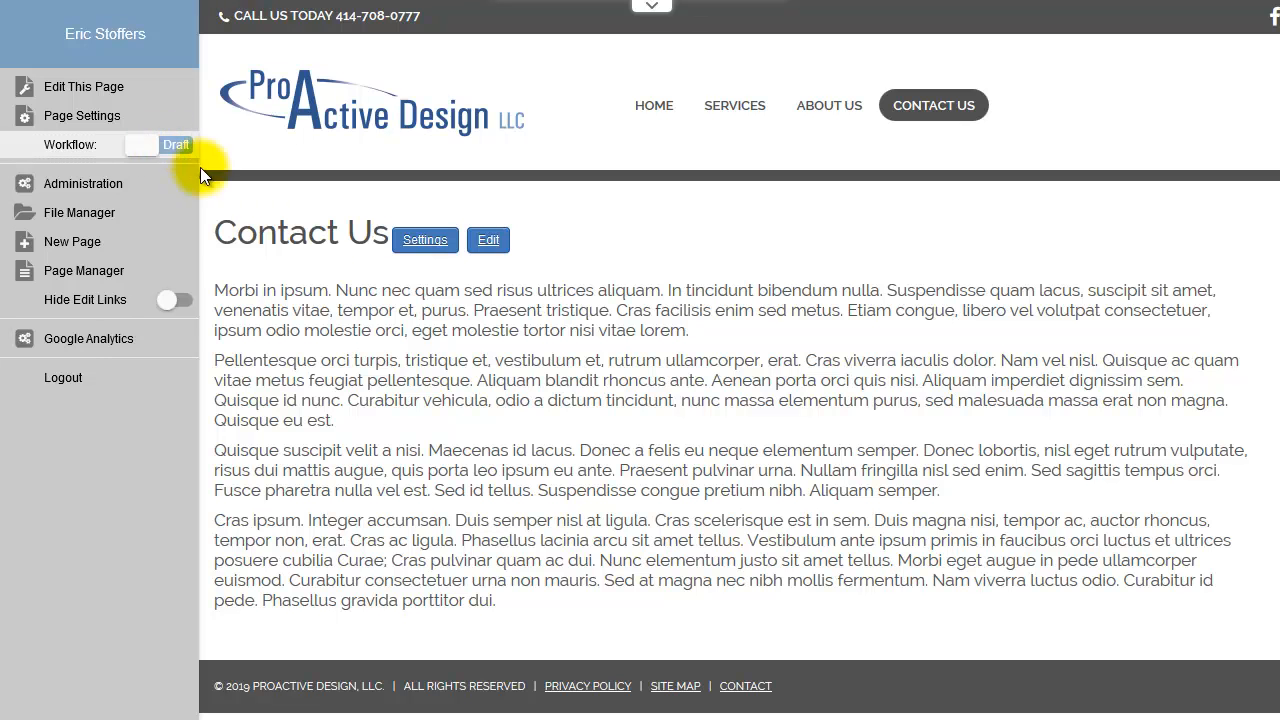
Add a bold test line numbered with nothing but the author's possessive first name below the Contact Us page's first paragraph and save it as a draft
left_click(488, 250)
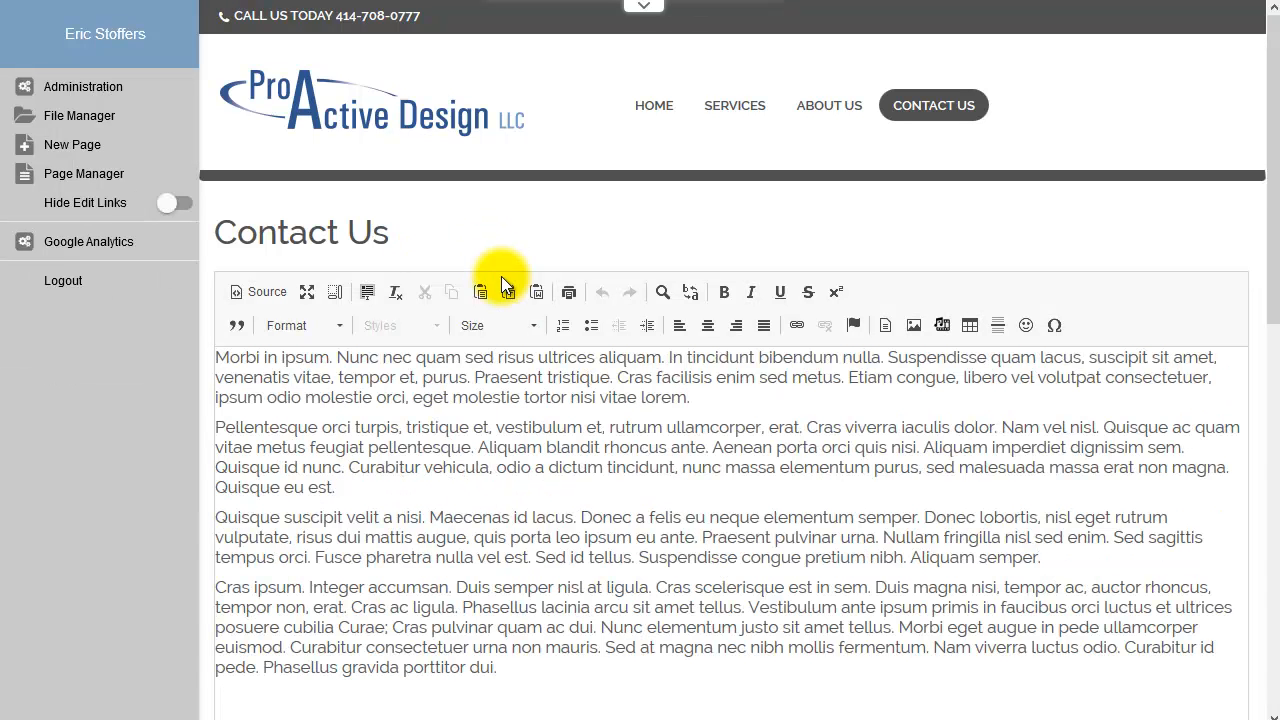
left_click(694, 391)
key("Return")
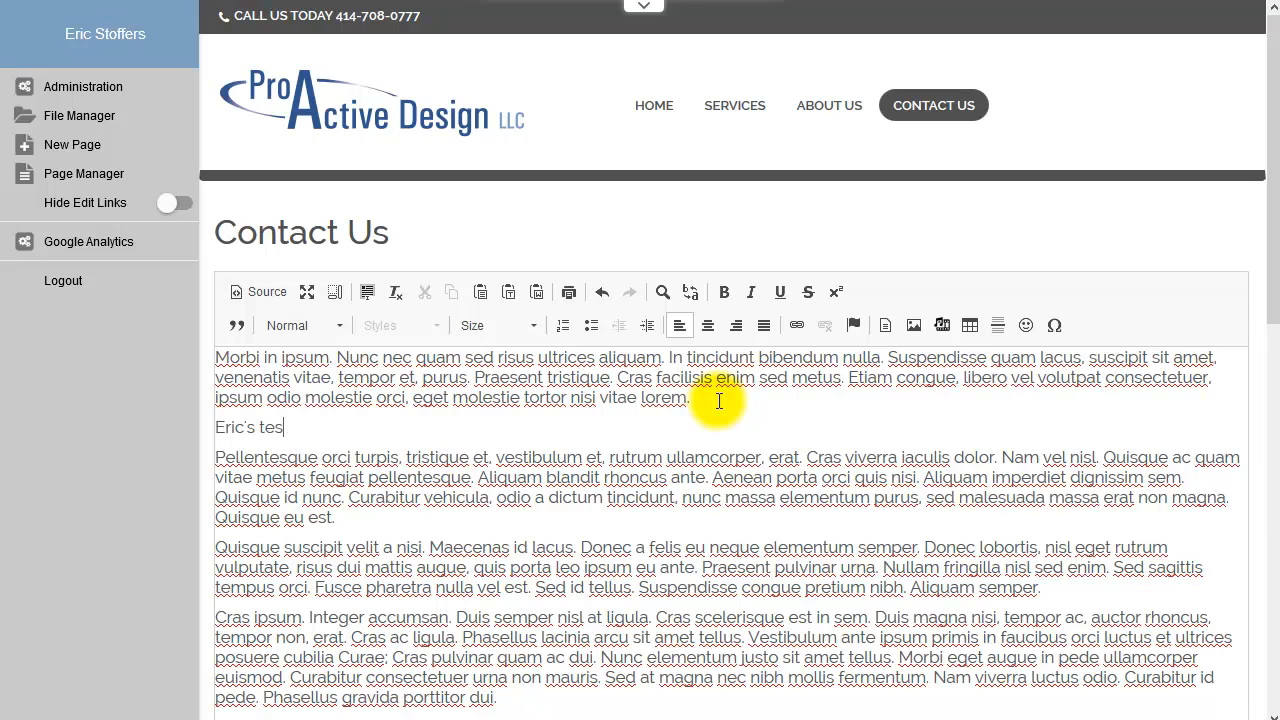
left_click_drag(300, 428, 208, 427)
key("ctrl+b")
left_click(533, 545)
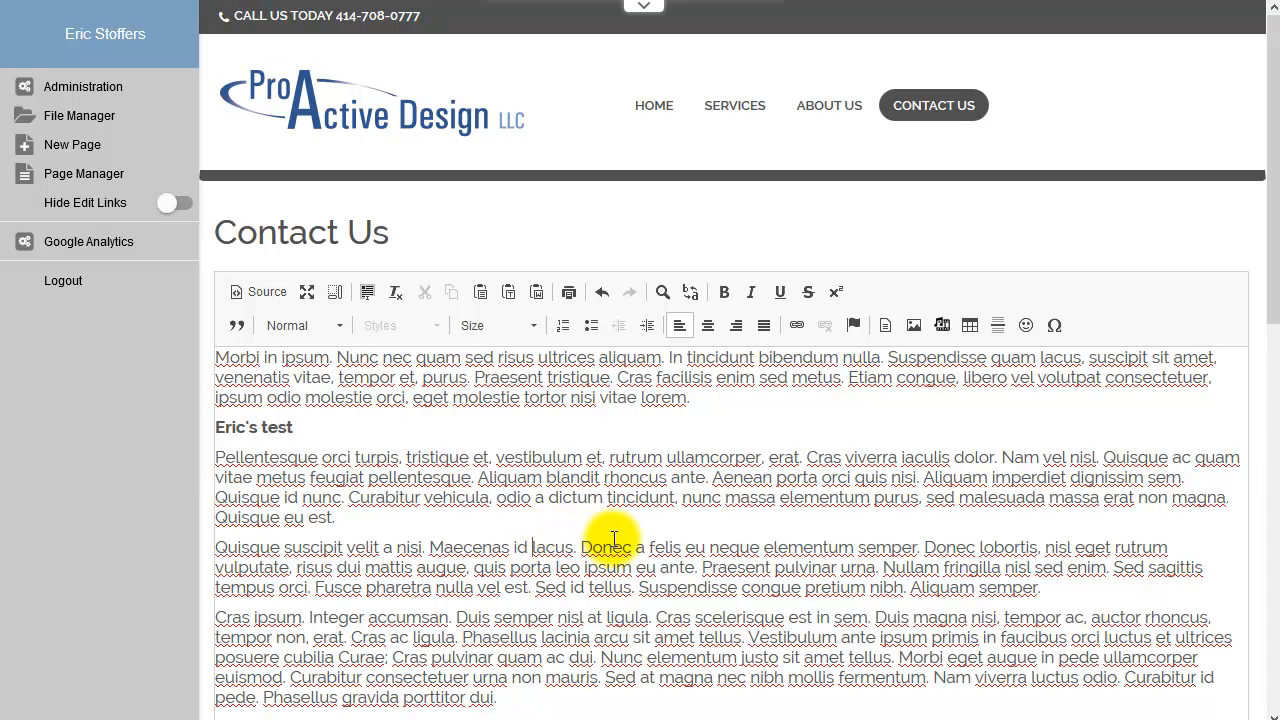
scroll(611, 540, "down", 3)
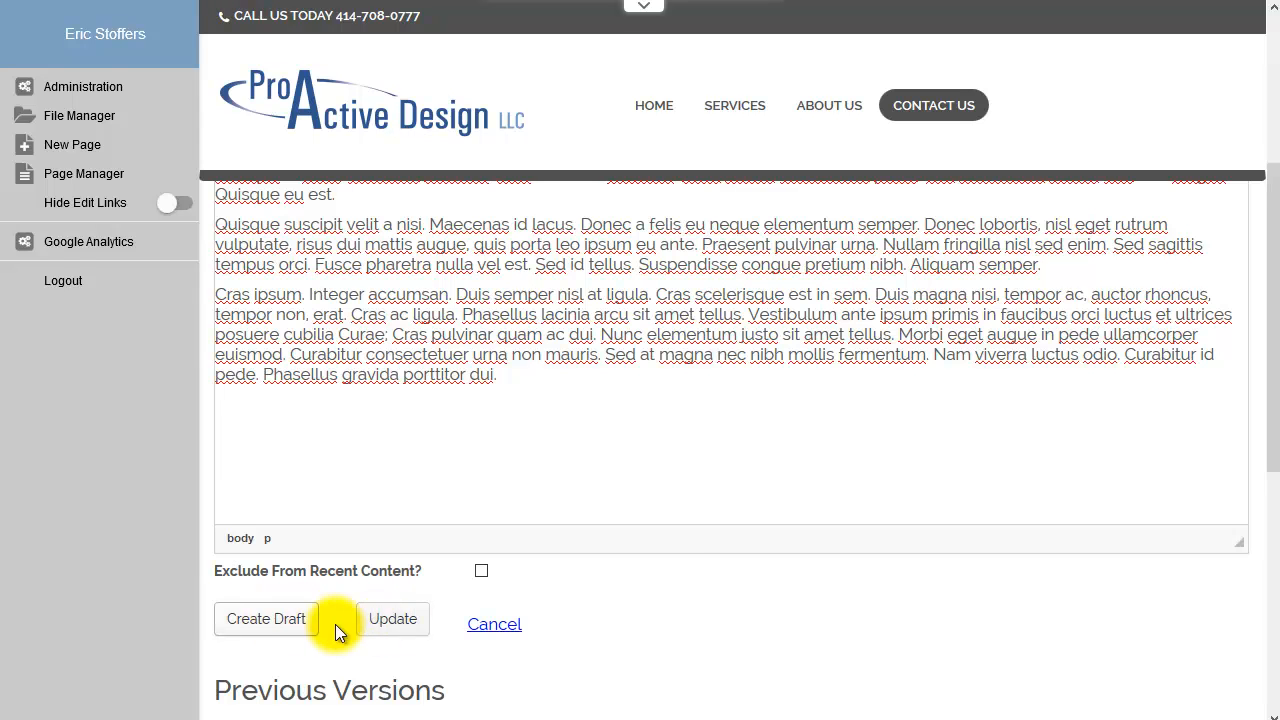
left_click(255, 618)
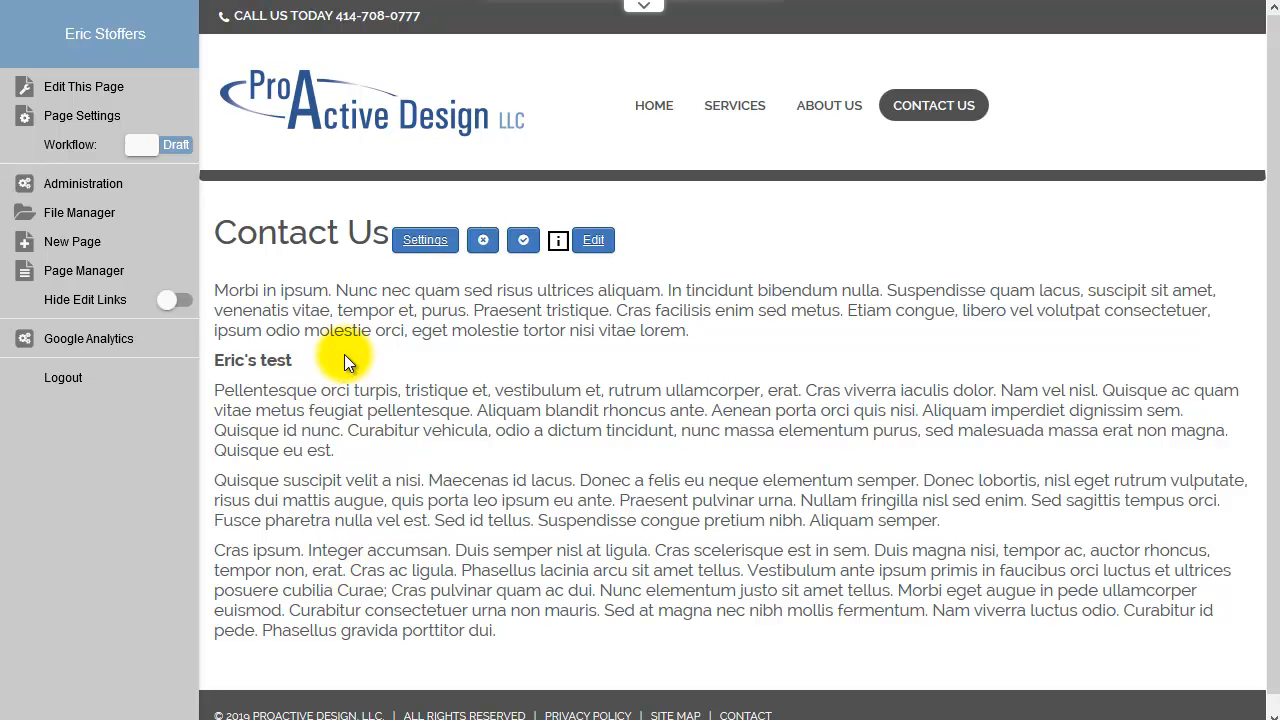
Compare the Contact Us page's live and draft versions, and check the draft's approval and information options
left_click(173, 152)
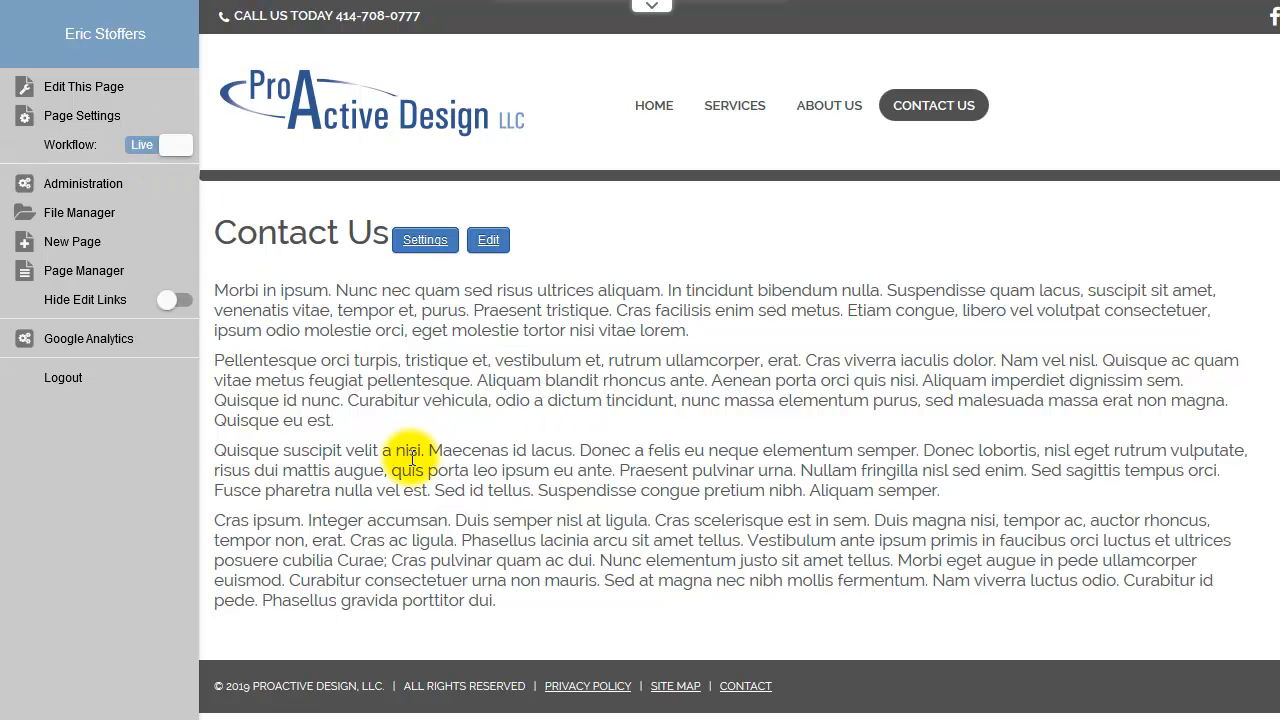
left_click(155, 150)
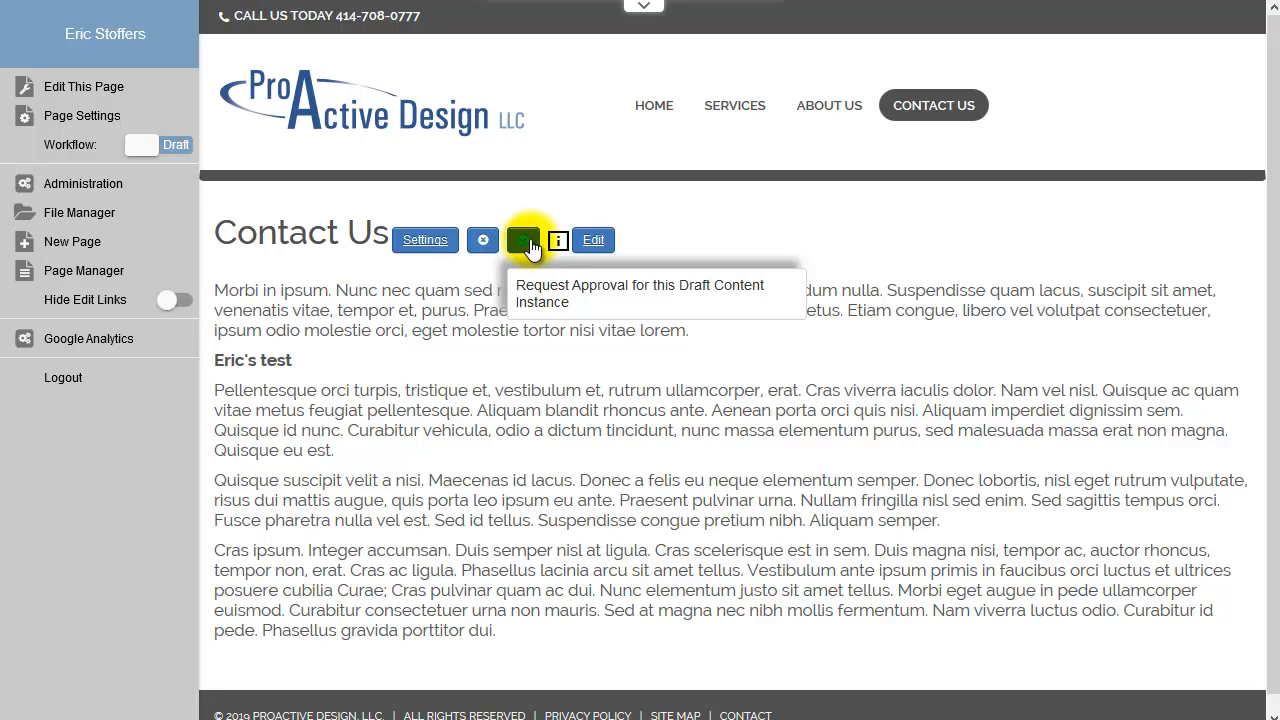
mouse_move(560, 247)
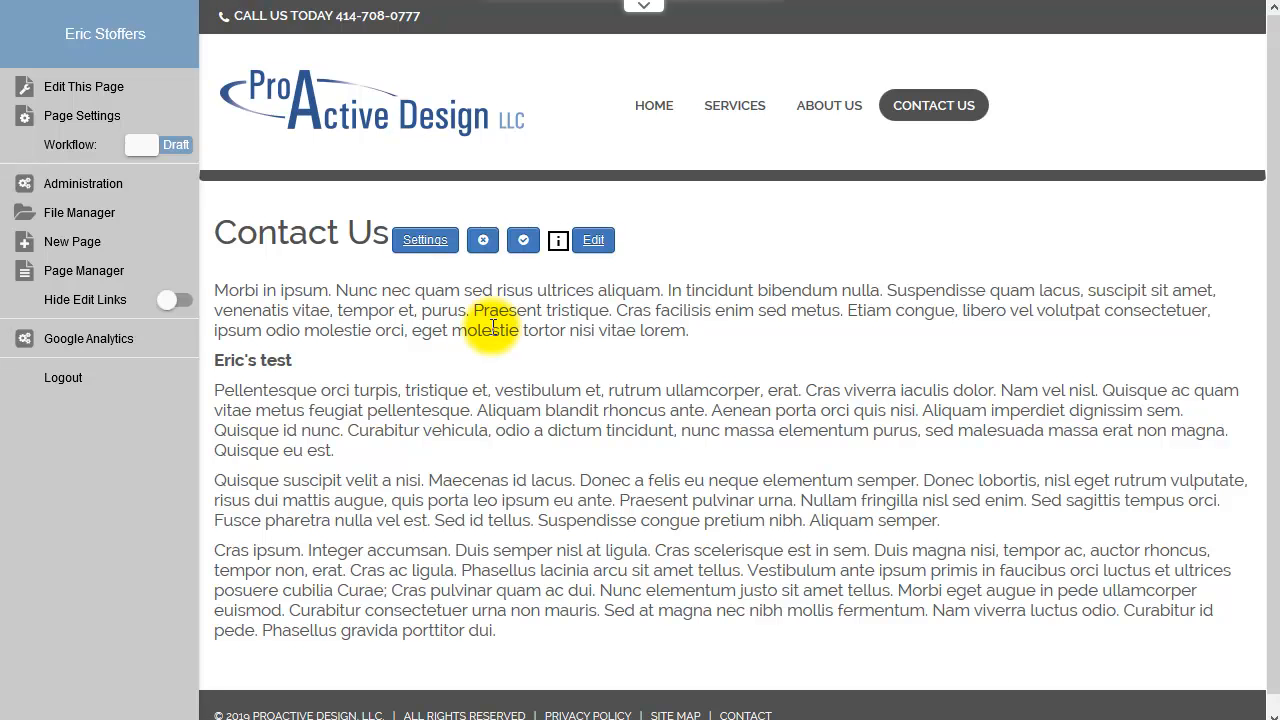
Request approval for the Contact Us draft and cancel its content changes to delete the draft version
left_click(524, 241)
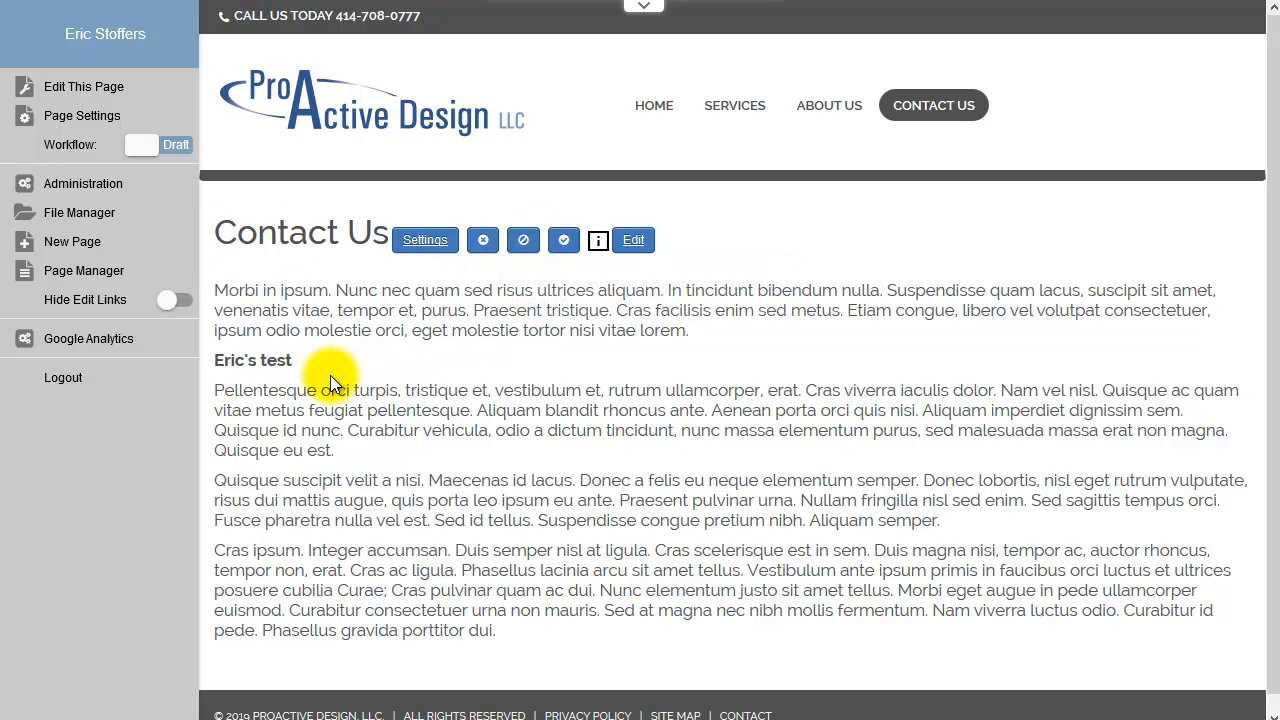
left_click(485, 243)
left_click(635, 315)
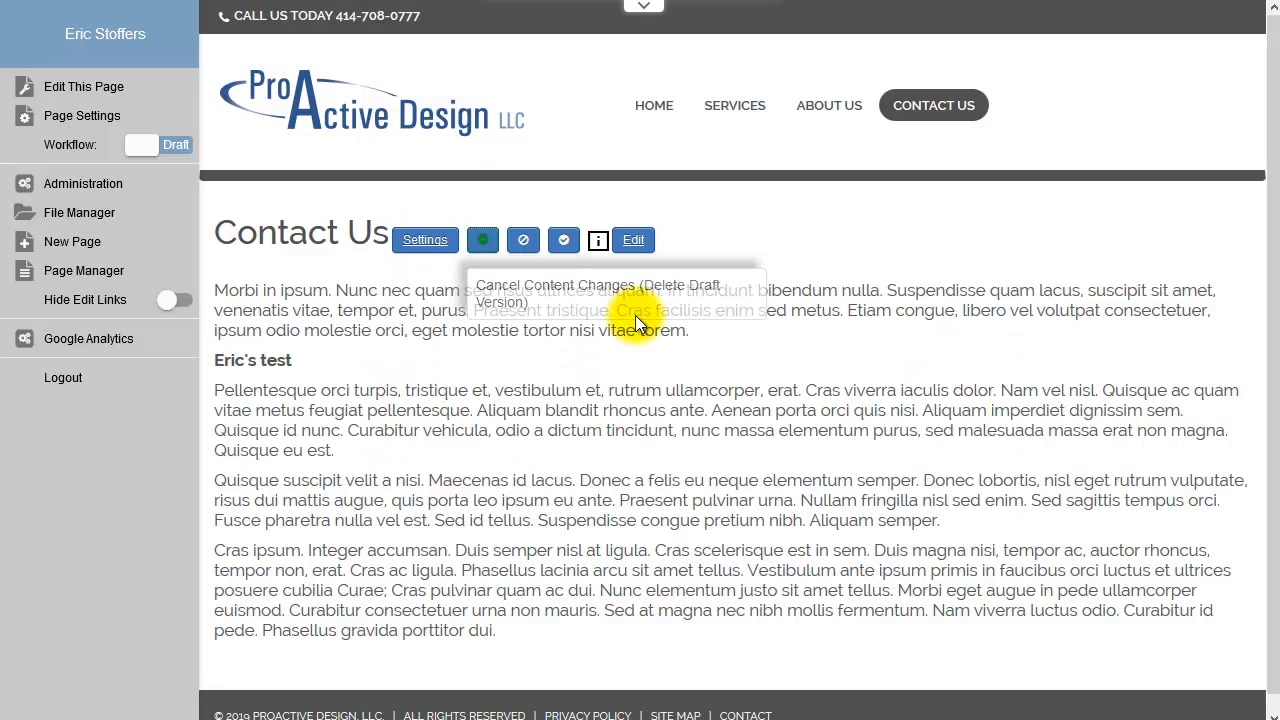
Add a bold "Test 2" line below the first paragraph of the Contact Us content and save it as a draft
left_click(484, 246)
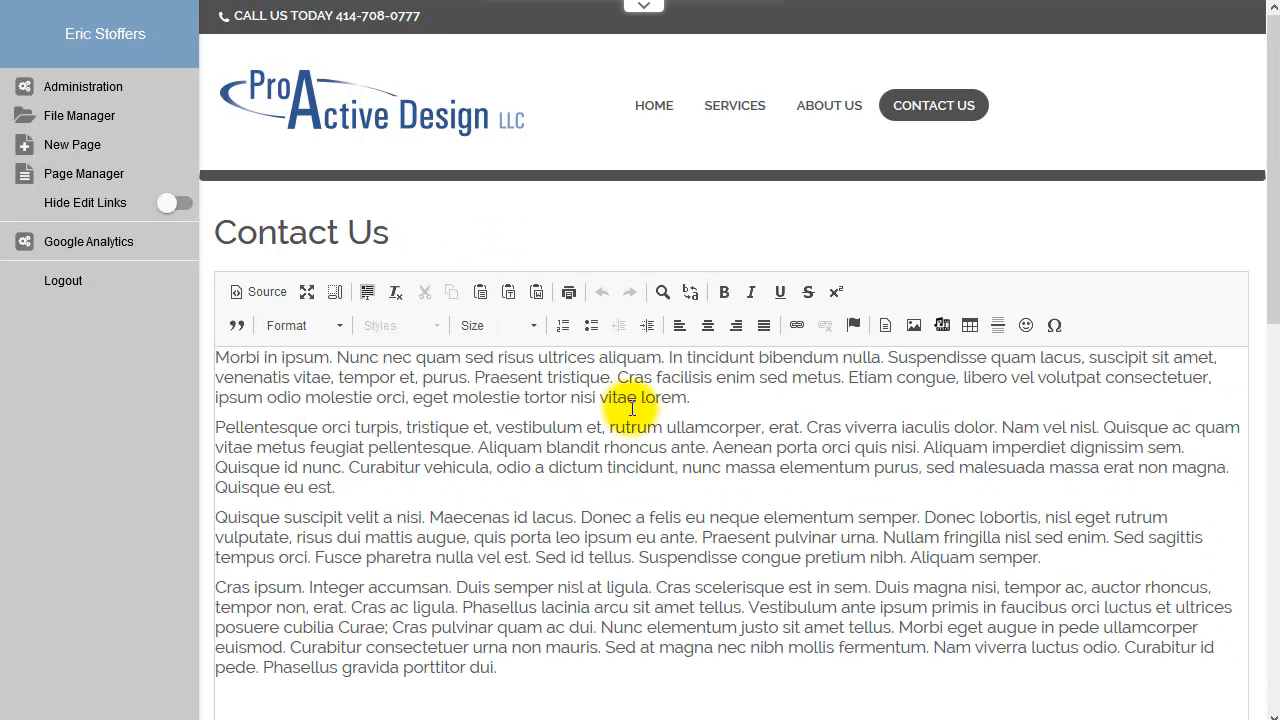
left_click(711, 400)
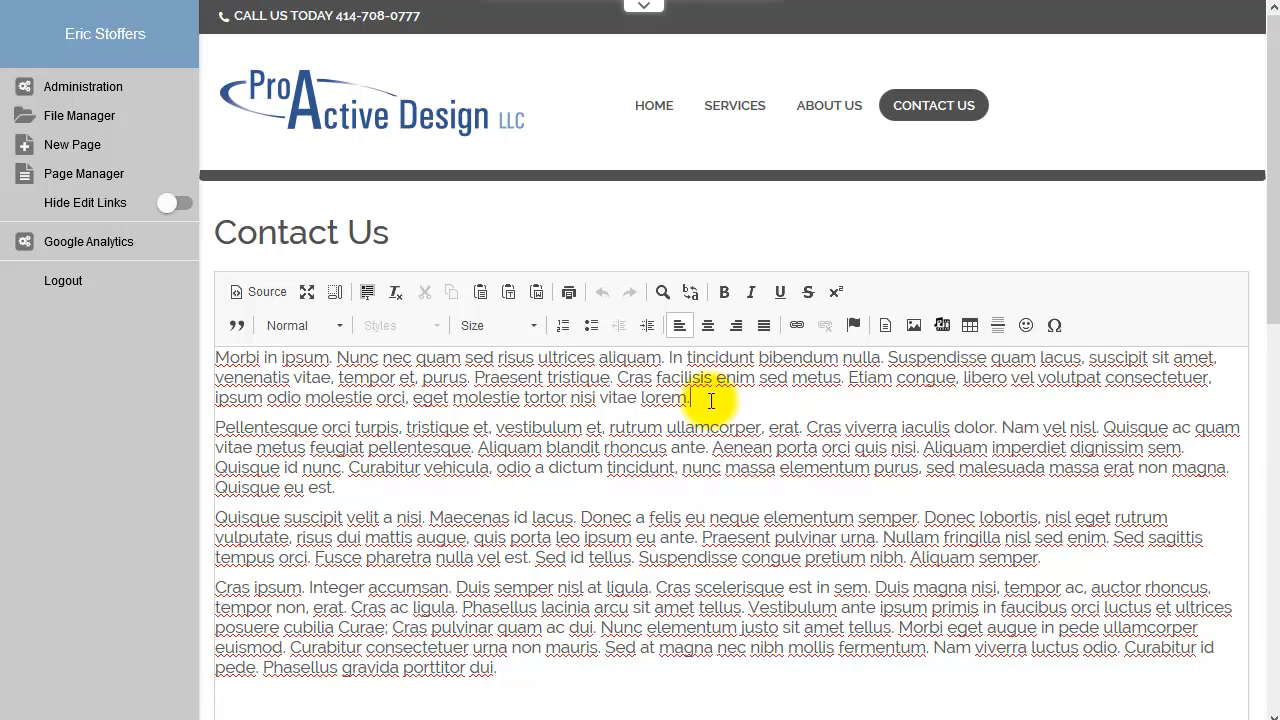
key("Return")
type("Test 2")
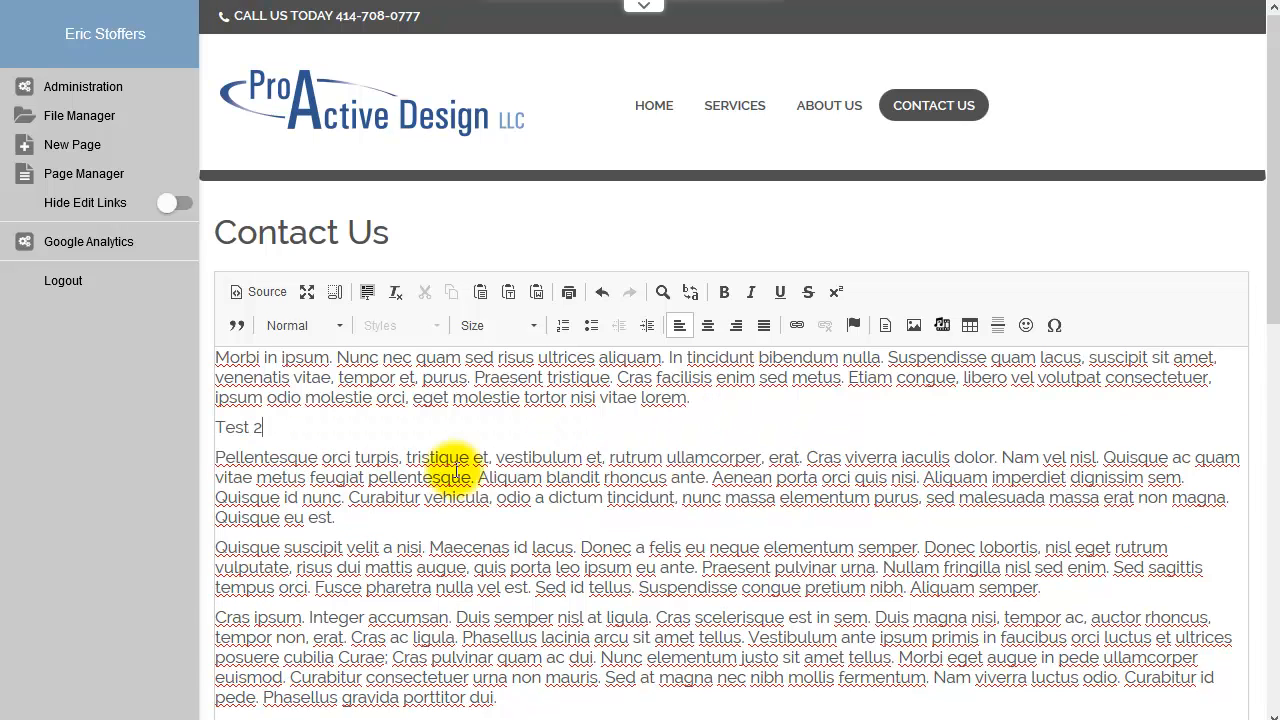
left_click_drag(262, 429, 196, 430)
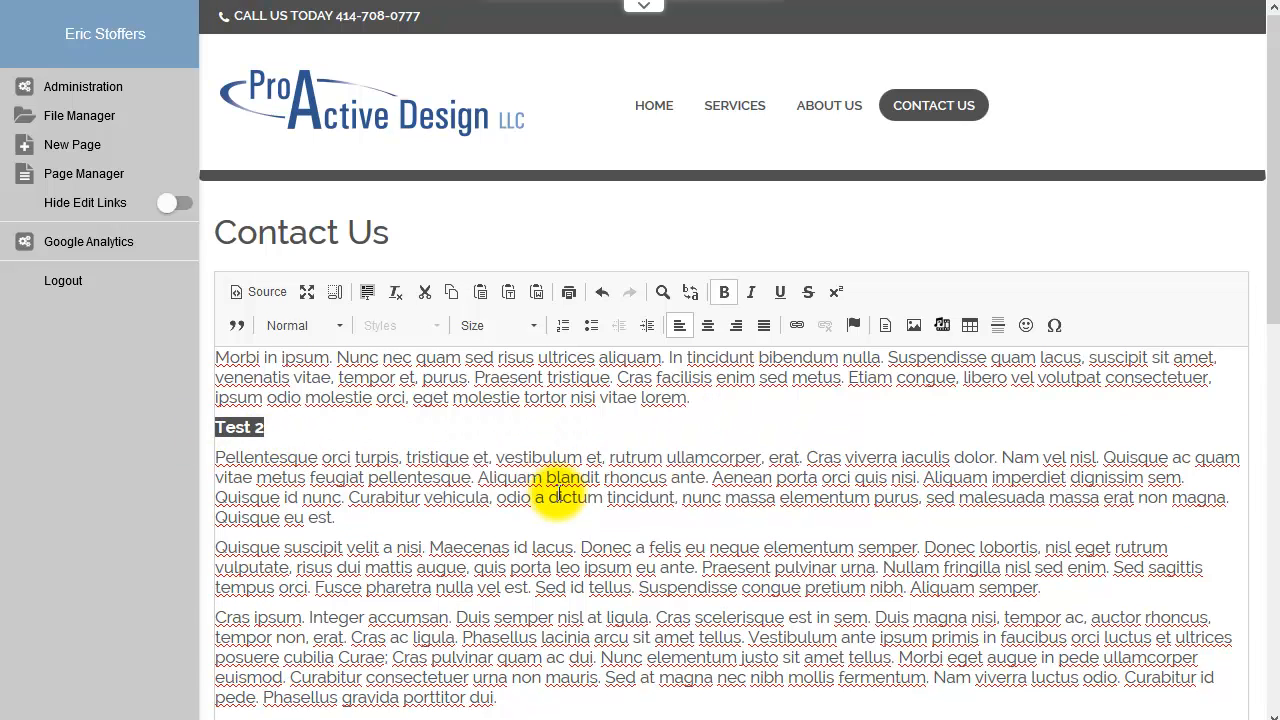
scroll(530, 495, "down", 3)
left_click(266, 619)
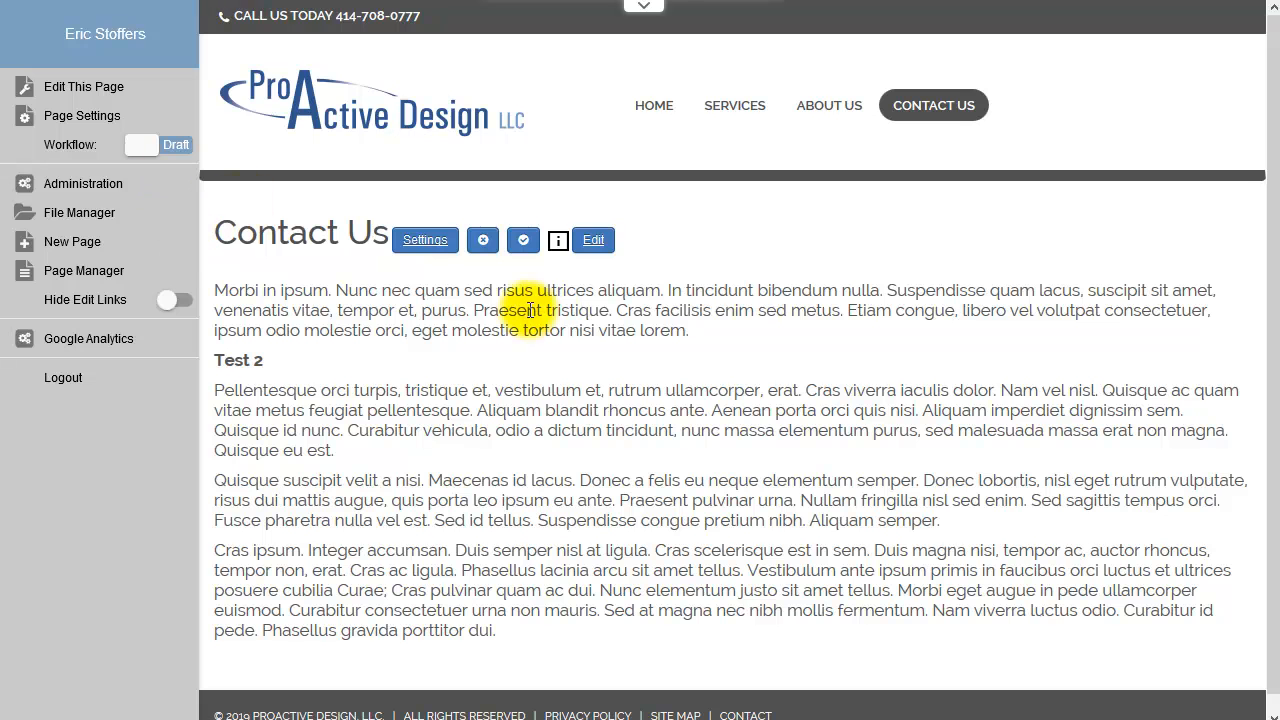
Publish the "Test 2" draft from the Contact Us editor and compare the page's live and draft versions
left_click(593, 243)
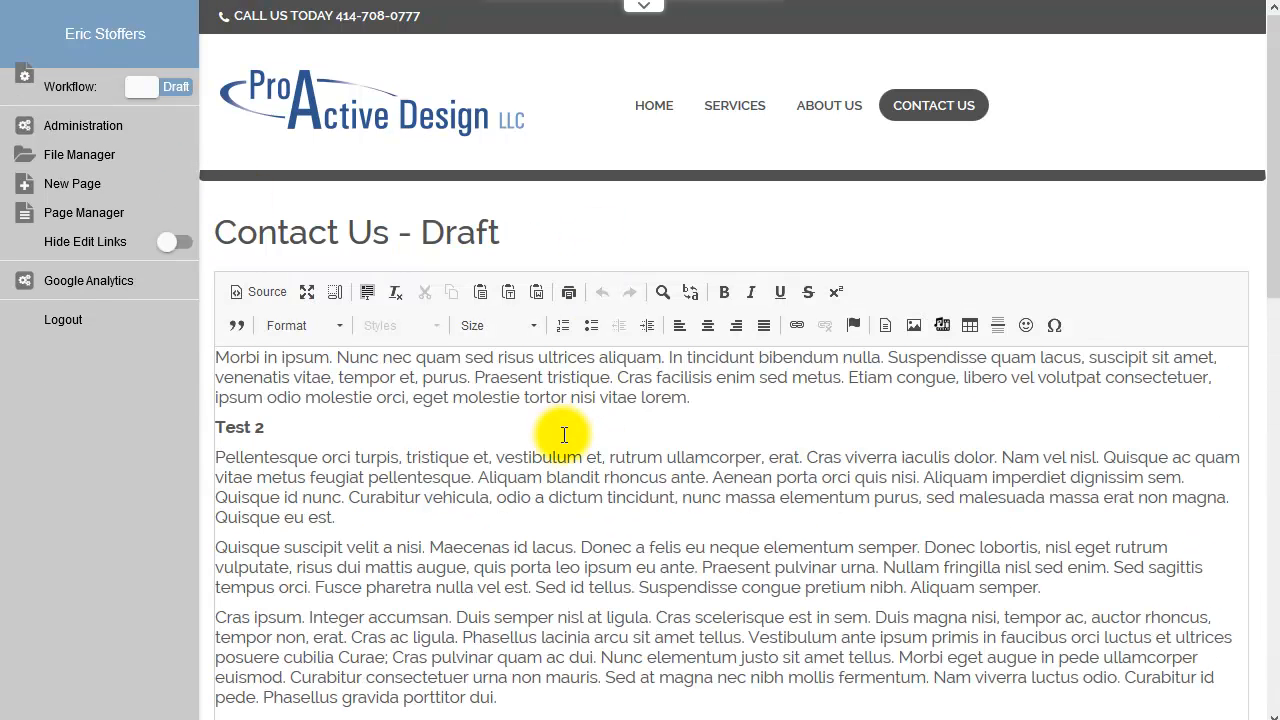
scroll(554, 450, "down", 2)
scroll(480, 520, "down", 1)
left_click(390, 620)
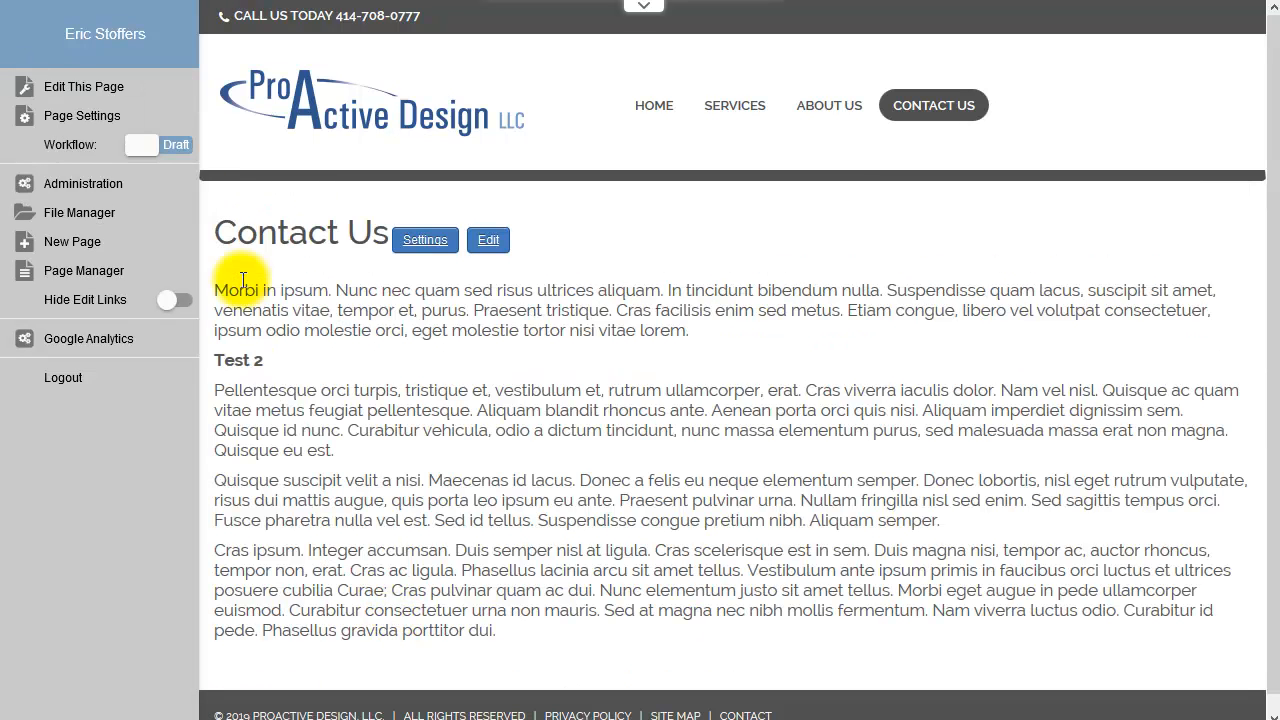
left_click(170, 148)
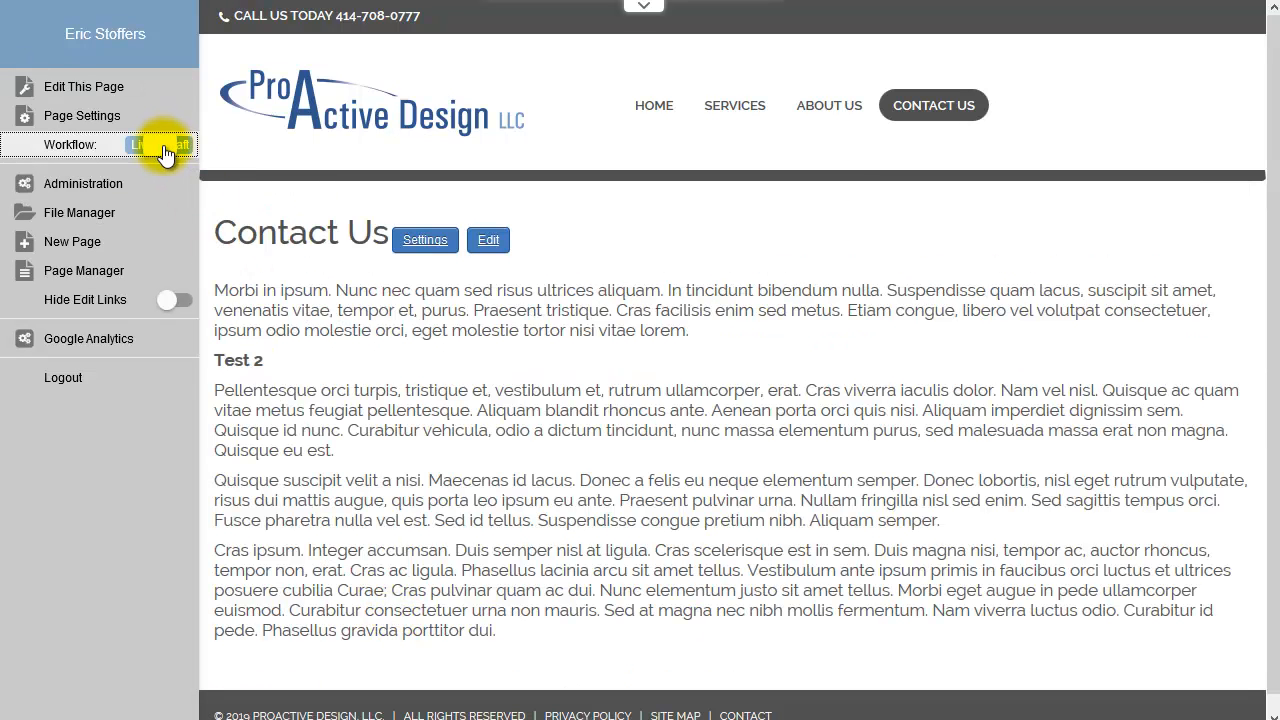
left_click(165, 148)
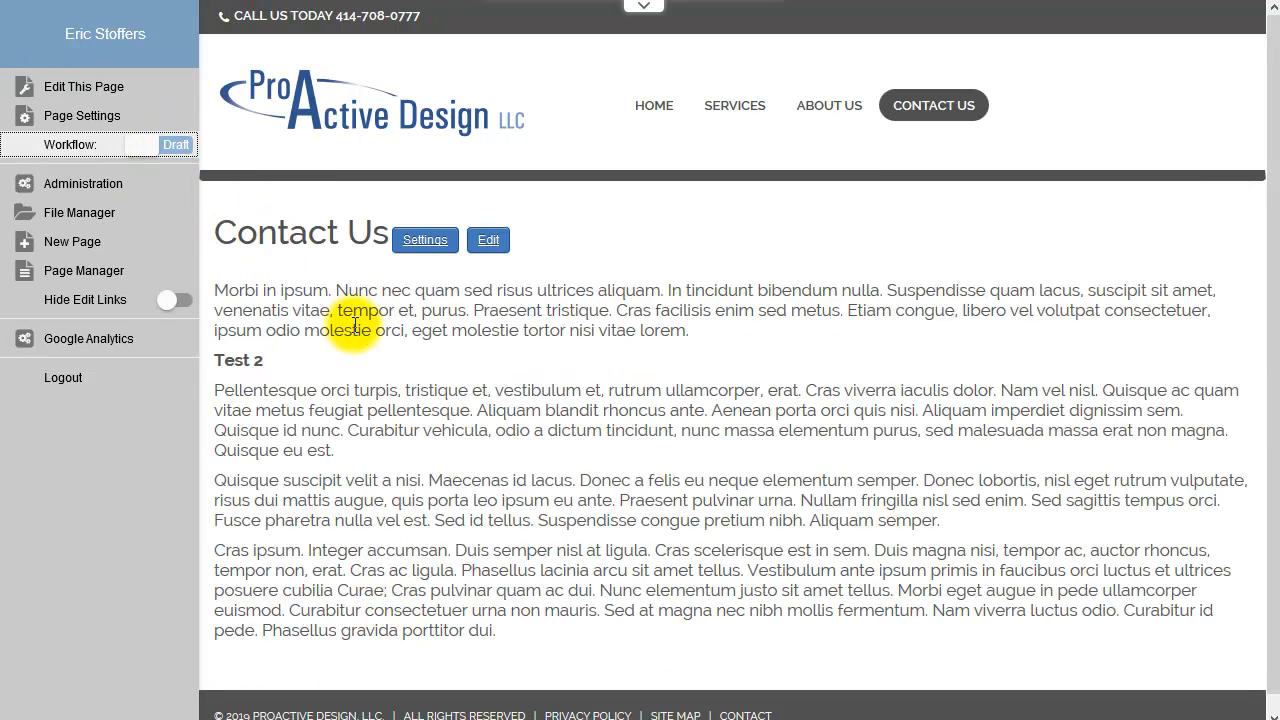
Remove "Test 2" from Contact Us, add a bold test line numbered 3 below the second paragraph, and save it as a draft
left_click(494, 246)
left_click_drag(267, 427, 202, 419)
key("BackSpace")
key("BackSpace")
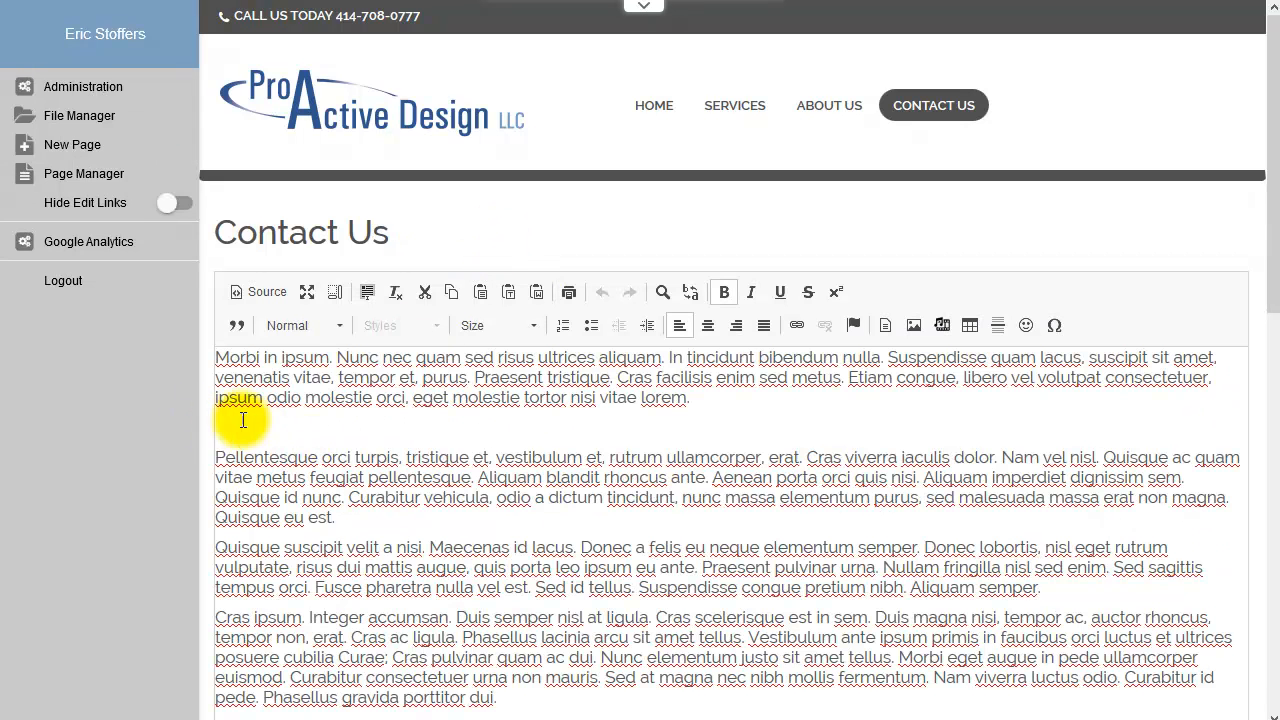
key("Return")
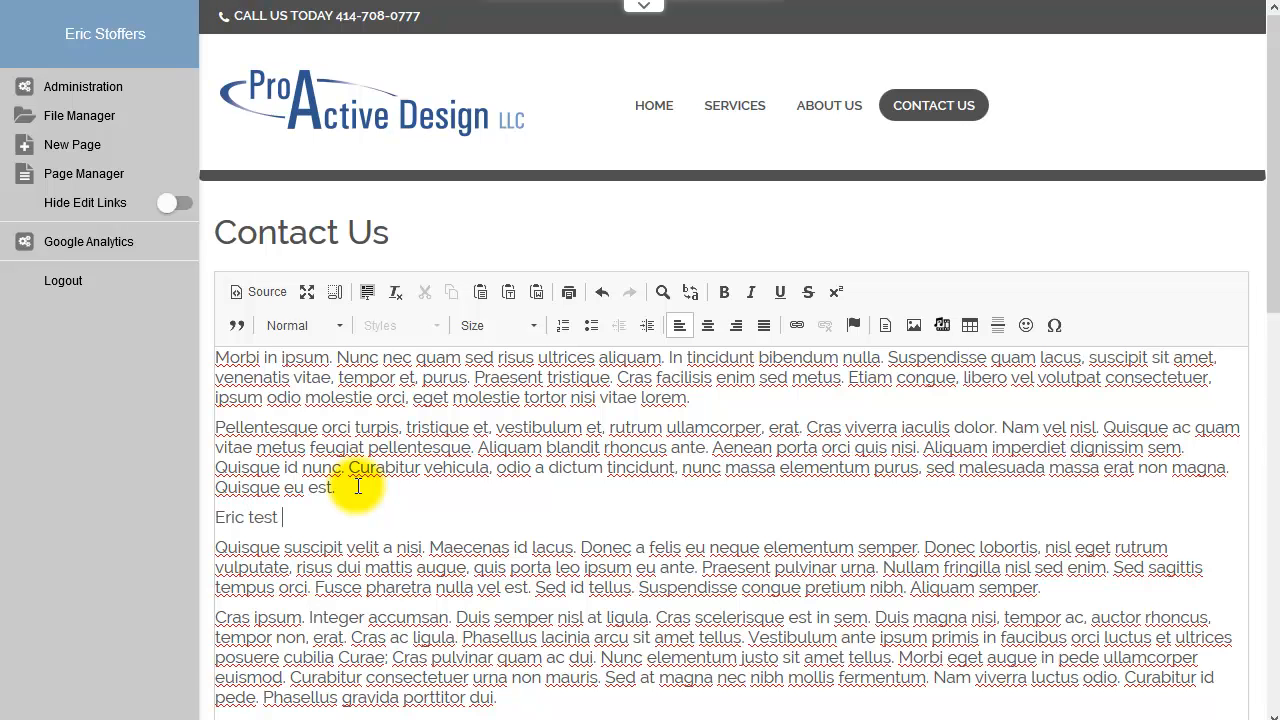
left_click_drag(290, 518, 182, 520)
key("ctrl+b")
scroll(476, 562, "down", 3)
left_click(277, 617)
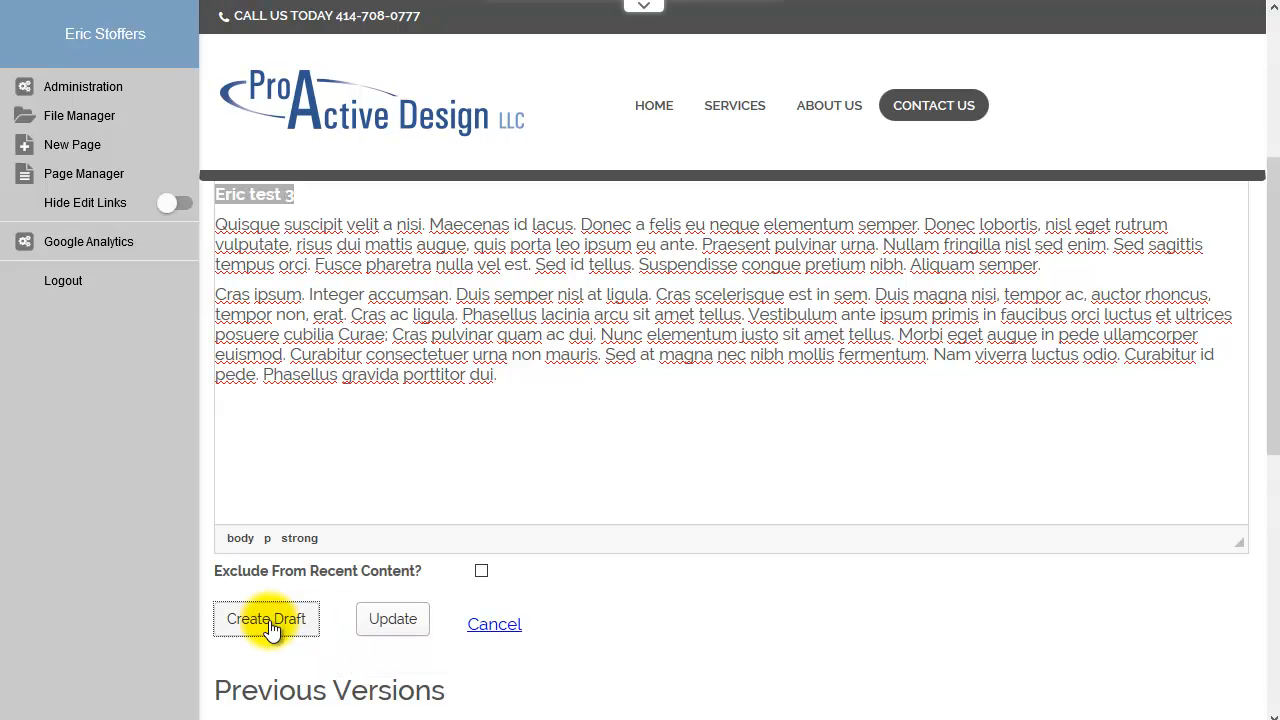
Update the About Us page content without creating a draft and switch the workflow view to Live
left_click(843, 115)
left_click(456, 240)
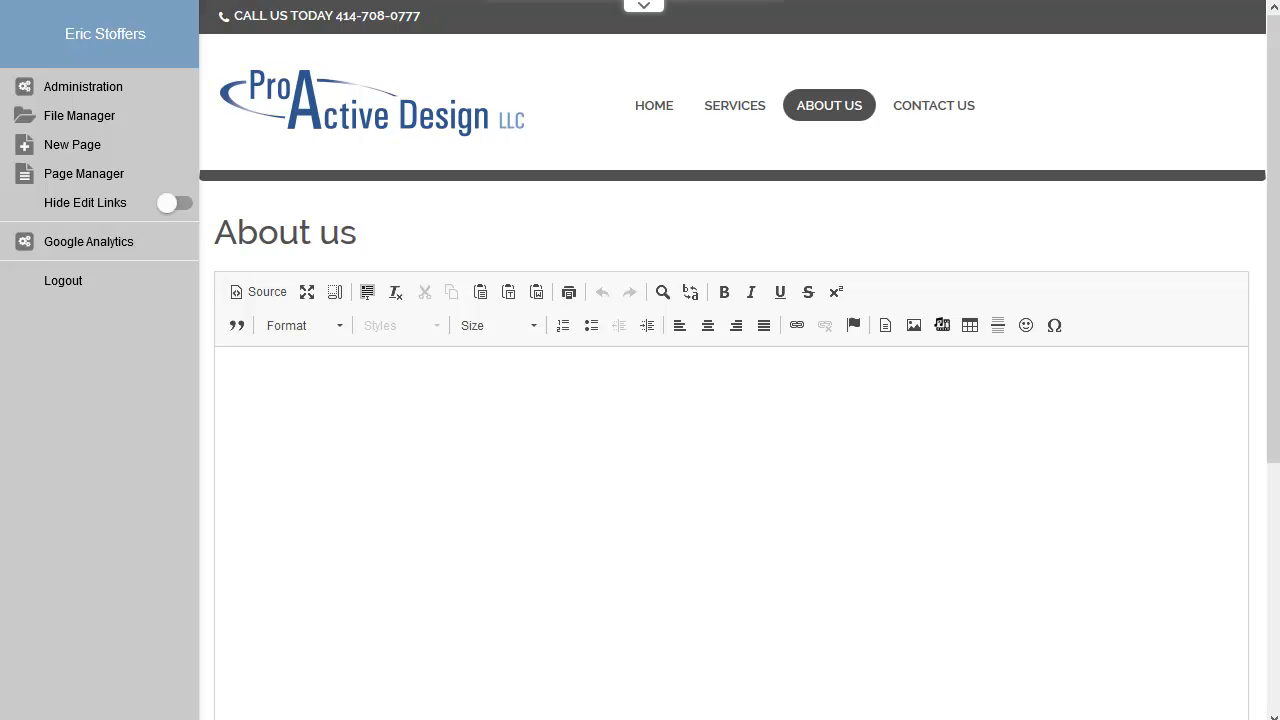
scroll(520, 480, "down", 1)
scroll(531, 543, "down", 4)
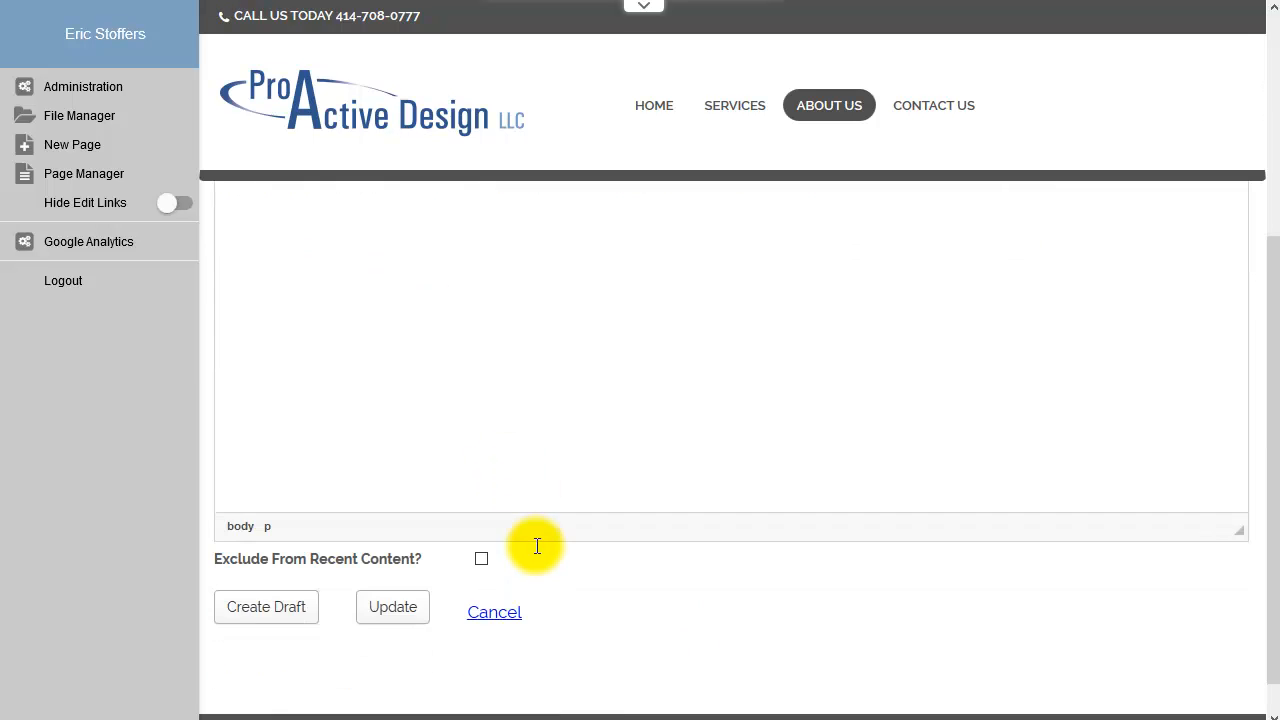
left_click(391, 575)
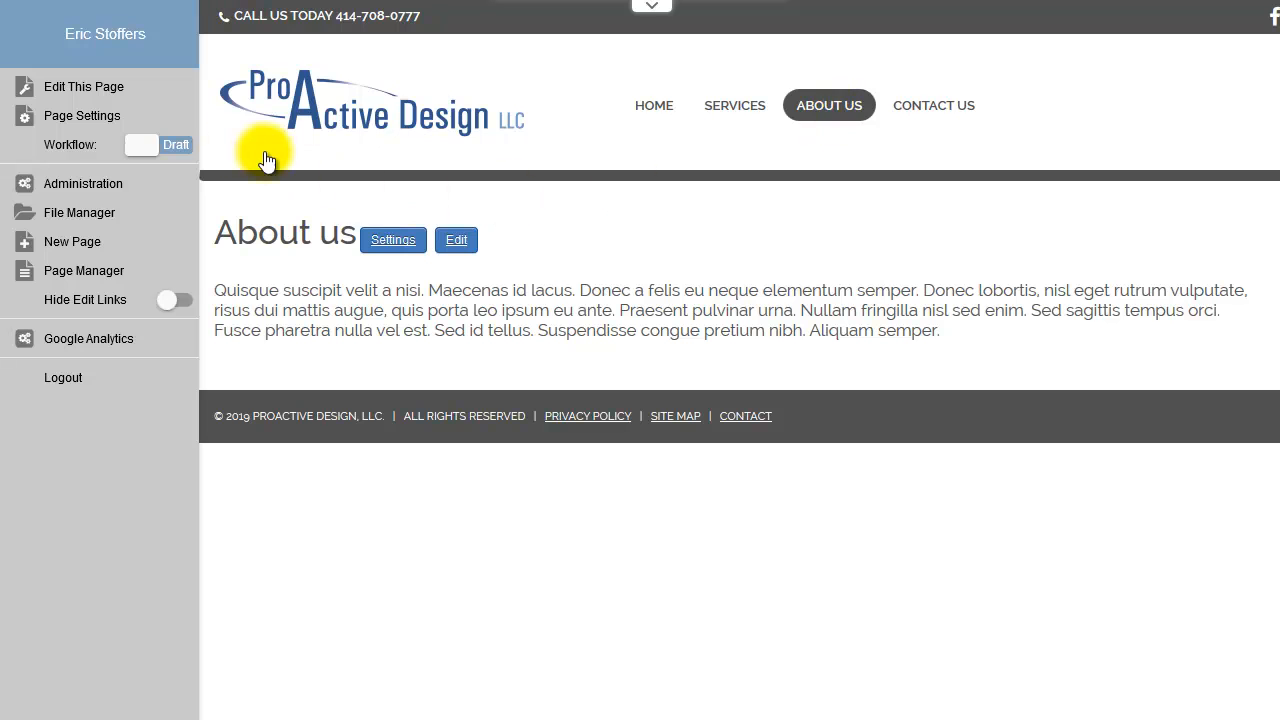
left_click(180, 148)
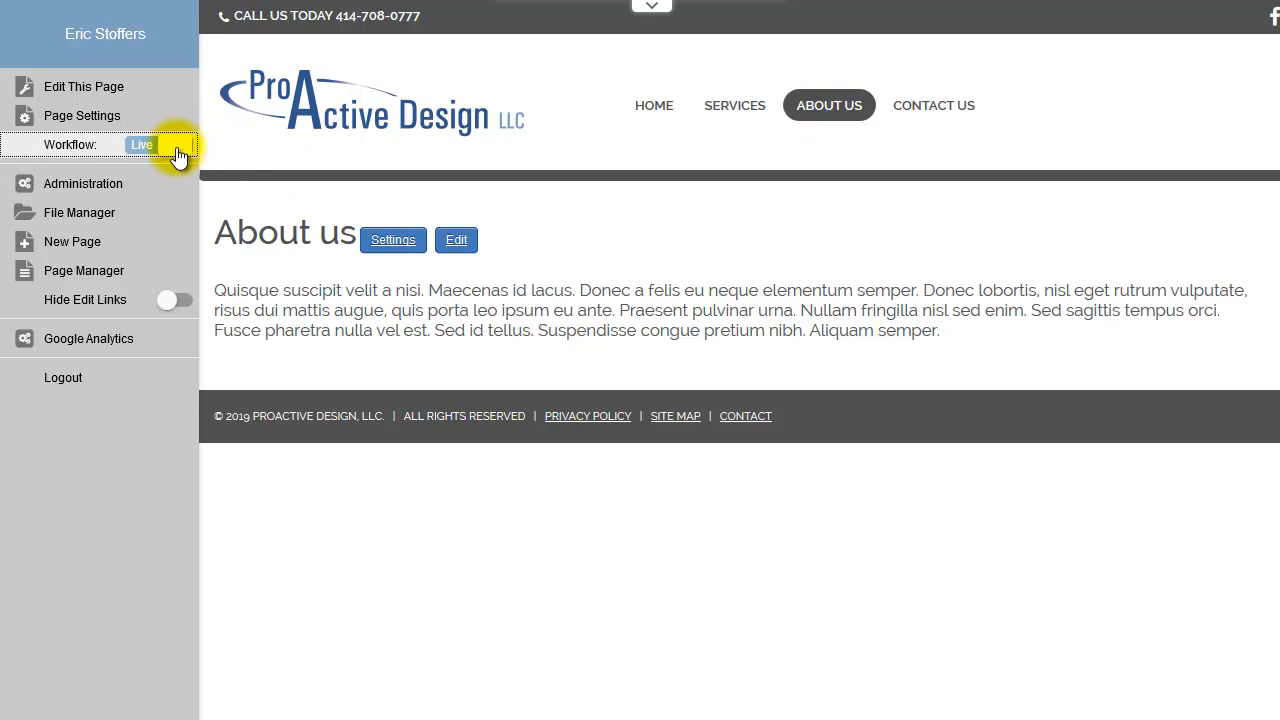
Add a test line numbered 4 below the About Us paragraph and save it as a draft
left_click(459, 241)
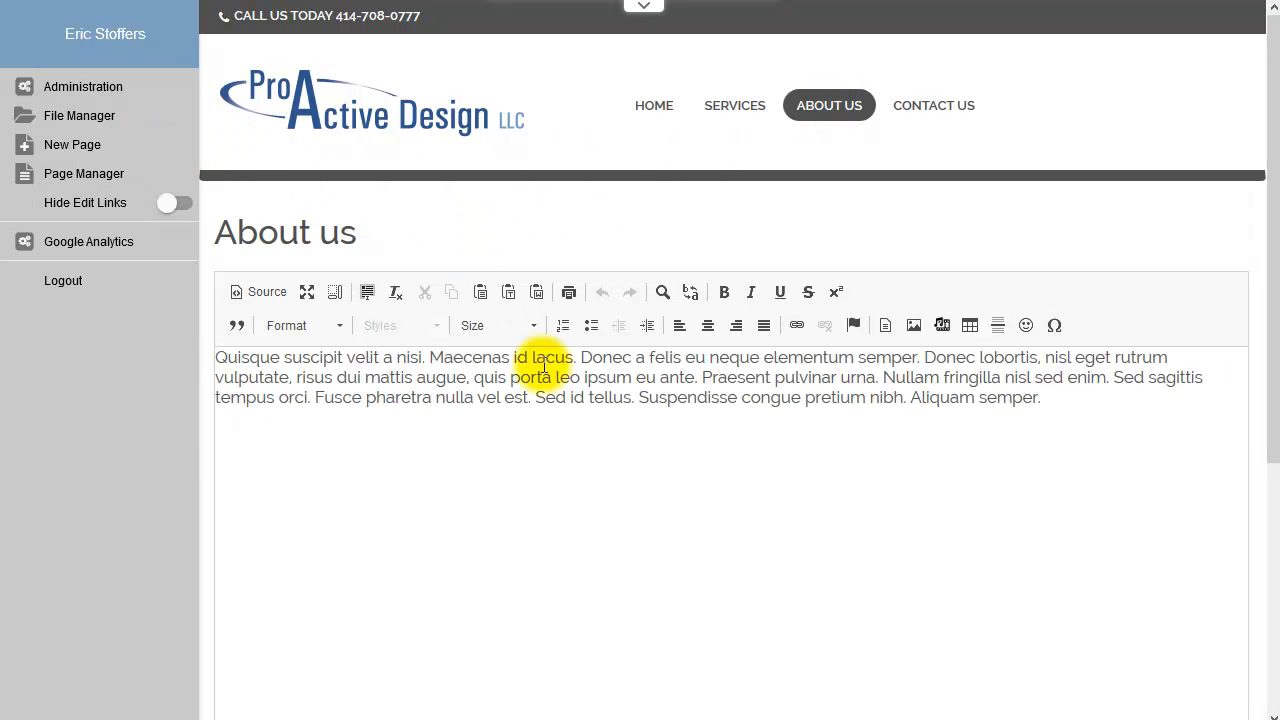
left_click(1089, 408)
key("Return")
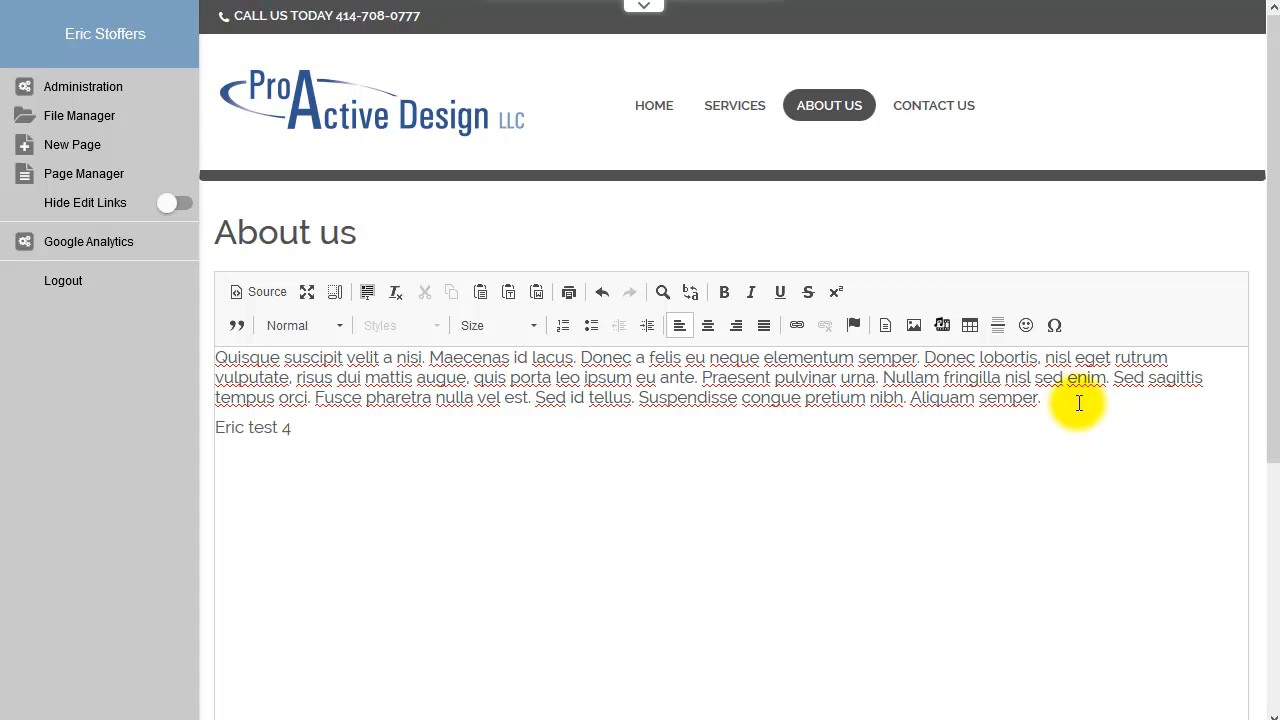
scroll(380, 500, "down", 5)
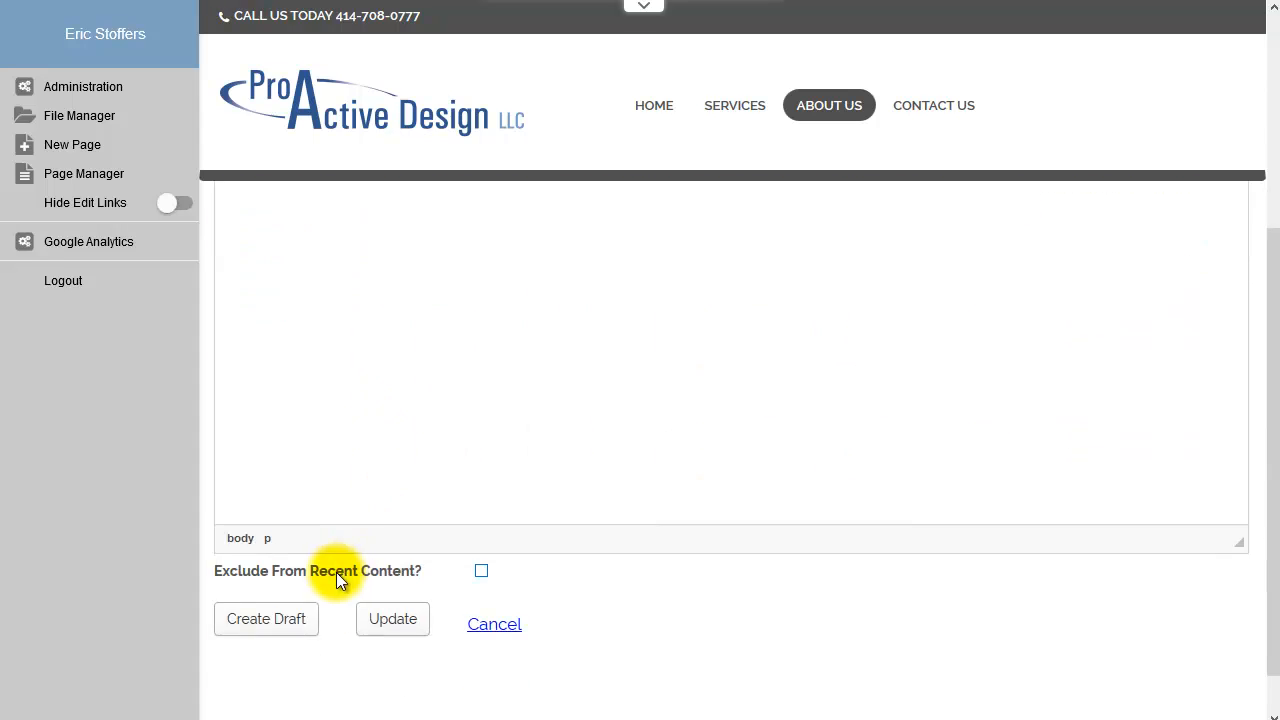
left_click(260, 614)
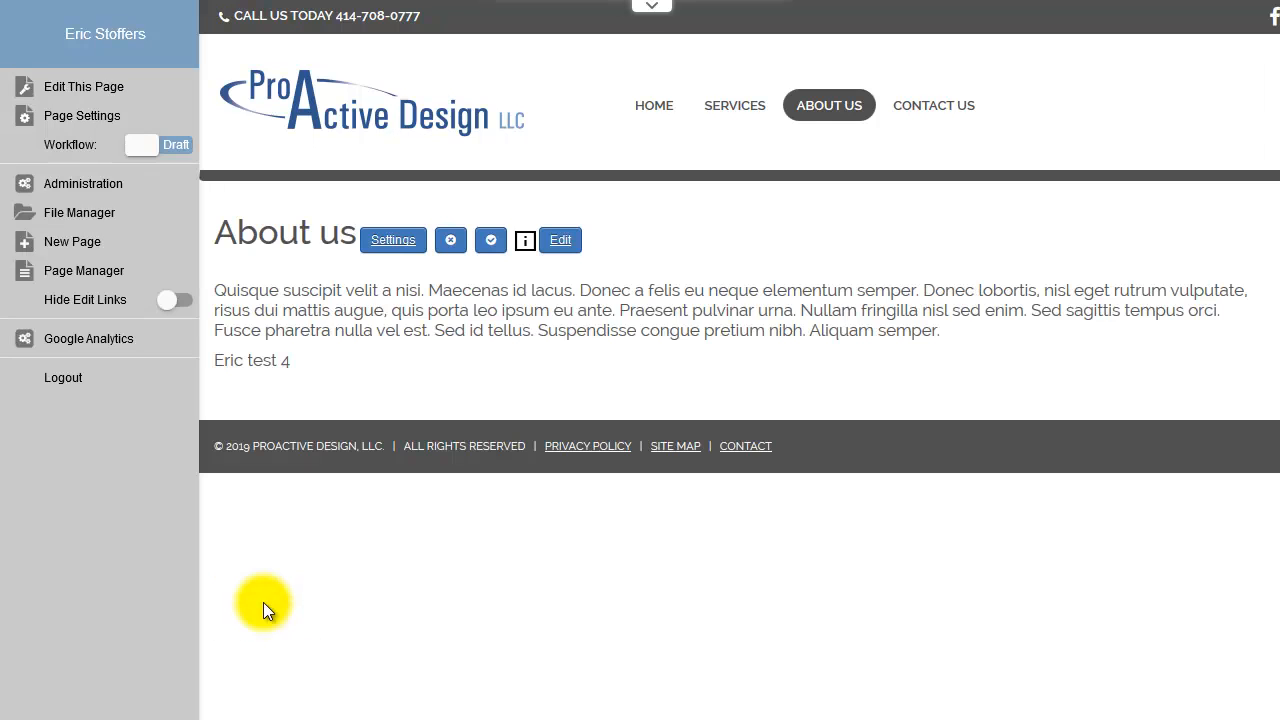
Review the drafts on the Contact Us and About Us pages and open Content Awaiting Approval in the Content Workflow administration
left_click(955, 114)
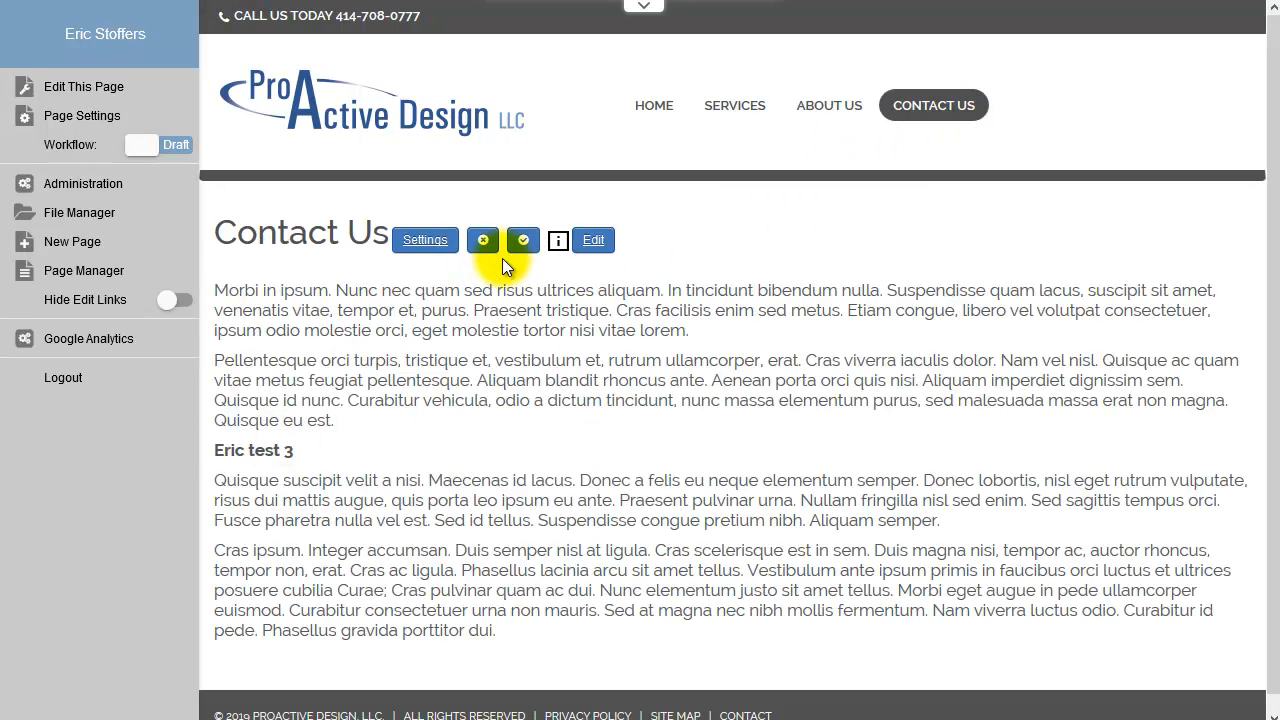
left_click(846, 114)
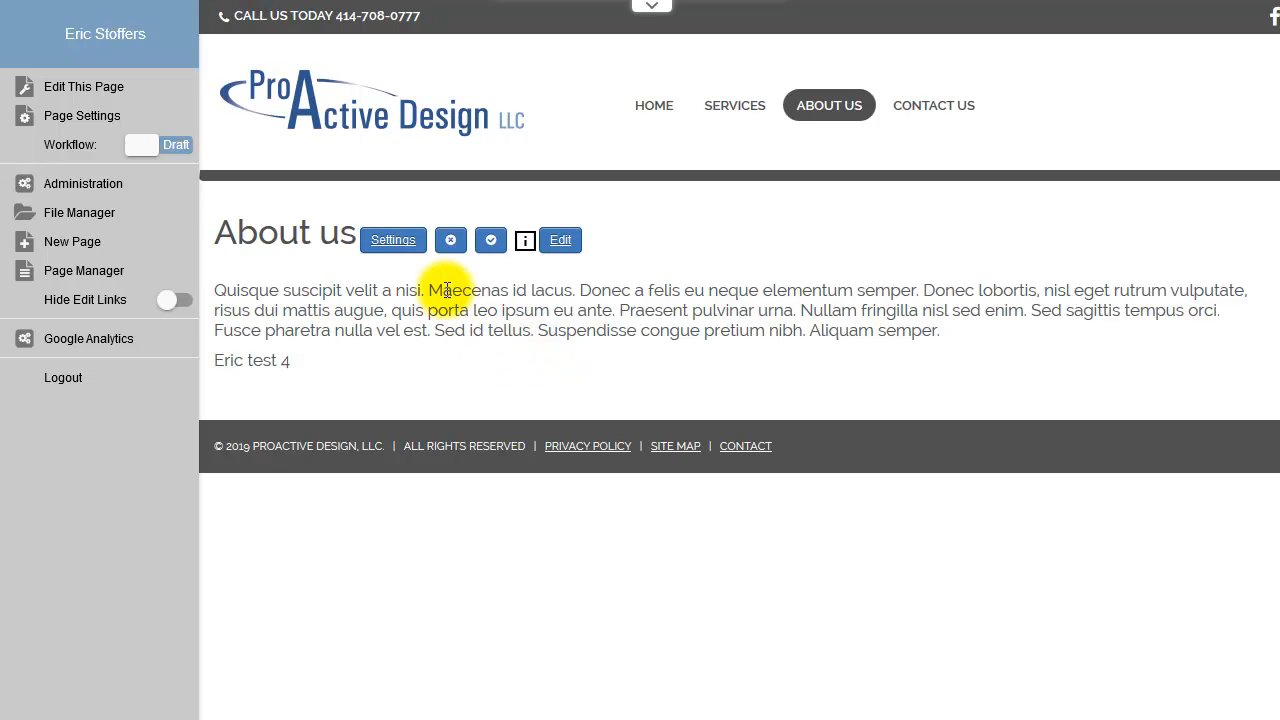
left_click(78, 187)
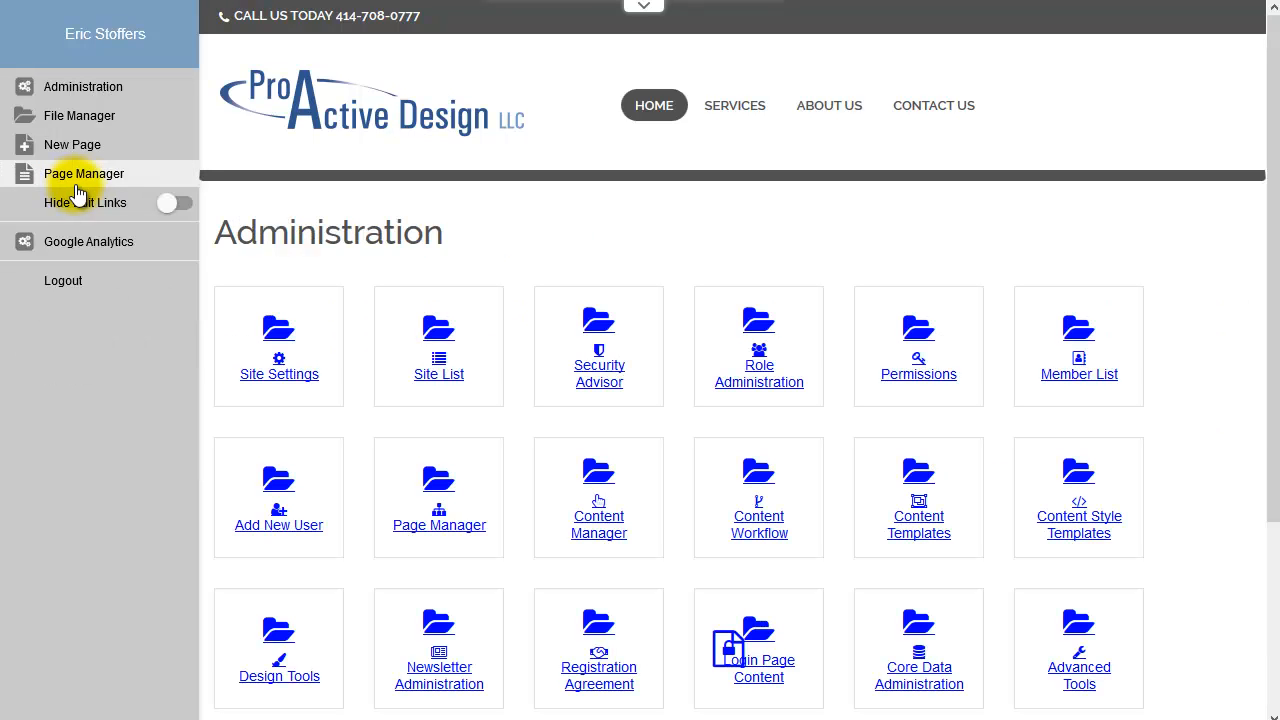
left_click(761, 538)
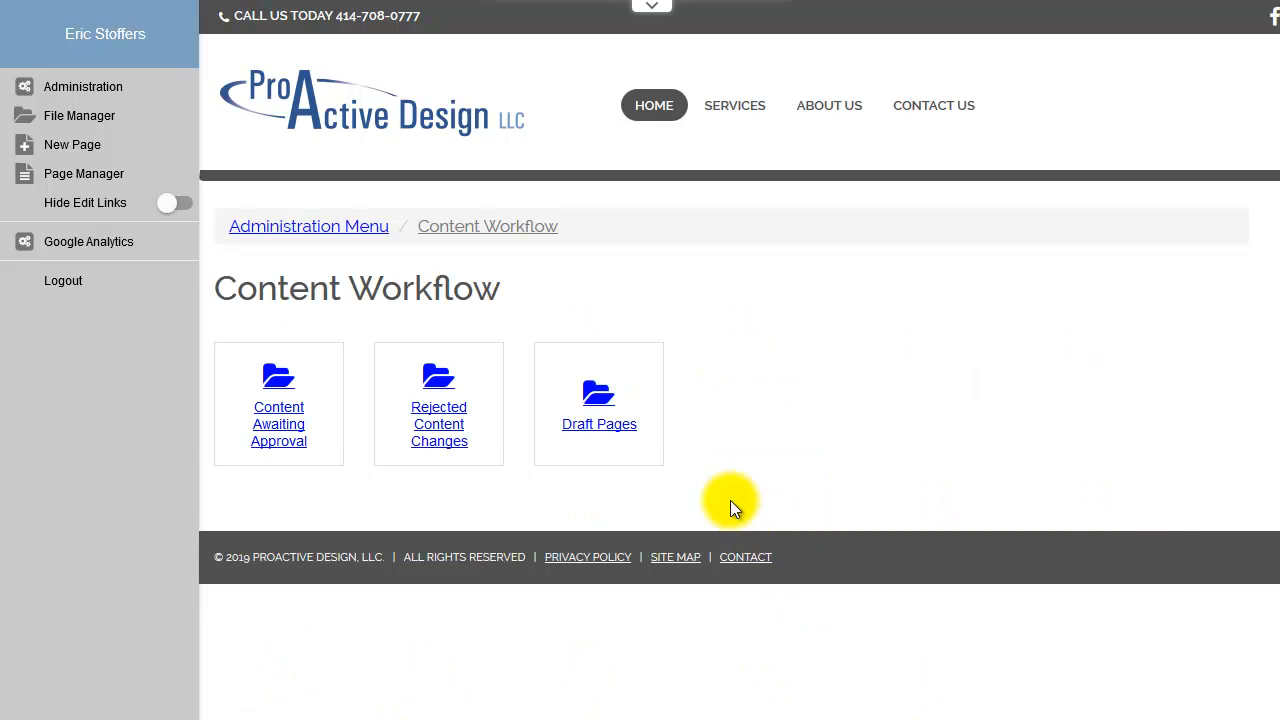
left_click(268, 430)
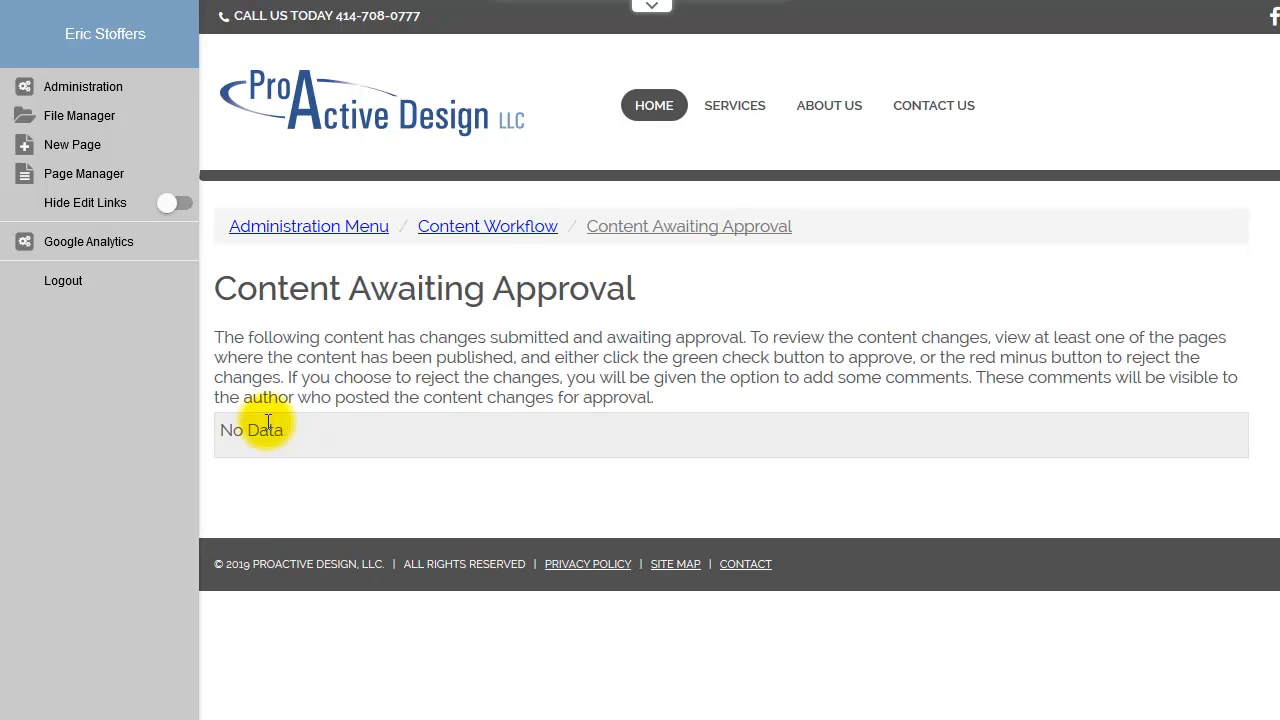
Check the Draft Pages list and return to the Content Workflow overview
key("alt+Left")
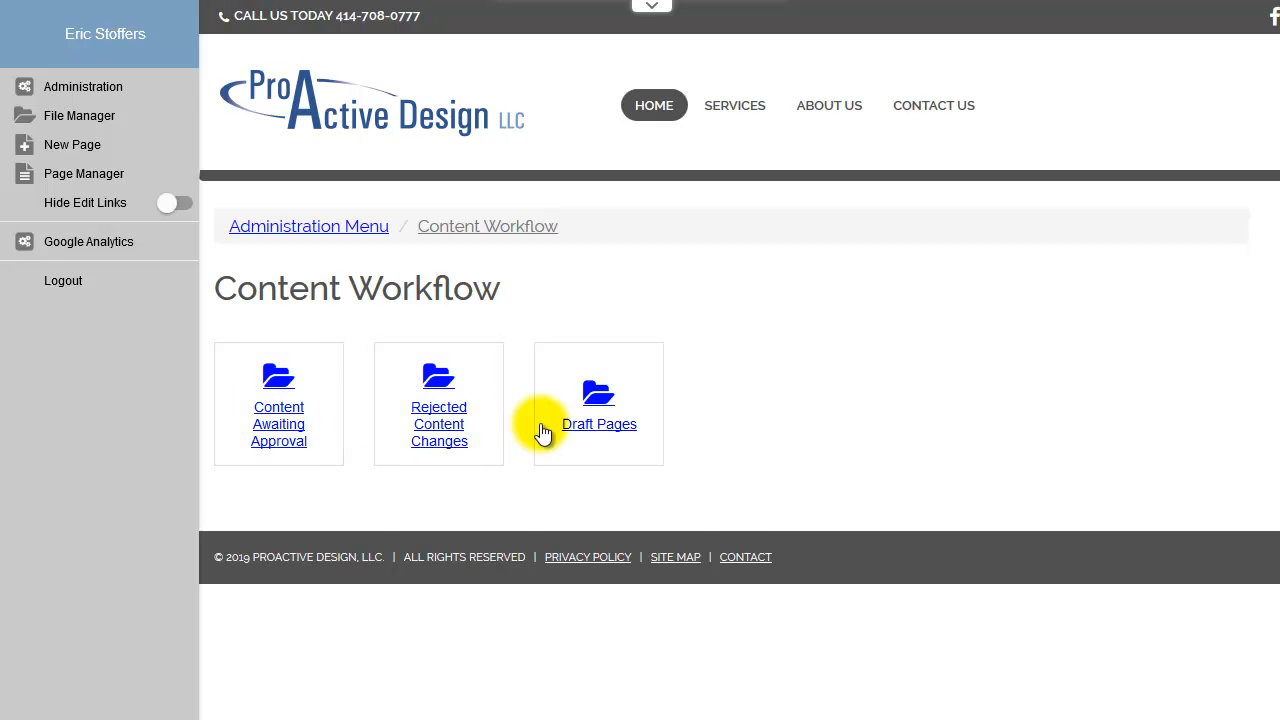
left_click(590, 432)
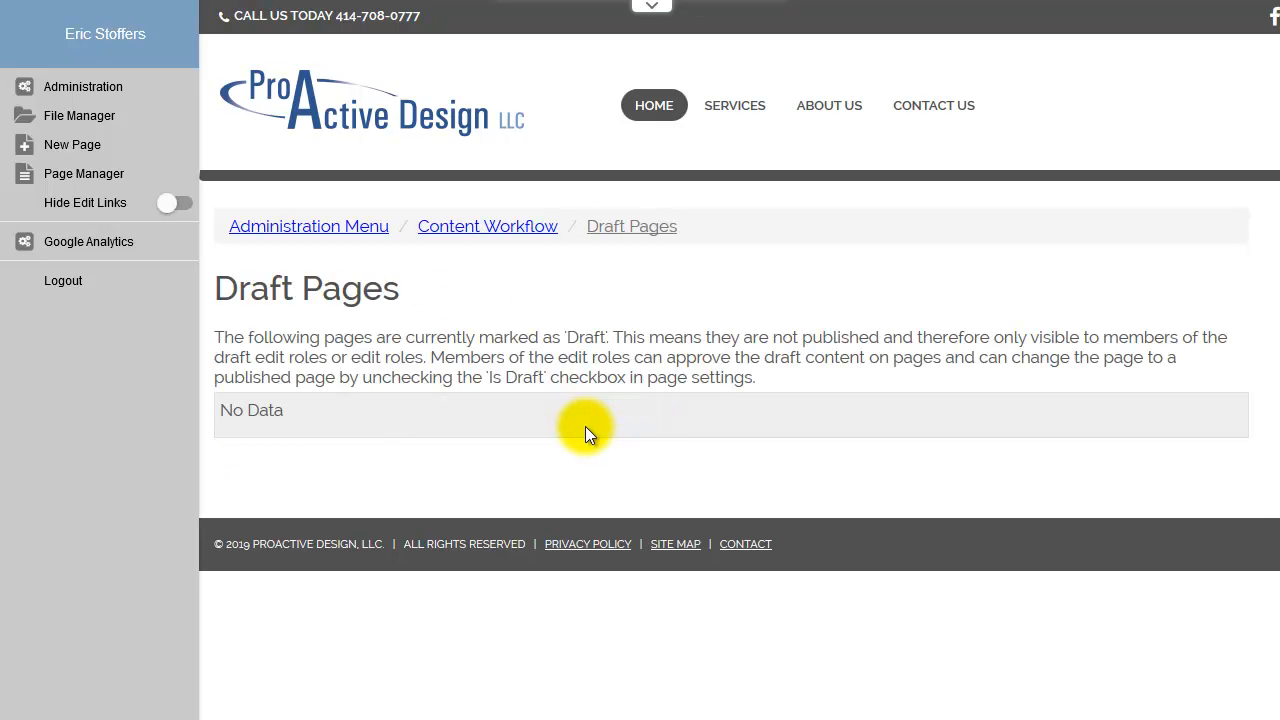
left_click(523, 228)
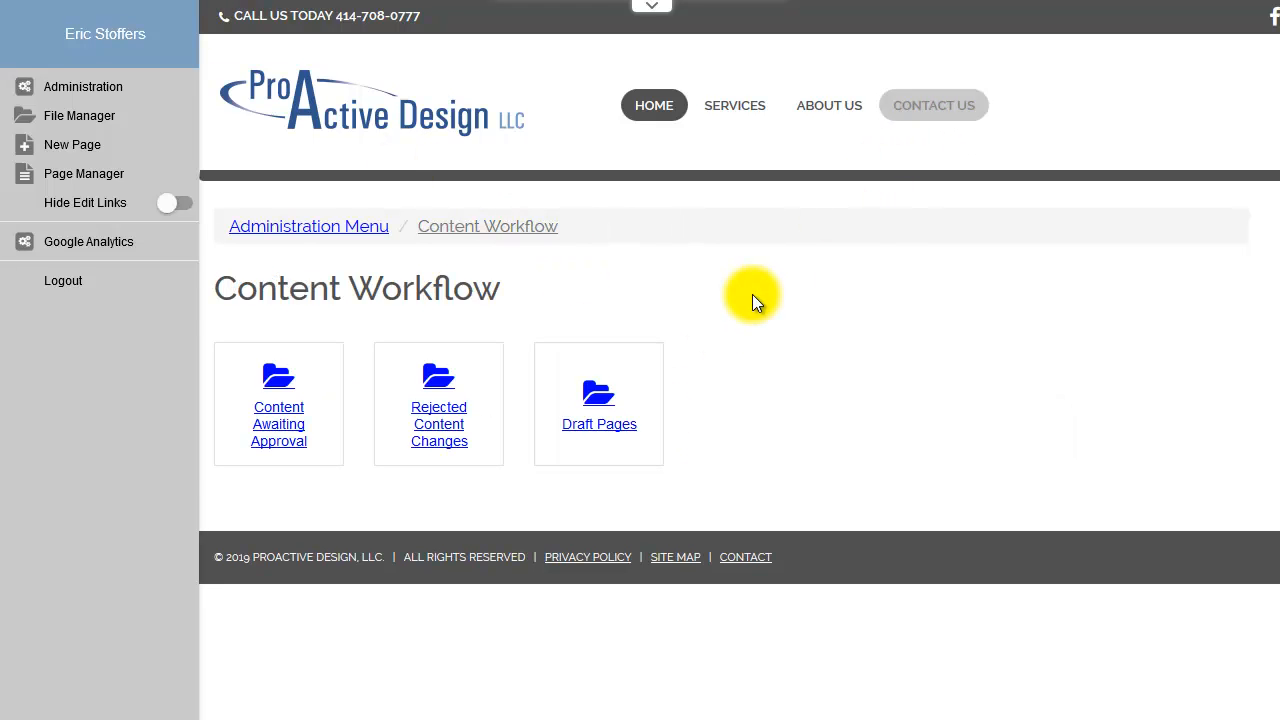
Submit the draft changes on the About Us and Contact Us pages for approval
left_click(851, 108)
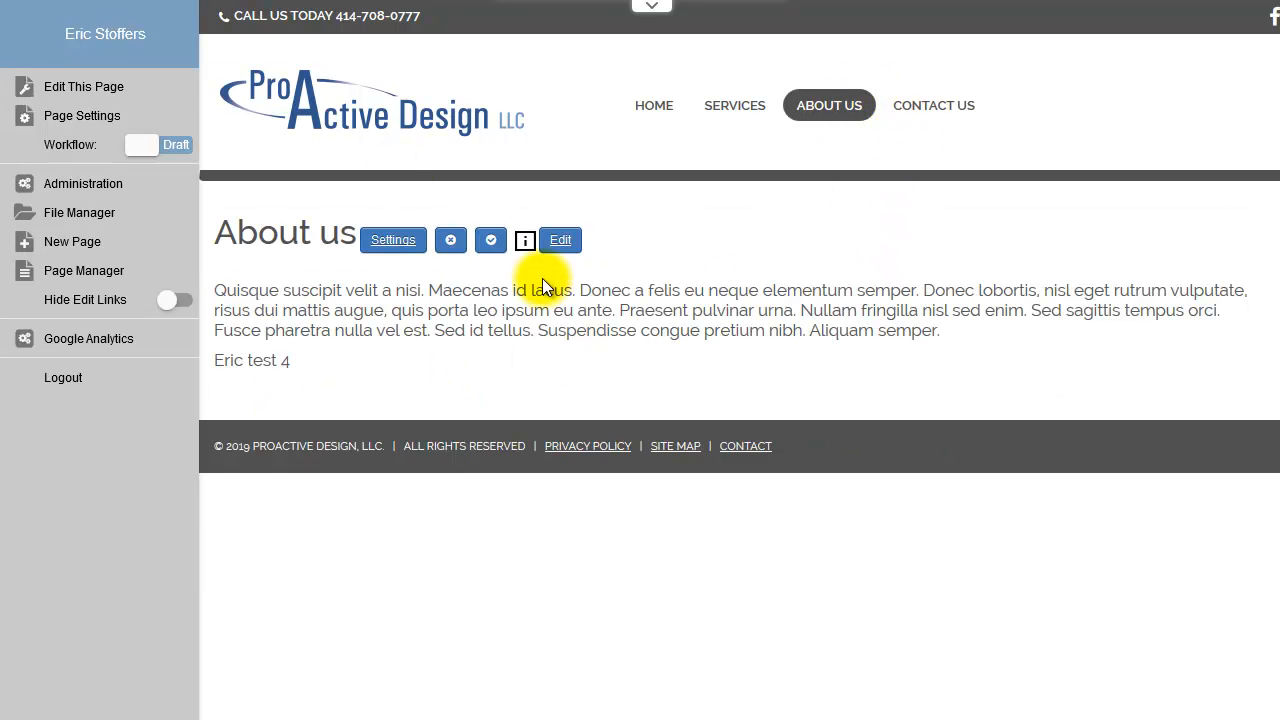
left_click(488, 241)
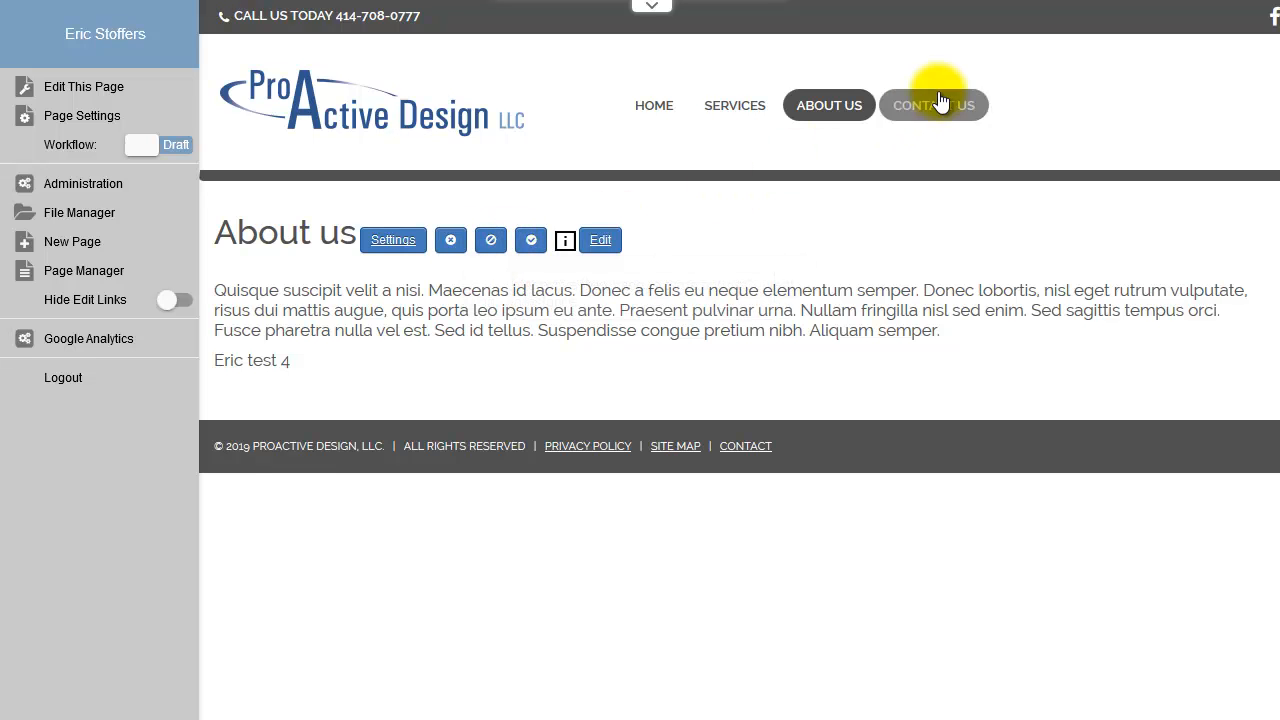
left_click(940, 106)
left_click(523, 244)
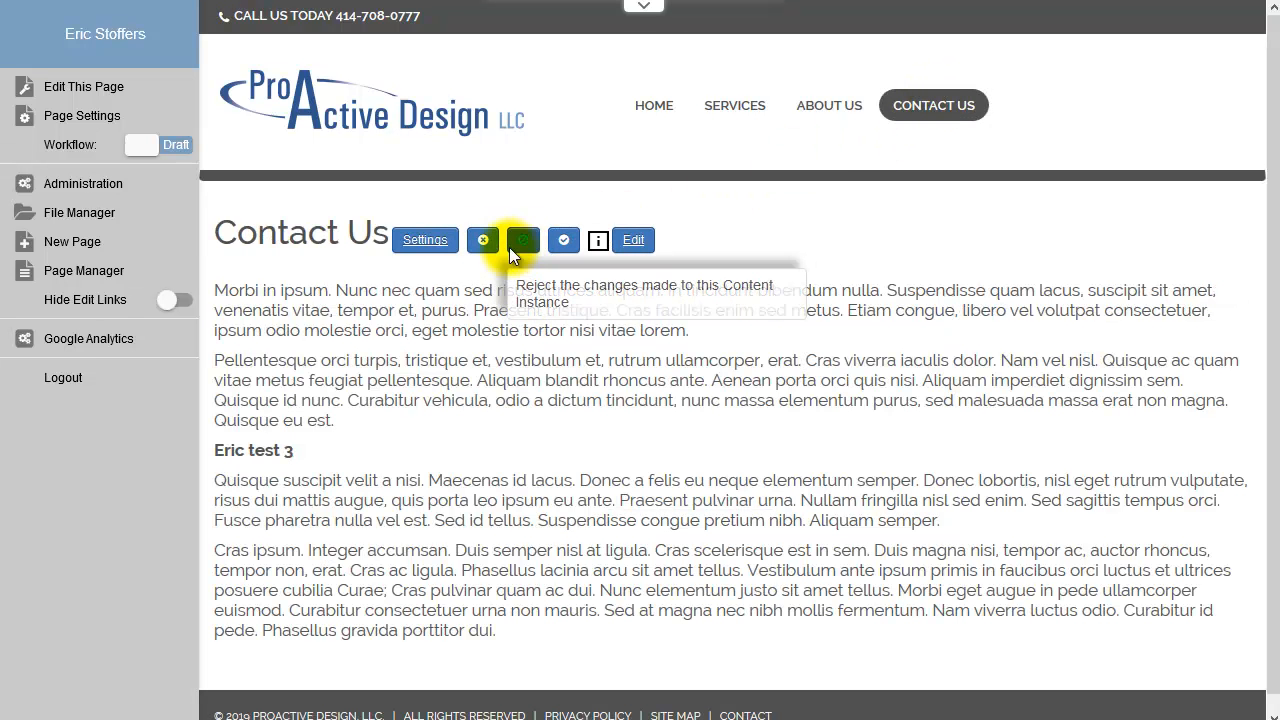
Open the About Us page from the Content Awaiting Approval list and approve its content changes
left_click(55, 186)
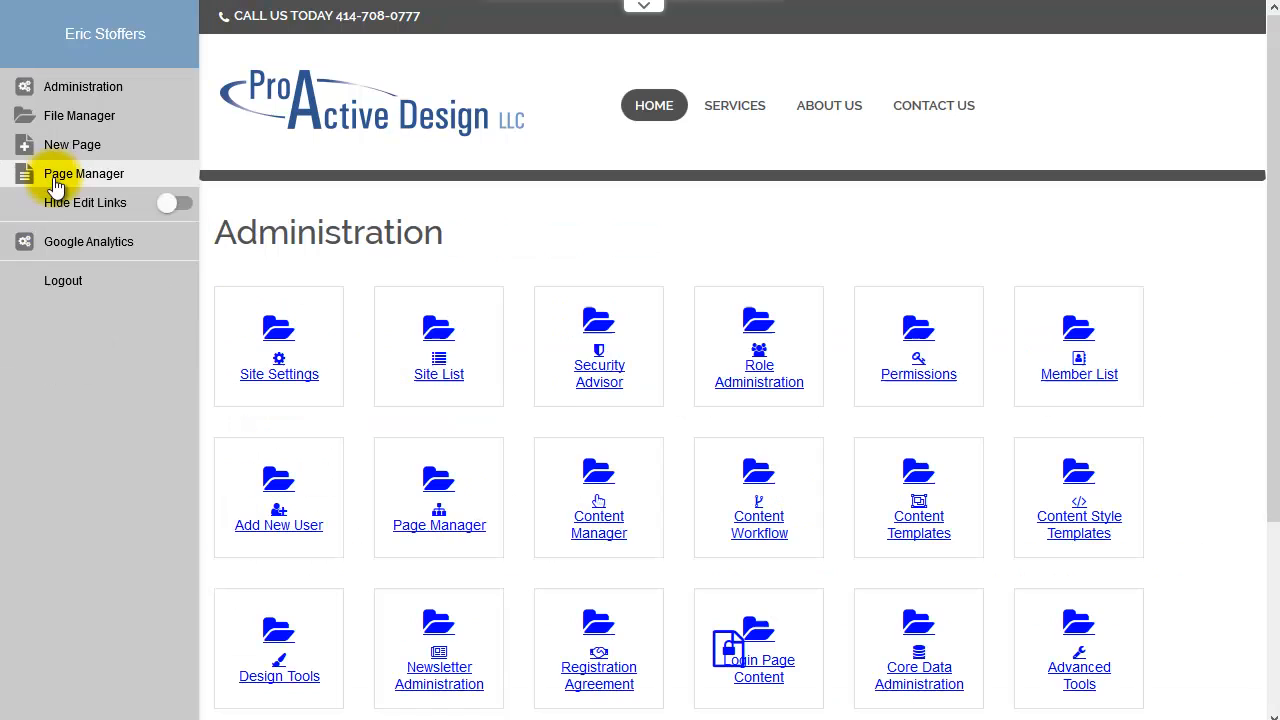
left_click(753, 496)
left_click(279, 404)
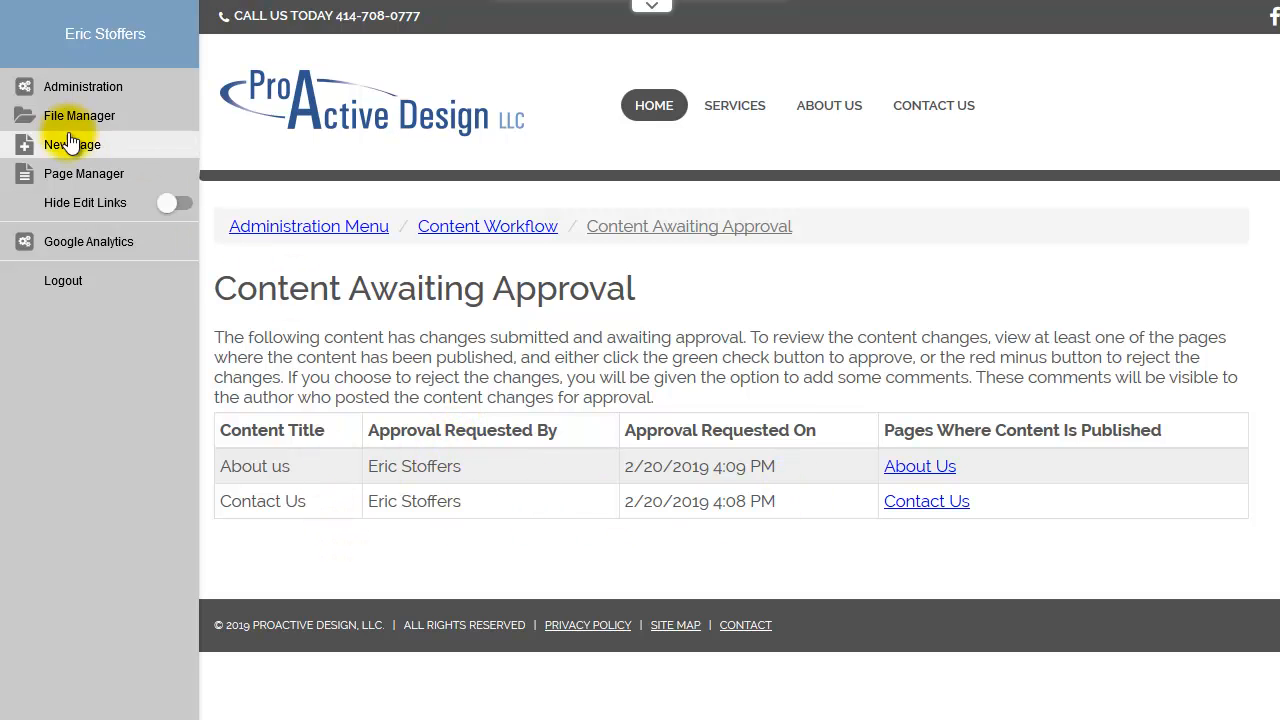
left_click(905, 466)
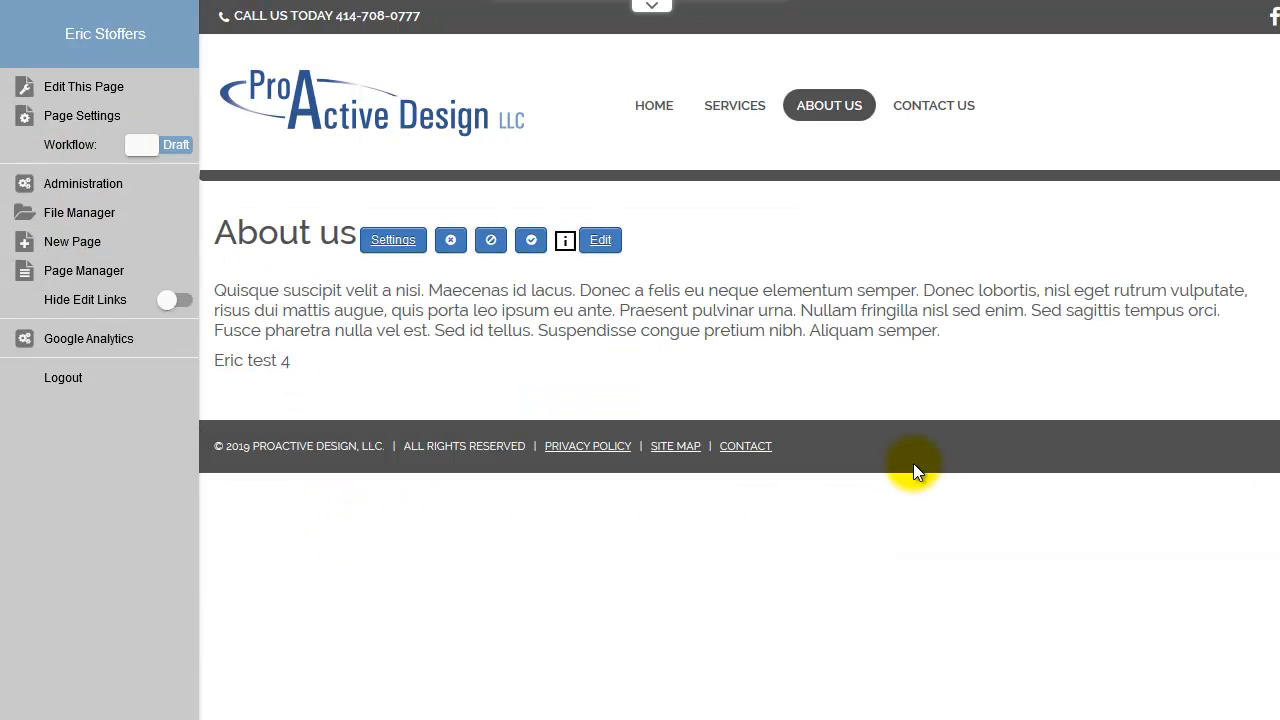
left_click(530, 242)
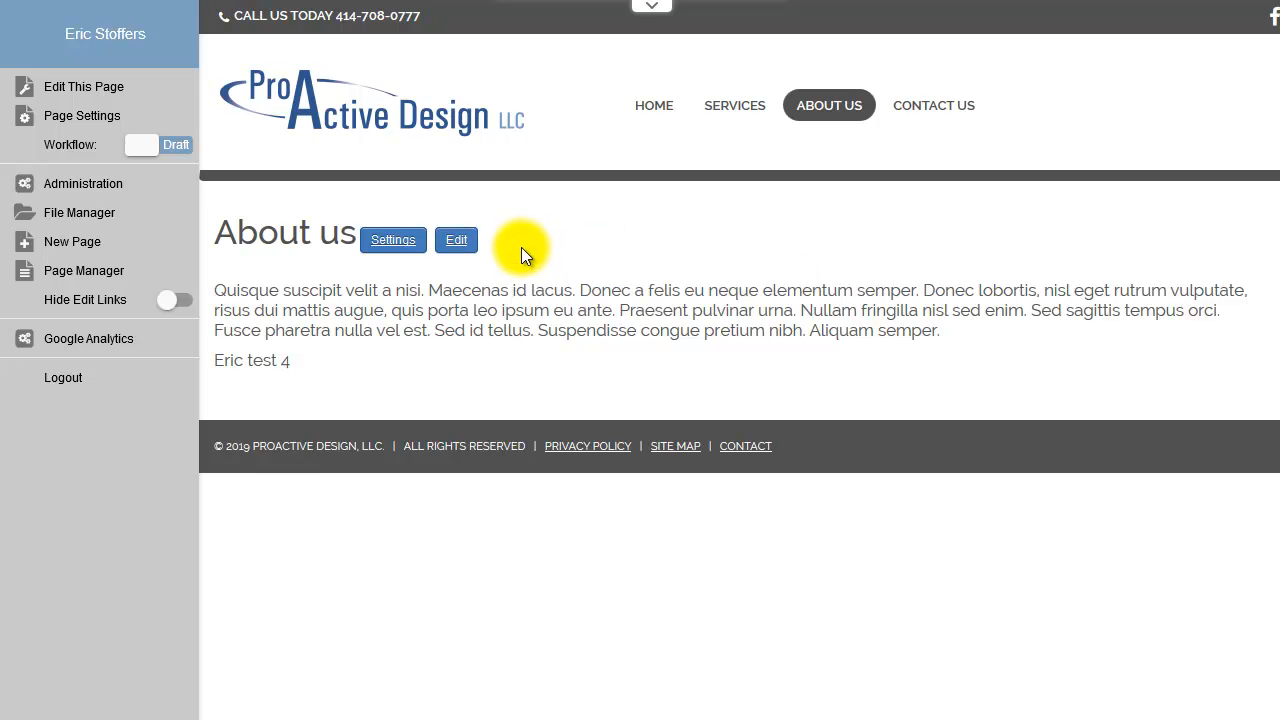
Recheck the Content Awaiting Approval list in the Content Workflow administration
left_click(95, 183)
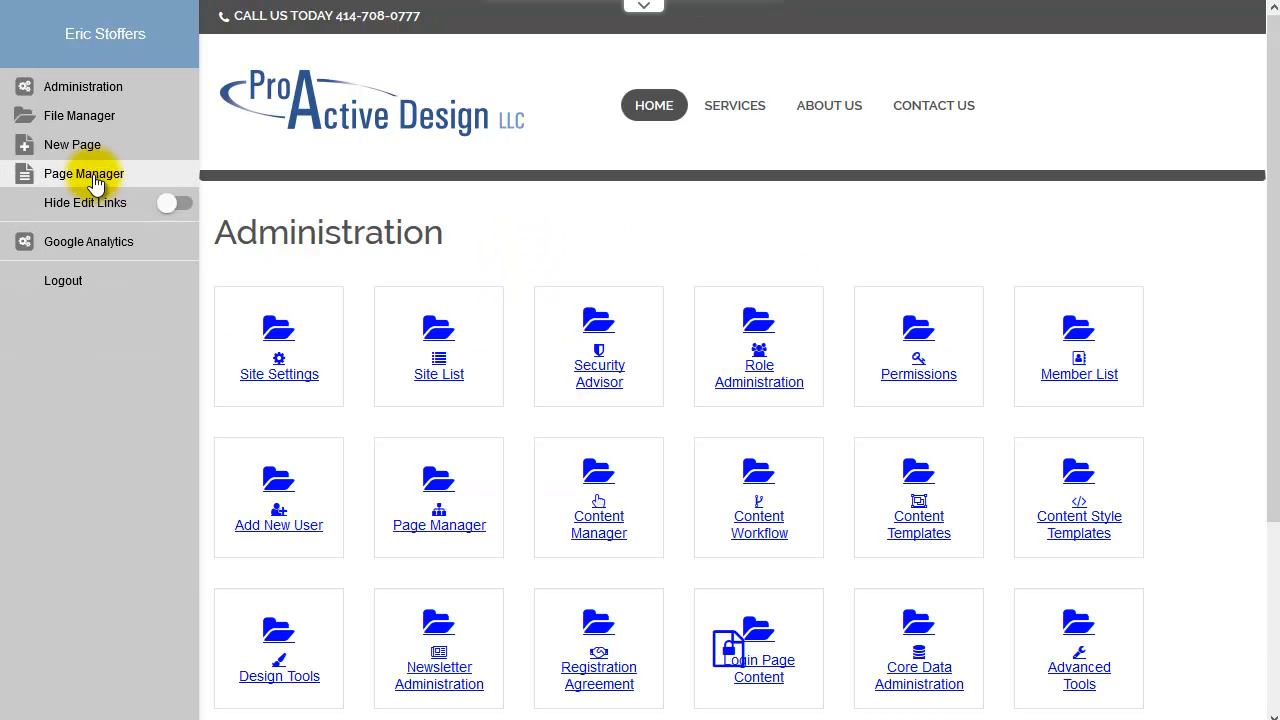
left_click(737, 500)
left_click(265, 399)
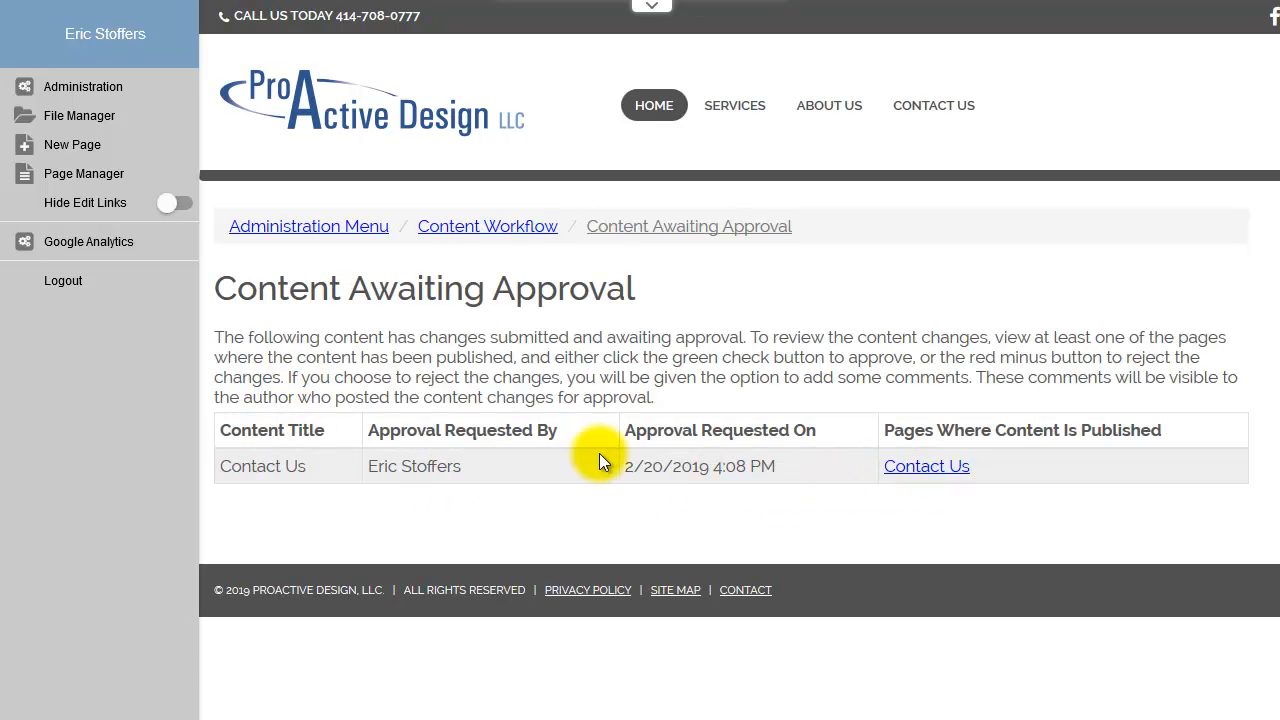
Cancel the content changes on the Contact Us page and confirm deleting the draft version
left_click(929, 106)
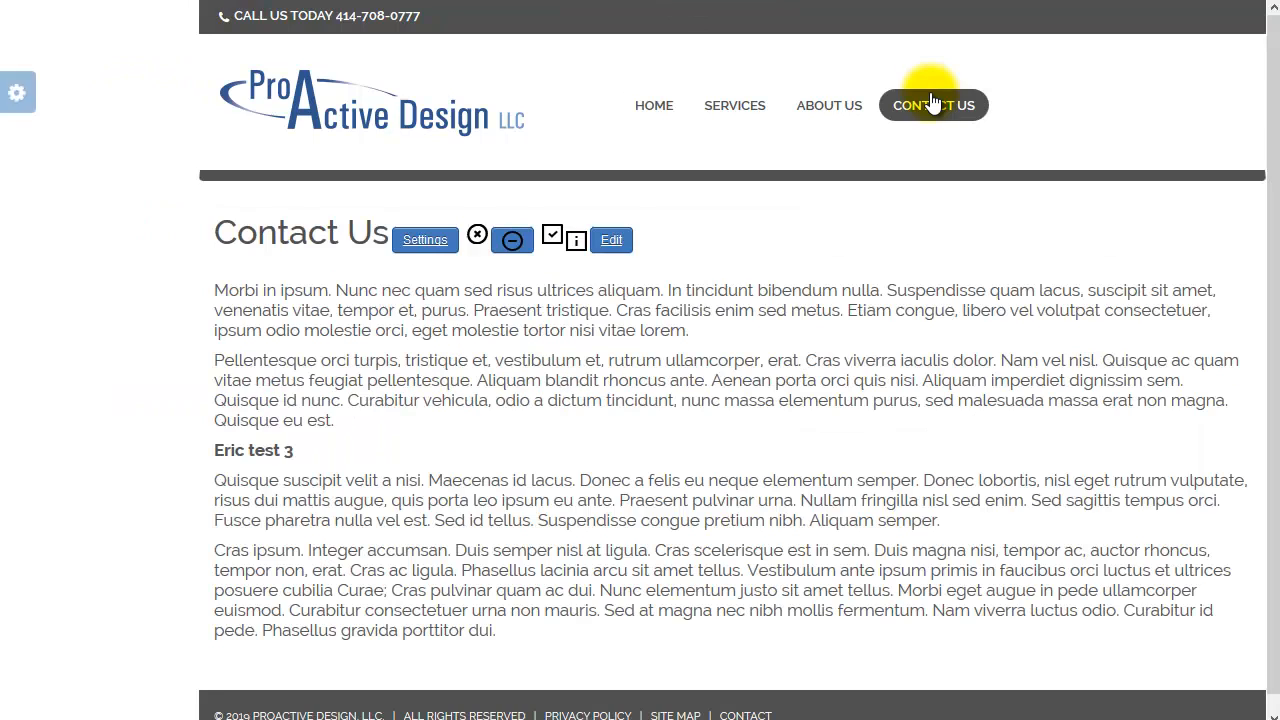
left_click(481, 244)
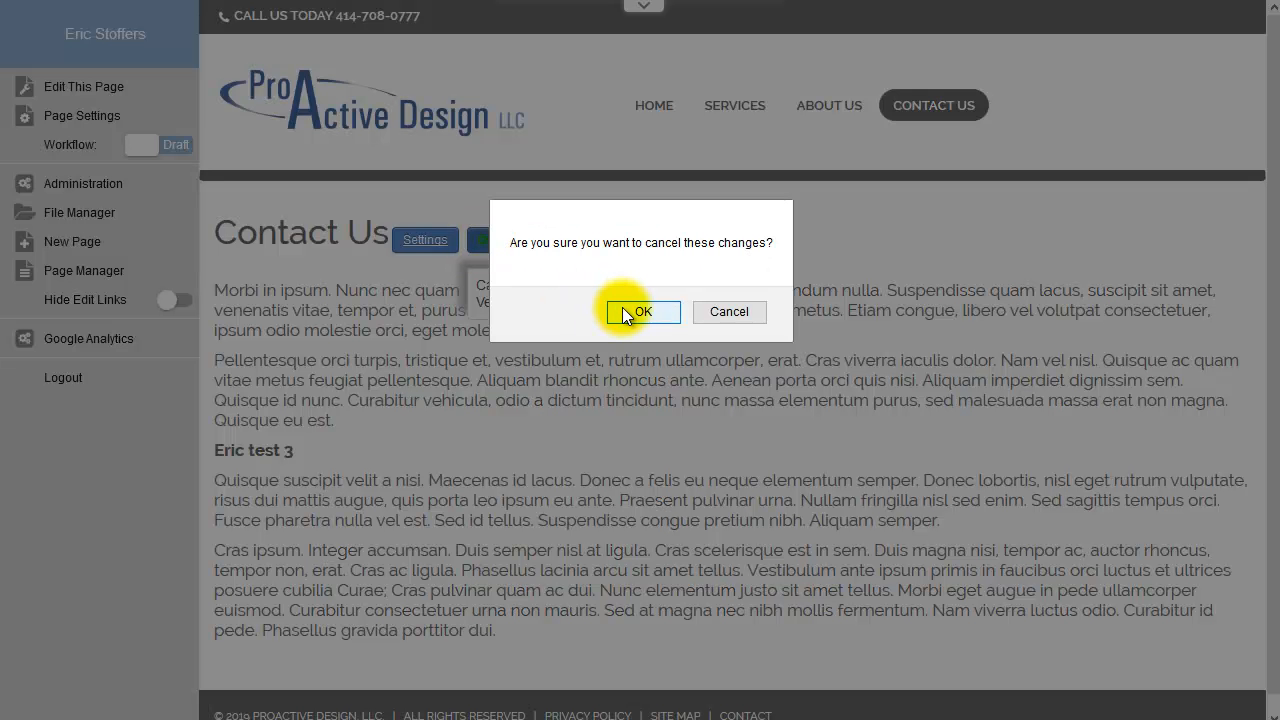
left_click(722, 309)
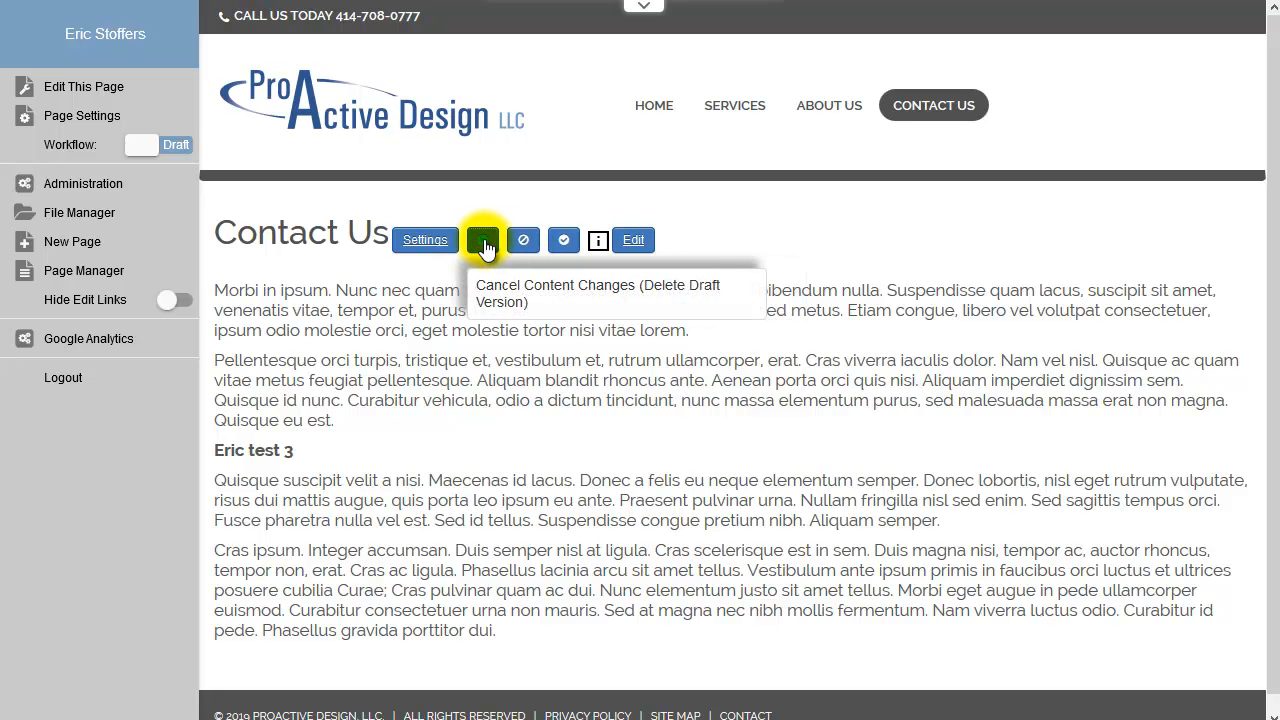
left_click(484, 244)
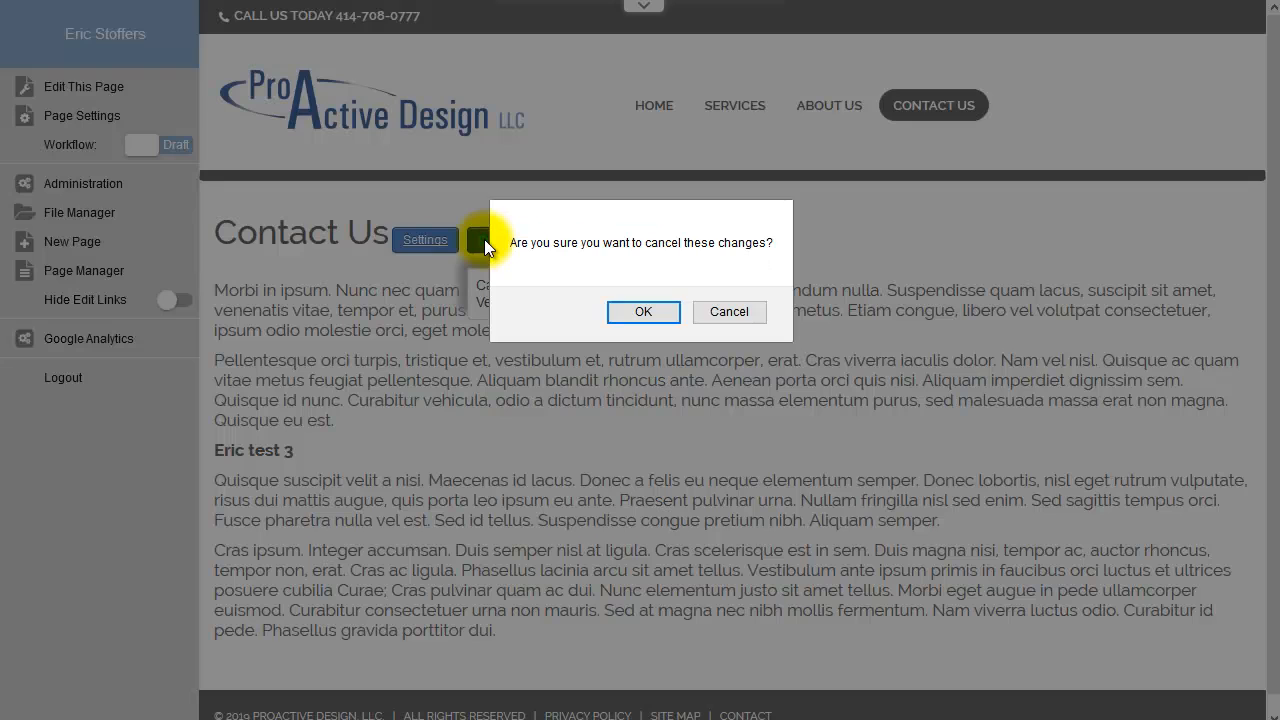
left_click(636, 309)
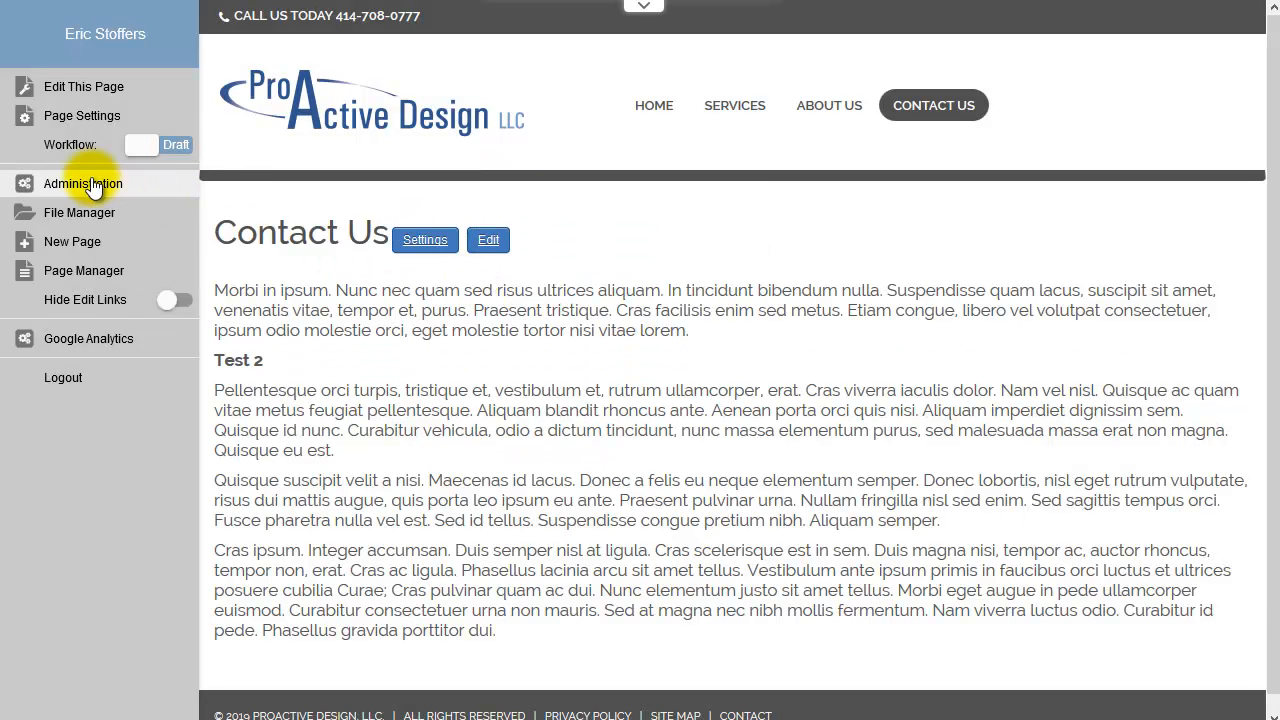
Check the Rejected Content Changes list in Content Workflow and return to the workflow overview
left_click(90, 179)
left_click(731, 493)
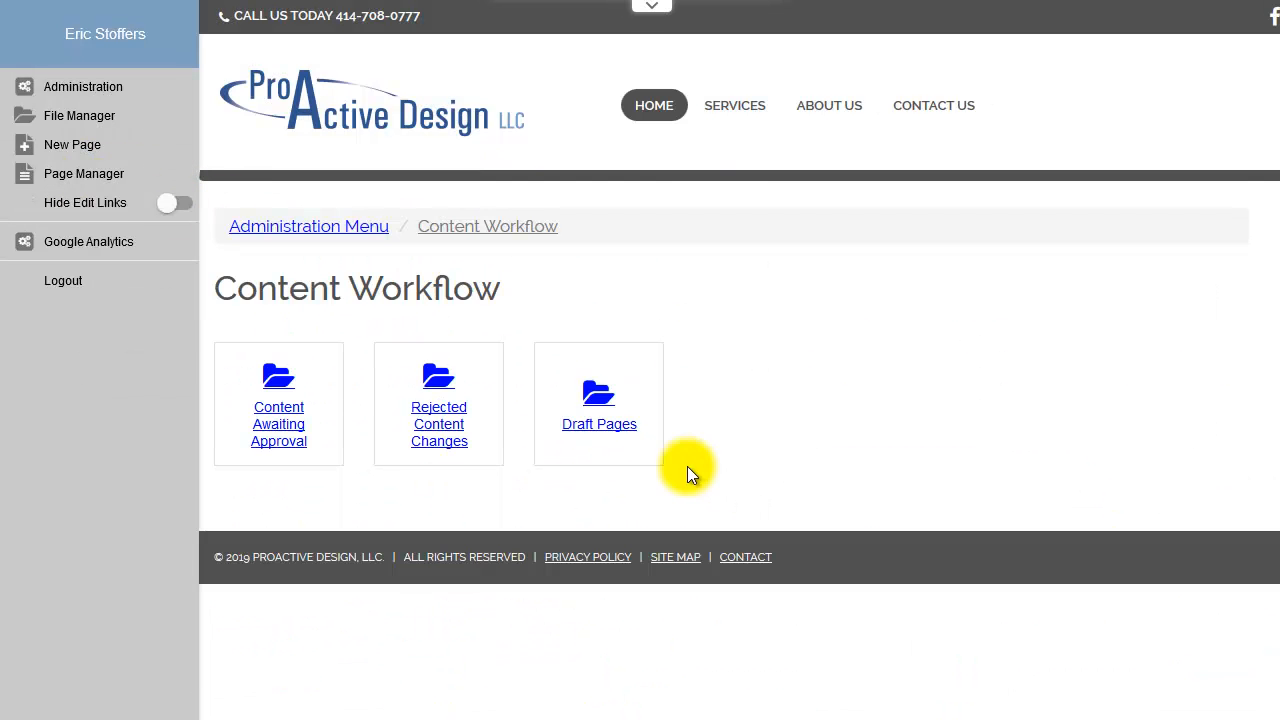
left_click(453, 413)
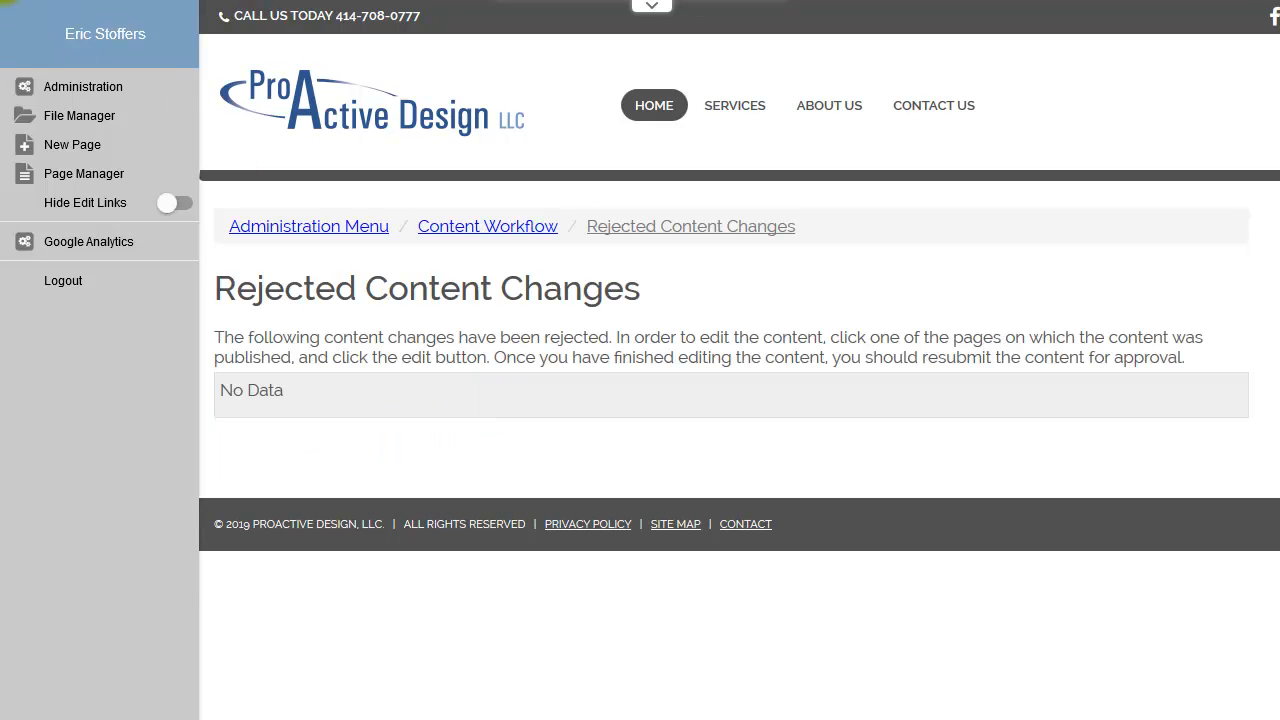
left_click(611, 412)
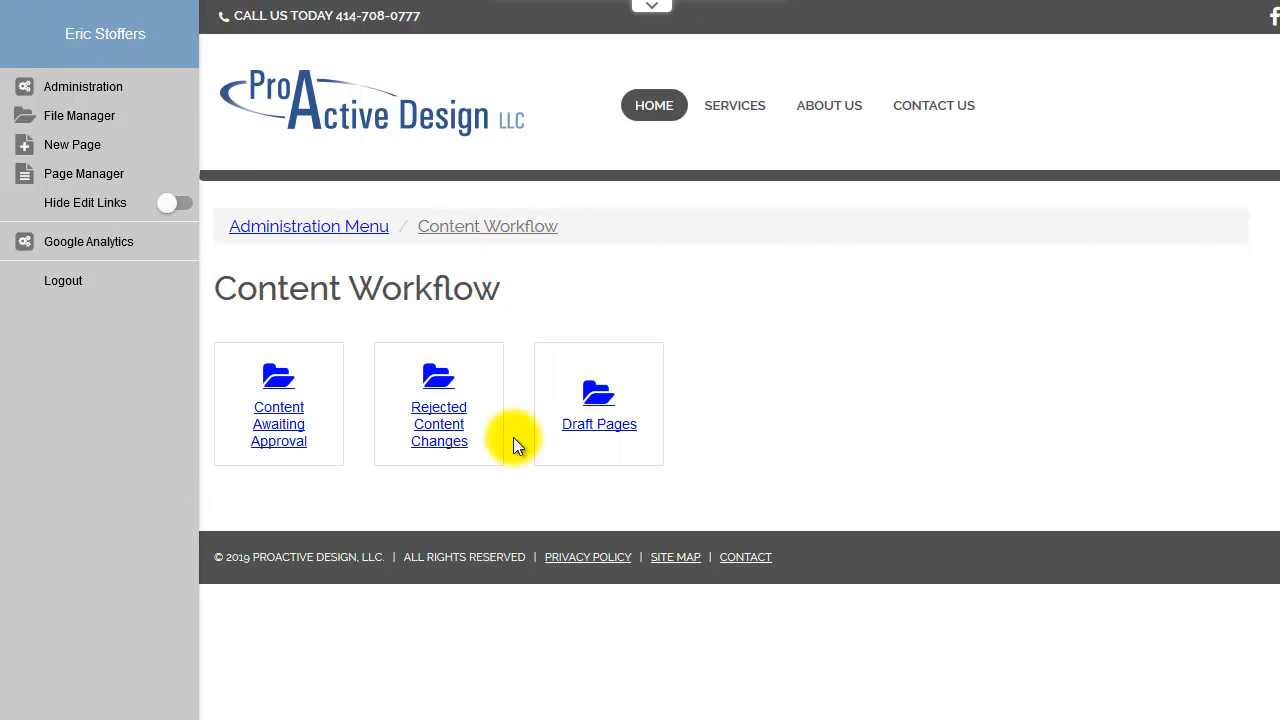
Mark the Contact Us page as Is Draft in its page settings and save
left_click(951, 109)
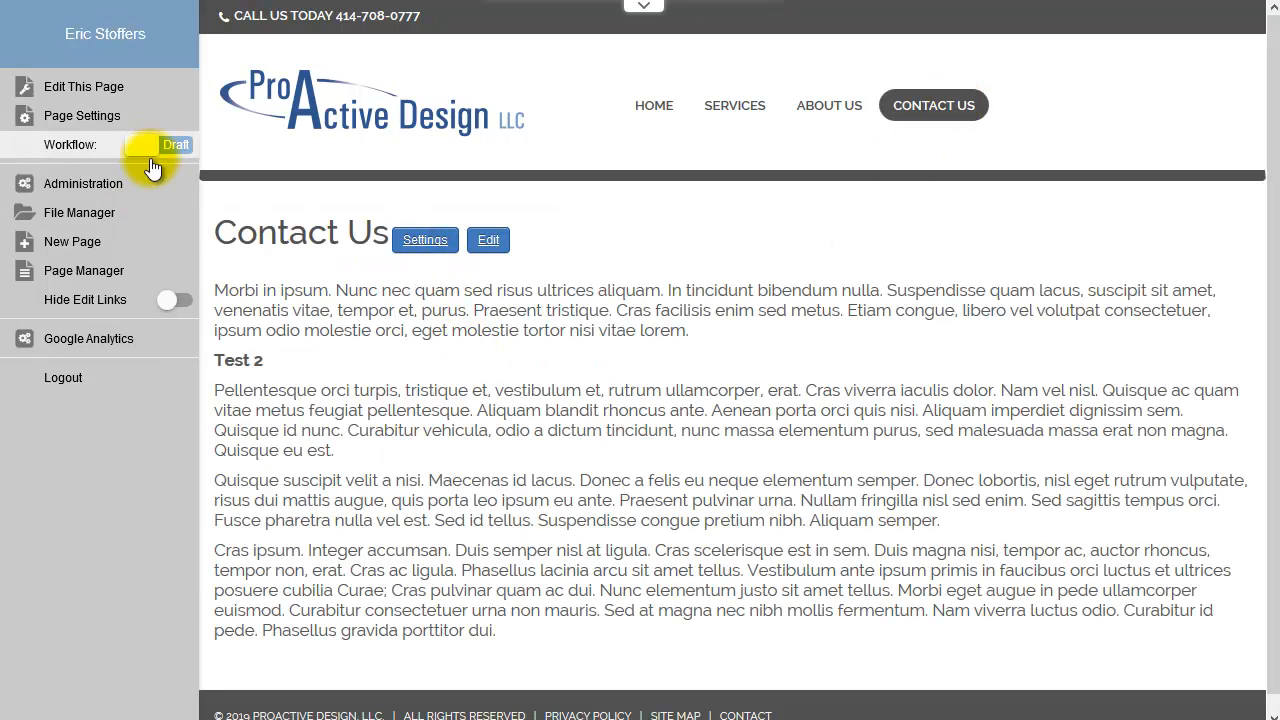
left_click(81, 116)
scroll(500, 484, "down", 3)
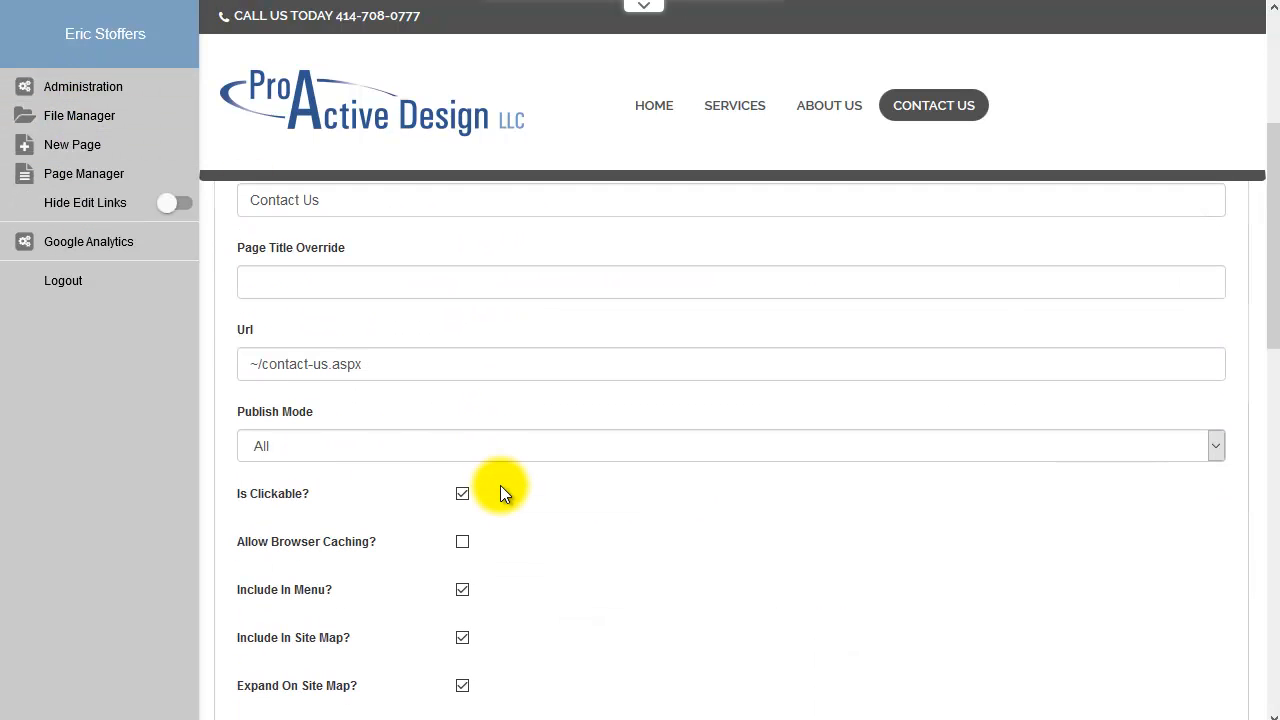
scroll(500, 485, "down", 3)
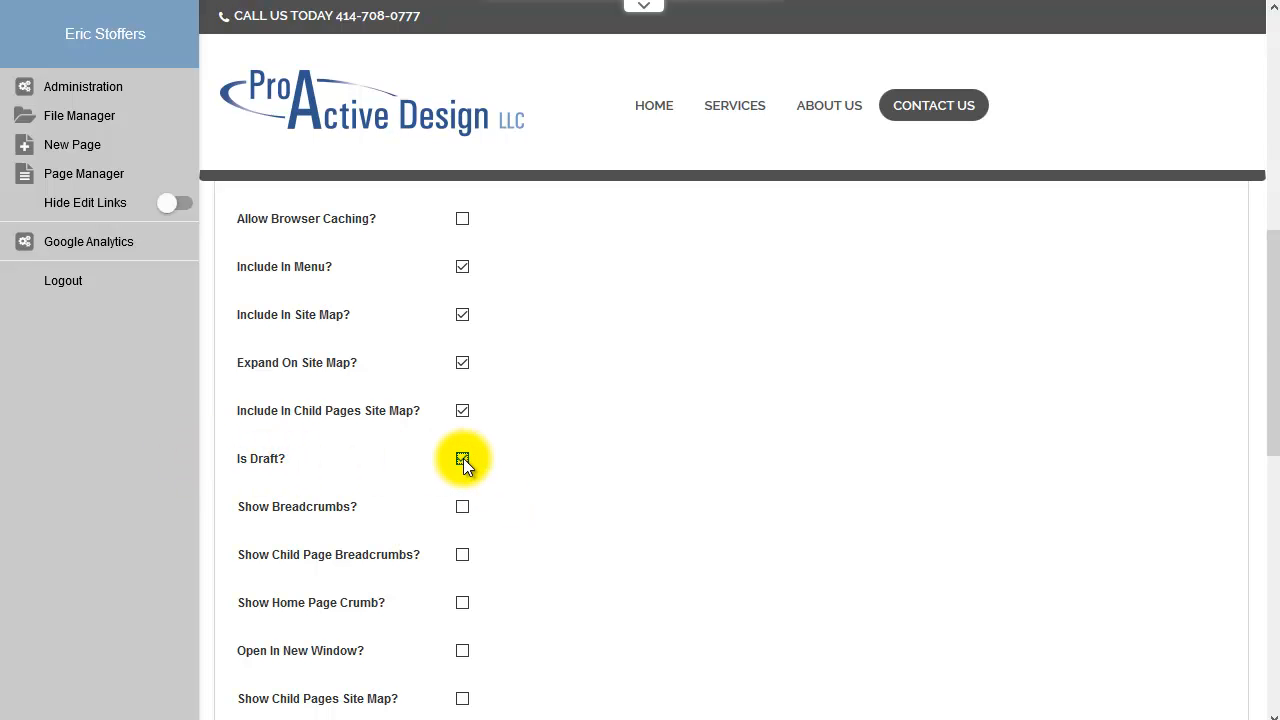
scroll(591, 446, "down", 8)
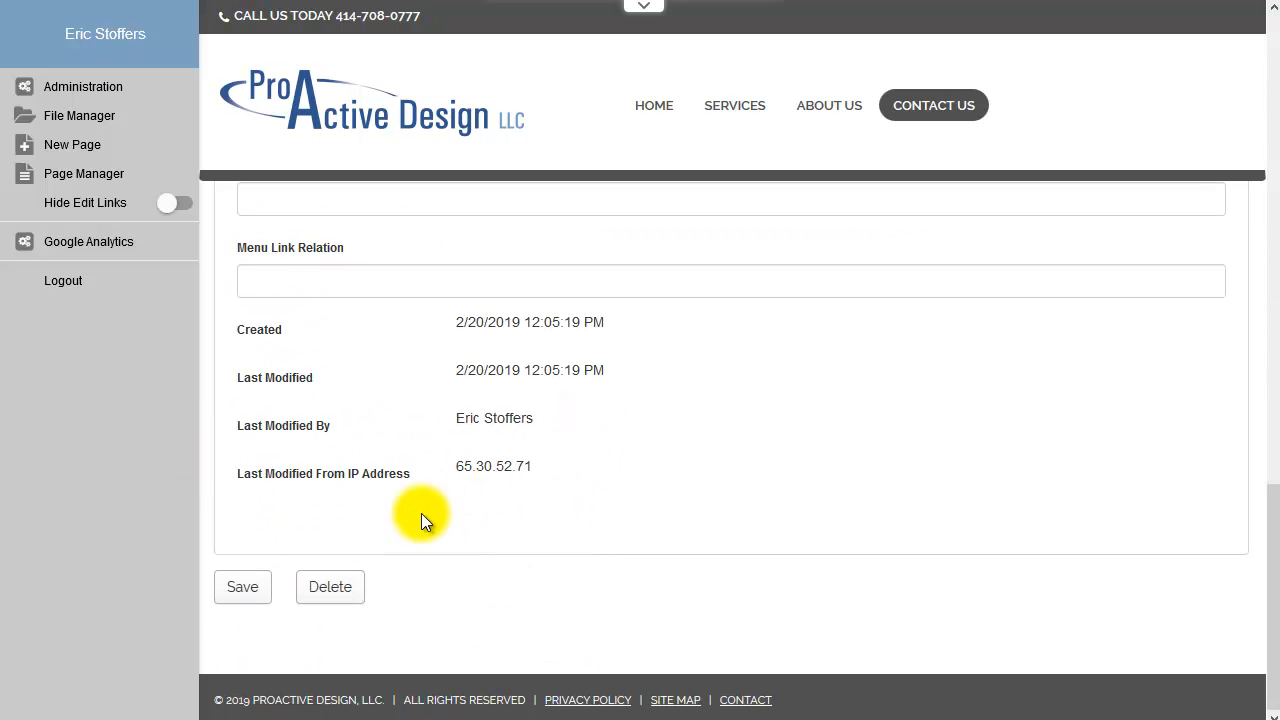
left_click(251, 589)
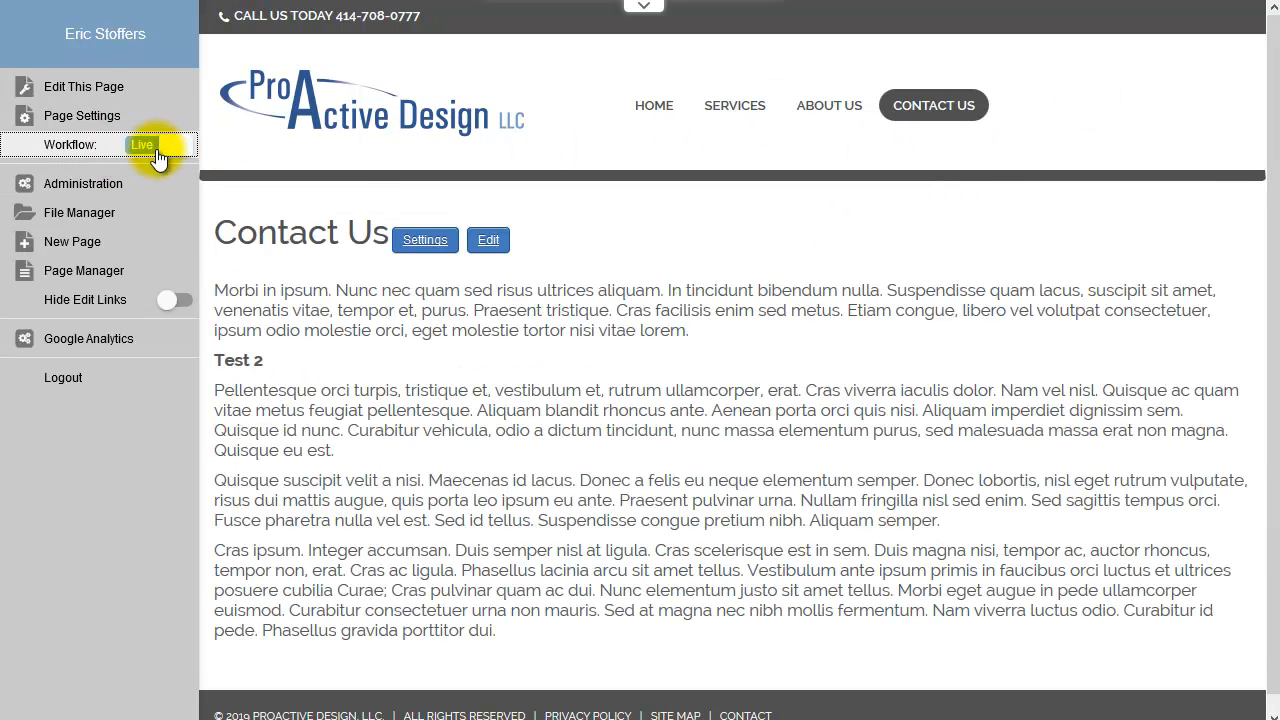
Switch the Contact Us workflow view back to Draft and check the Is Draft option in its page settings
left_click(157, 152)
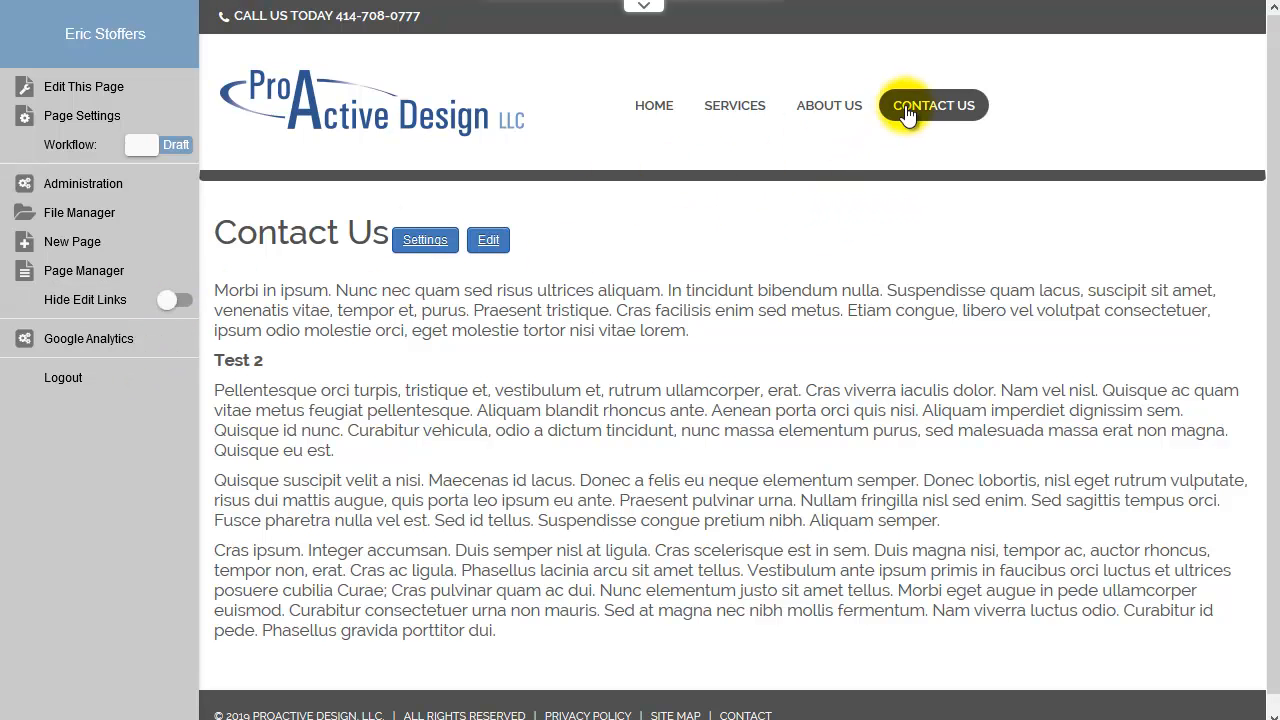
left_click(93, 120)
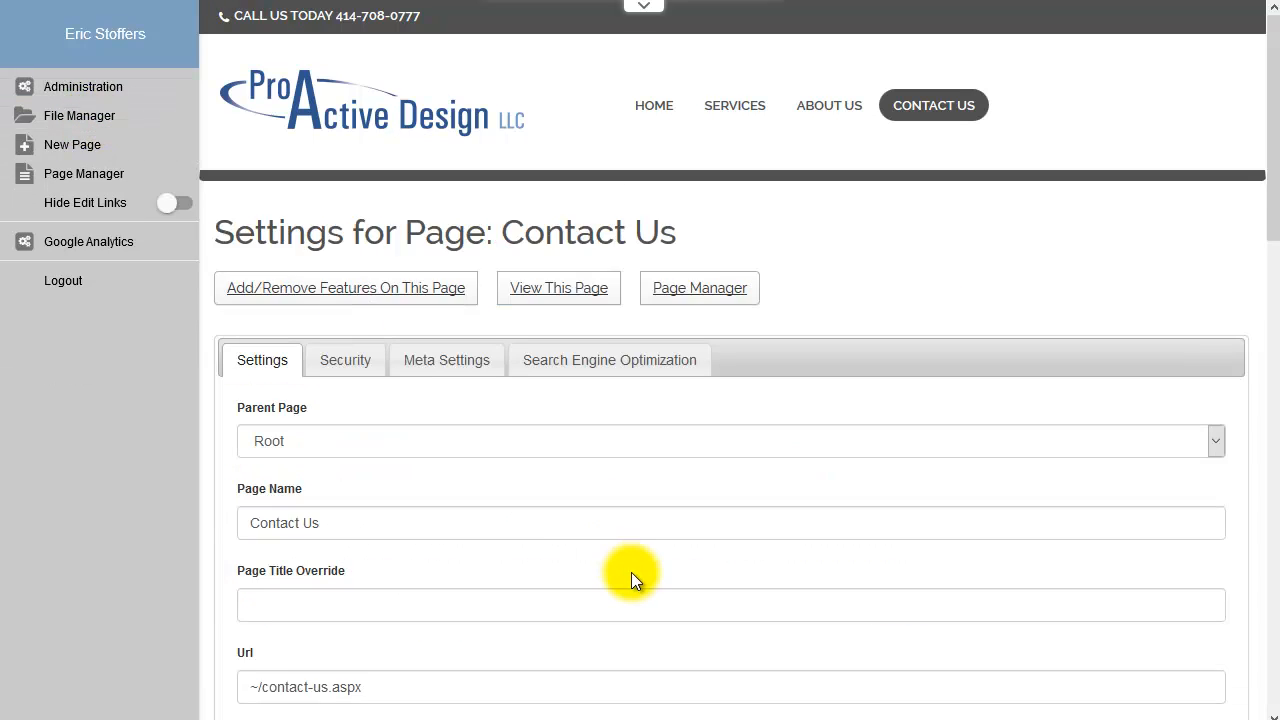
scroll(626, 572, "down", 5)
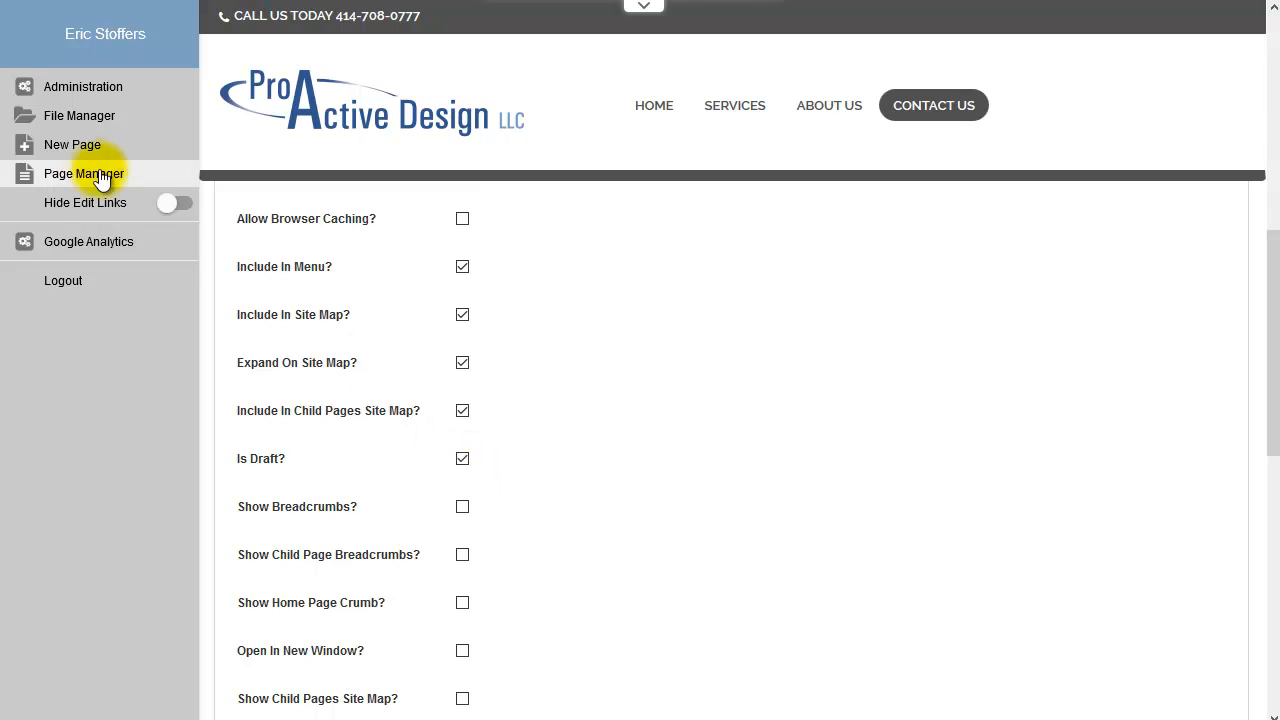
Review the Draft Pages list in the Content Workflow administration
left_click(81, 87)
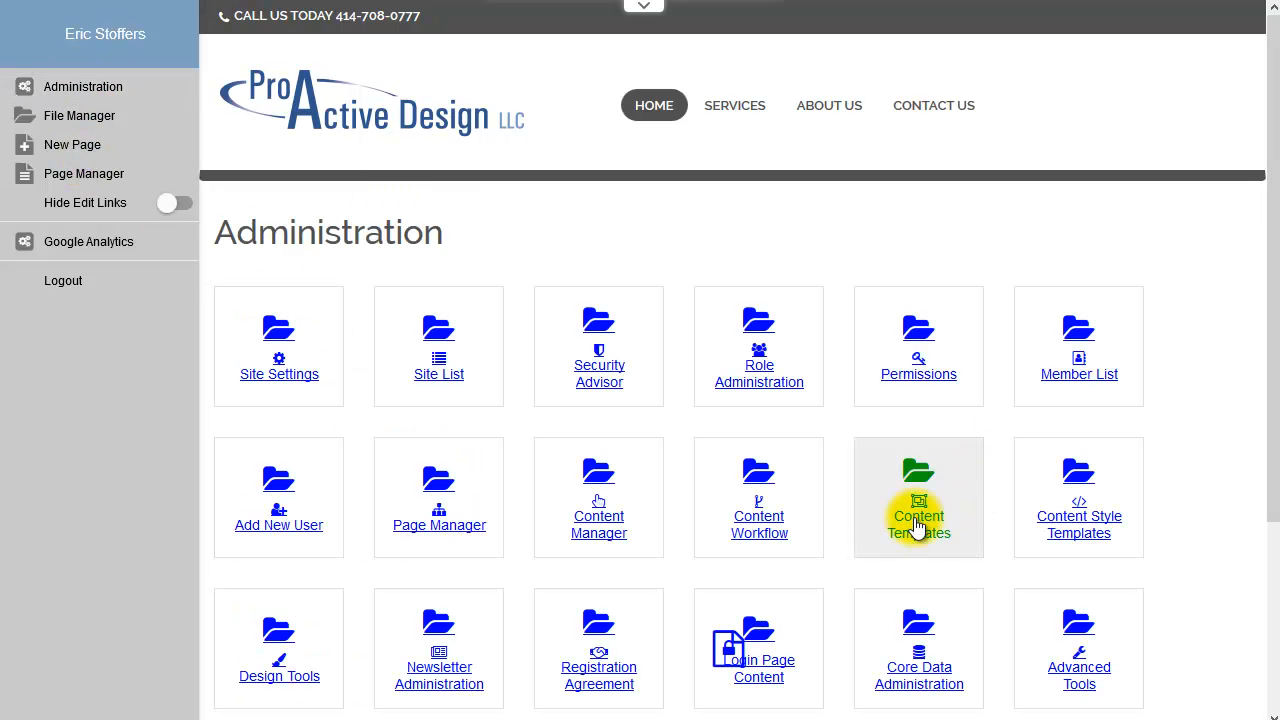
left_click(774, 491)
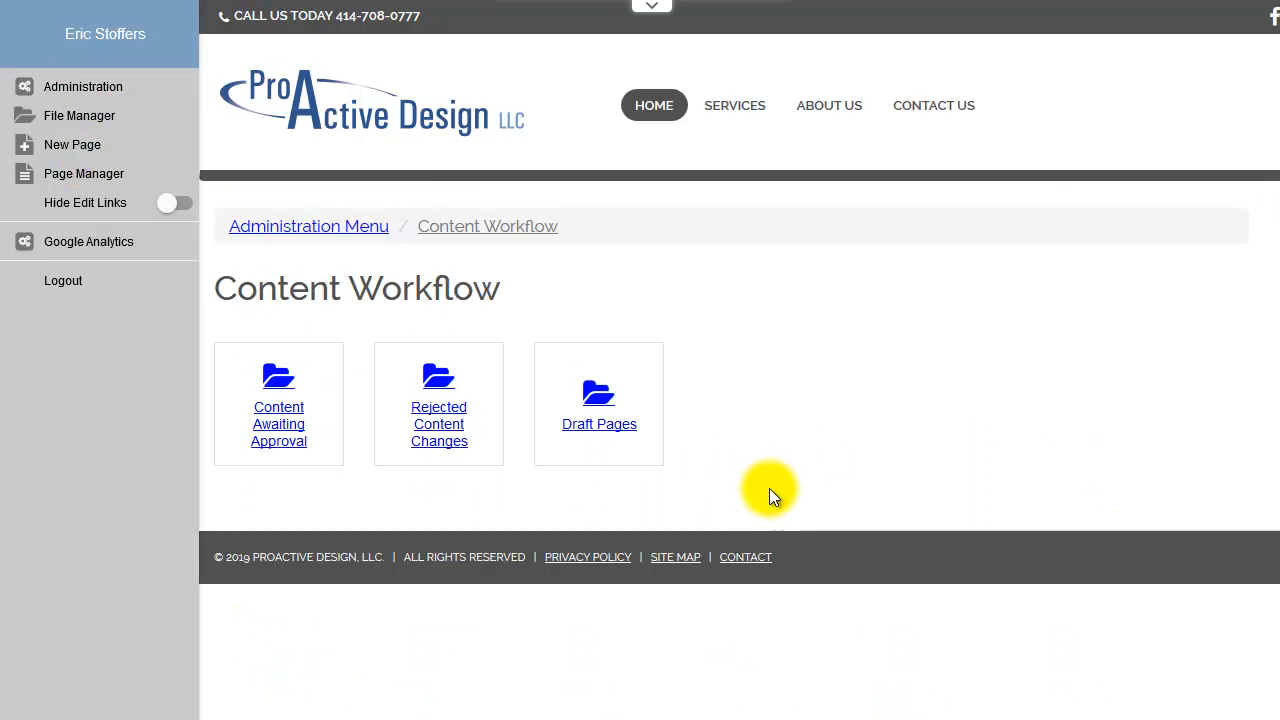
left_click(600, 420)
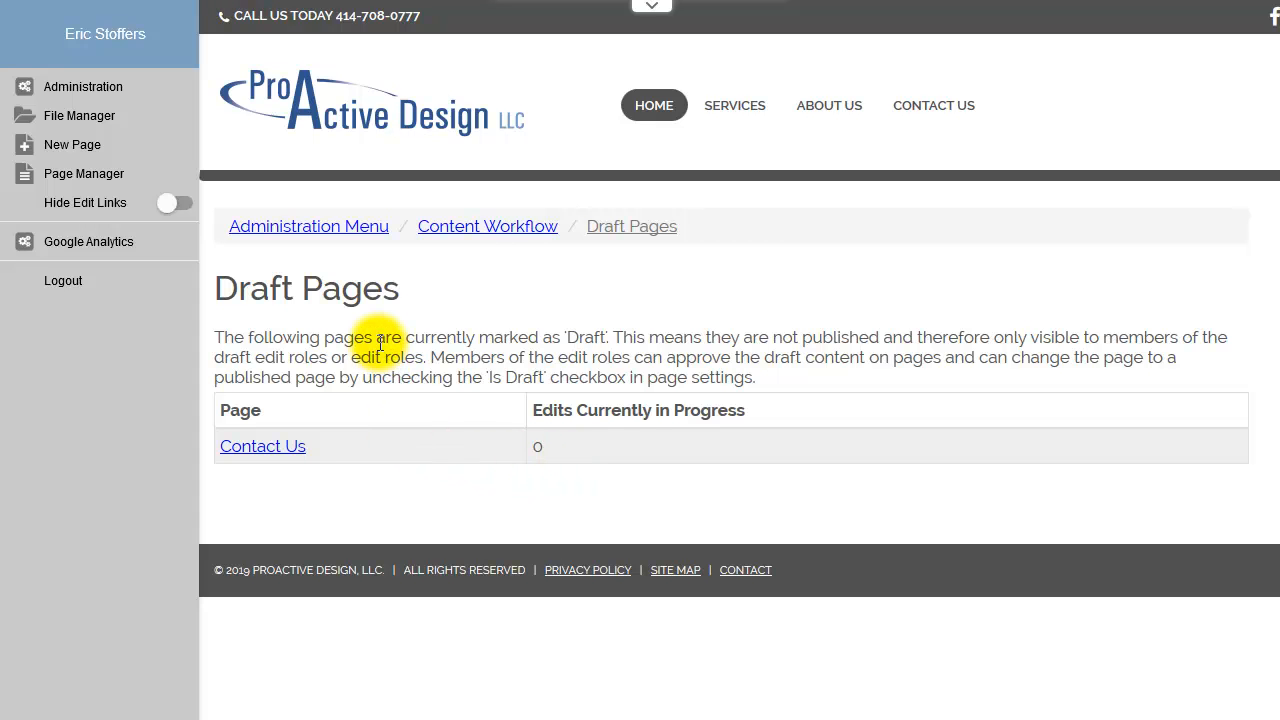
Check the Content Awaiting Approval list and view the Contact Us and About Us pages
left_click(487, 242)
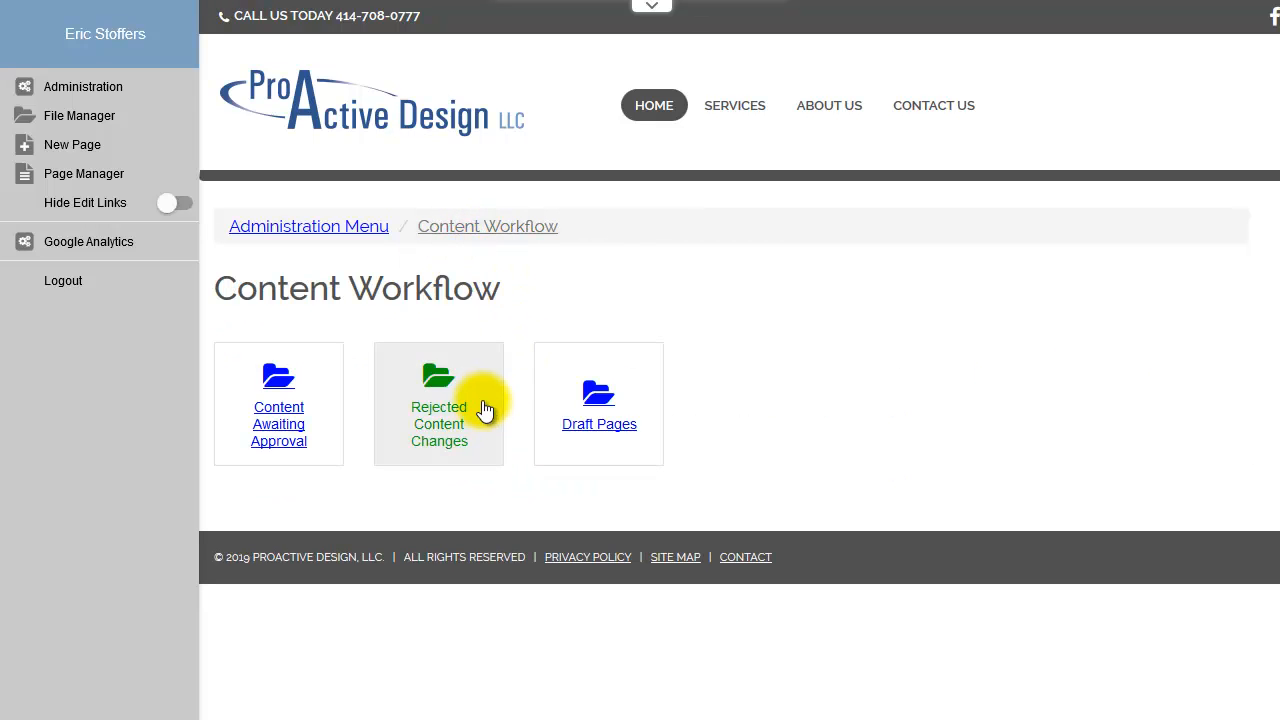
left_click(277, 430)
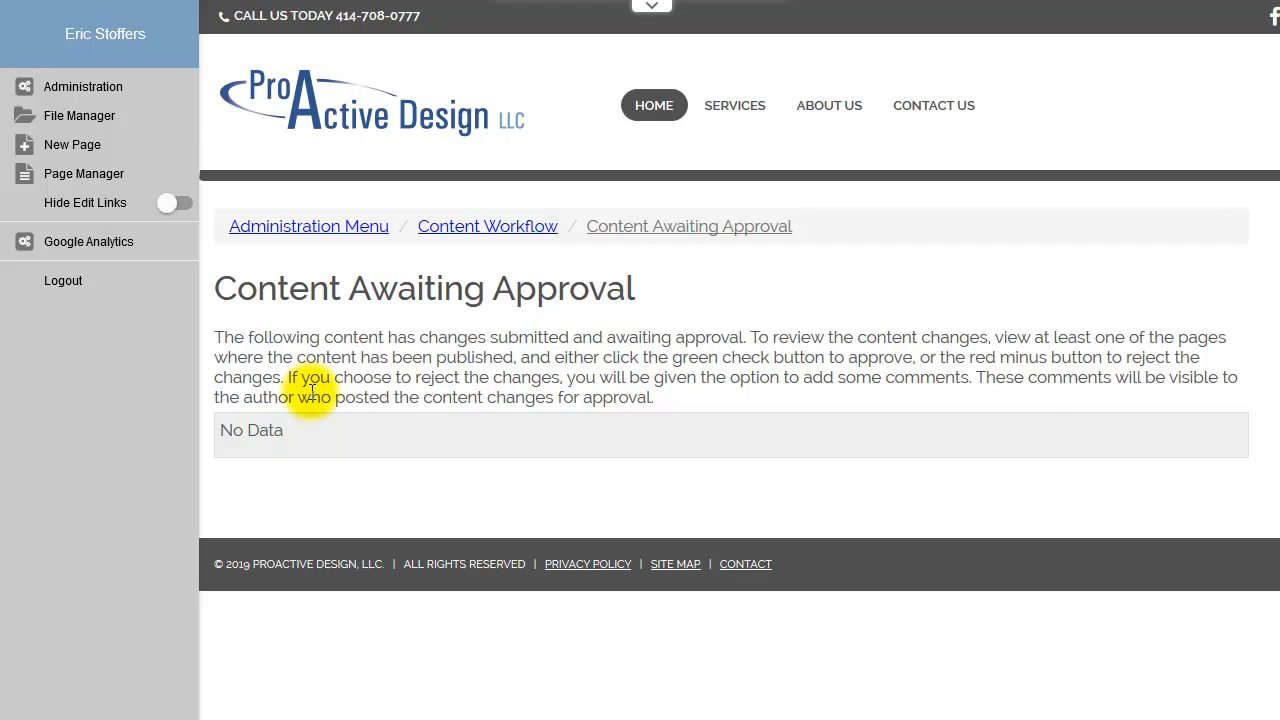
left_click(928, 116)
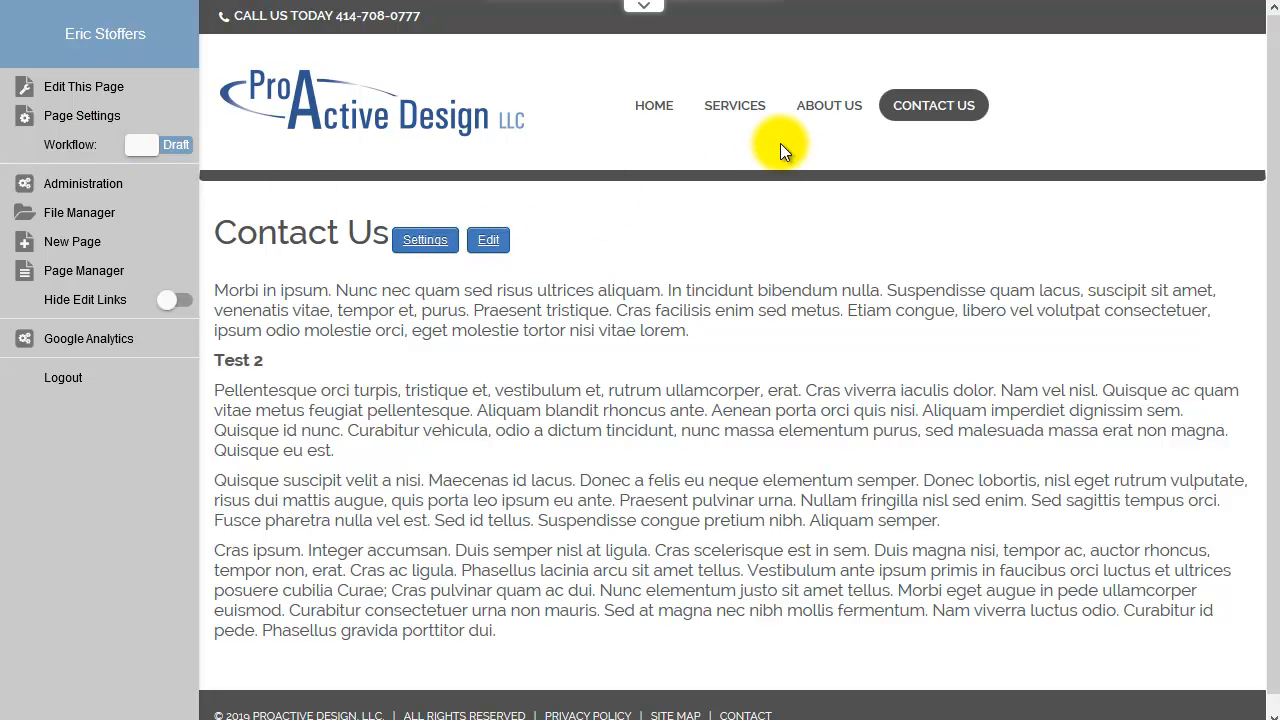
left_click(826, 117)
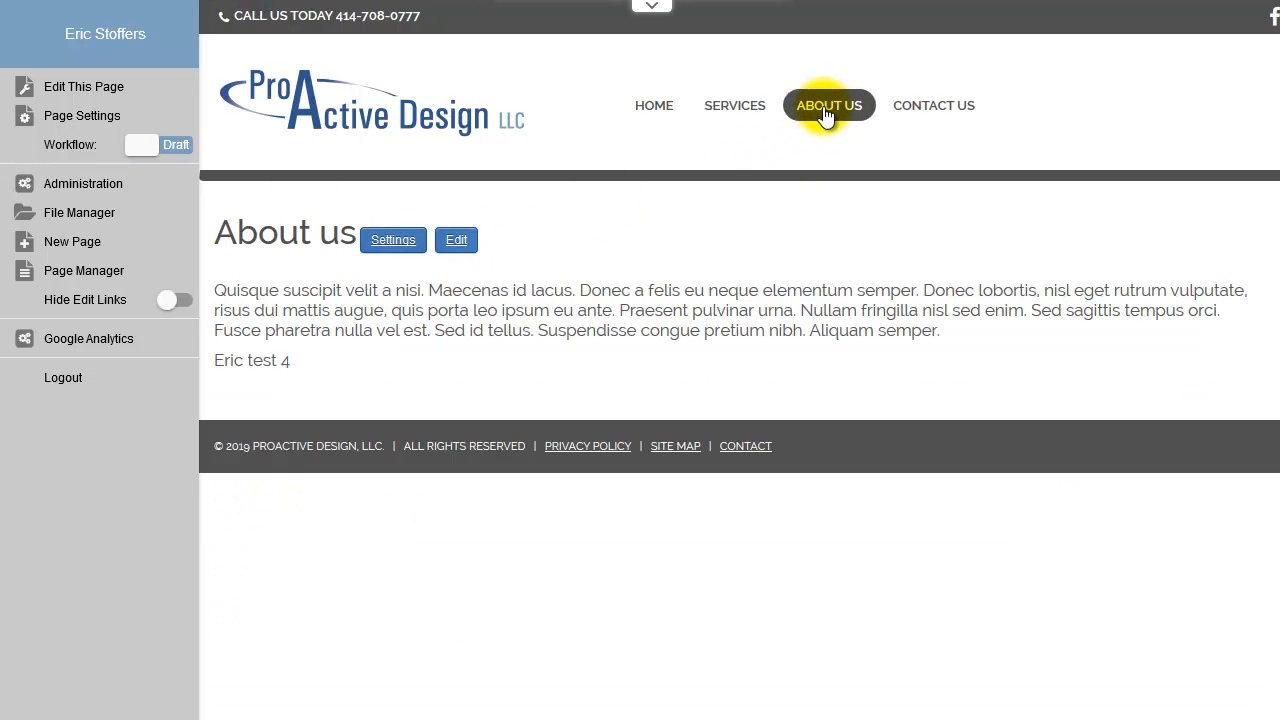
Append another 4 to the last line of the About us content and save it as a draft
left_click(456, 240)
left_click(328, 428)
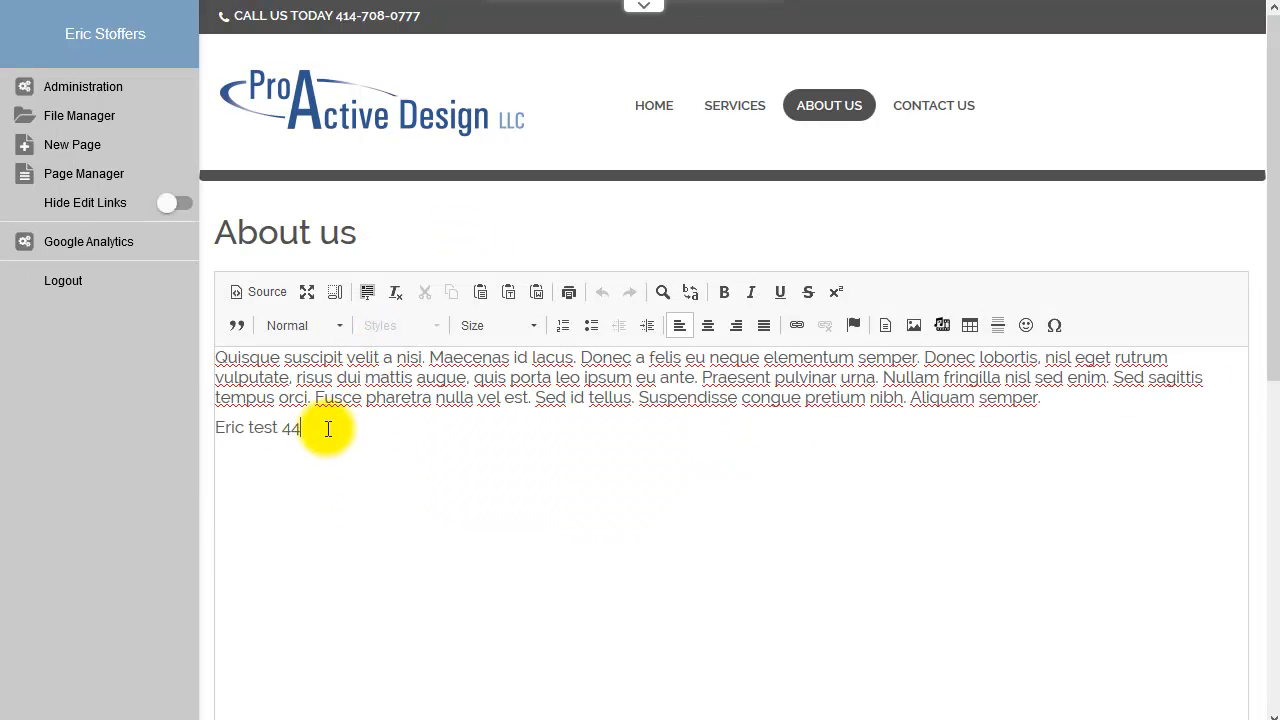
scroll(102, 479, "down", 3)
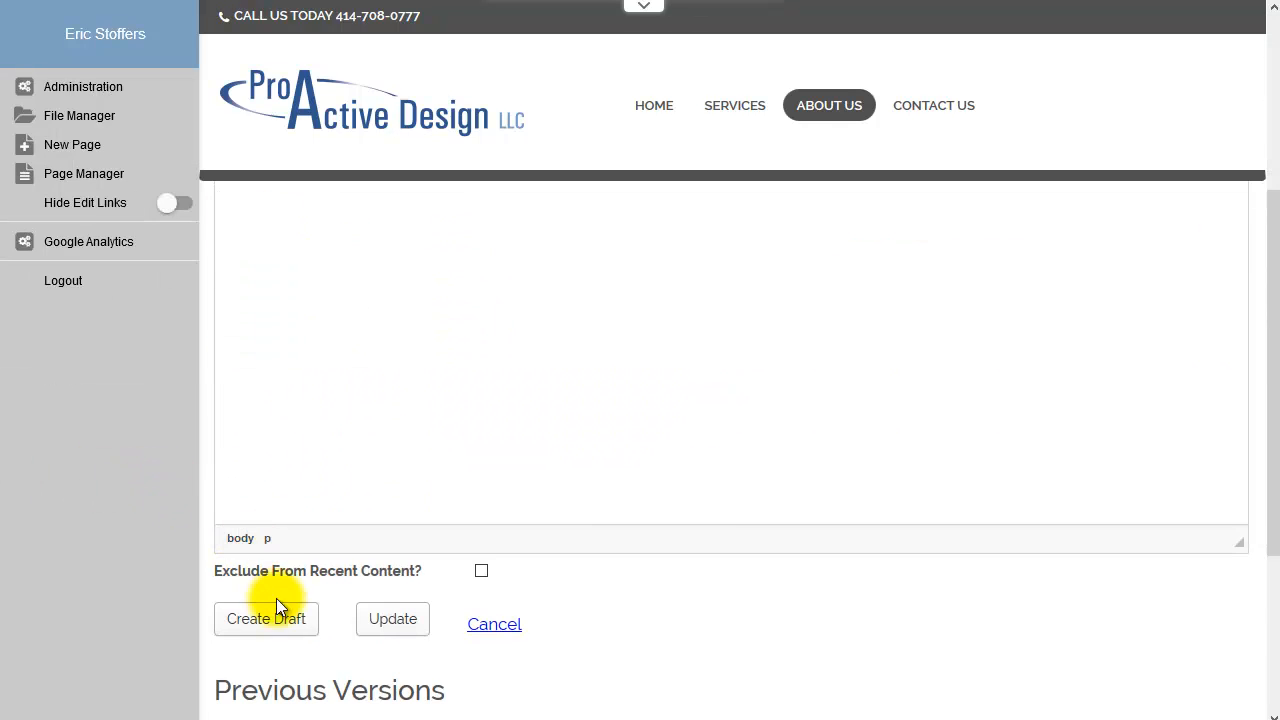
left_click(266, 619)
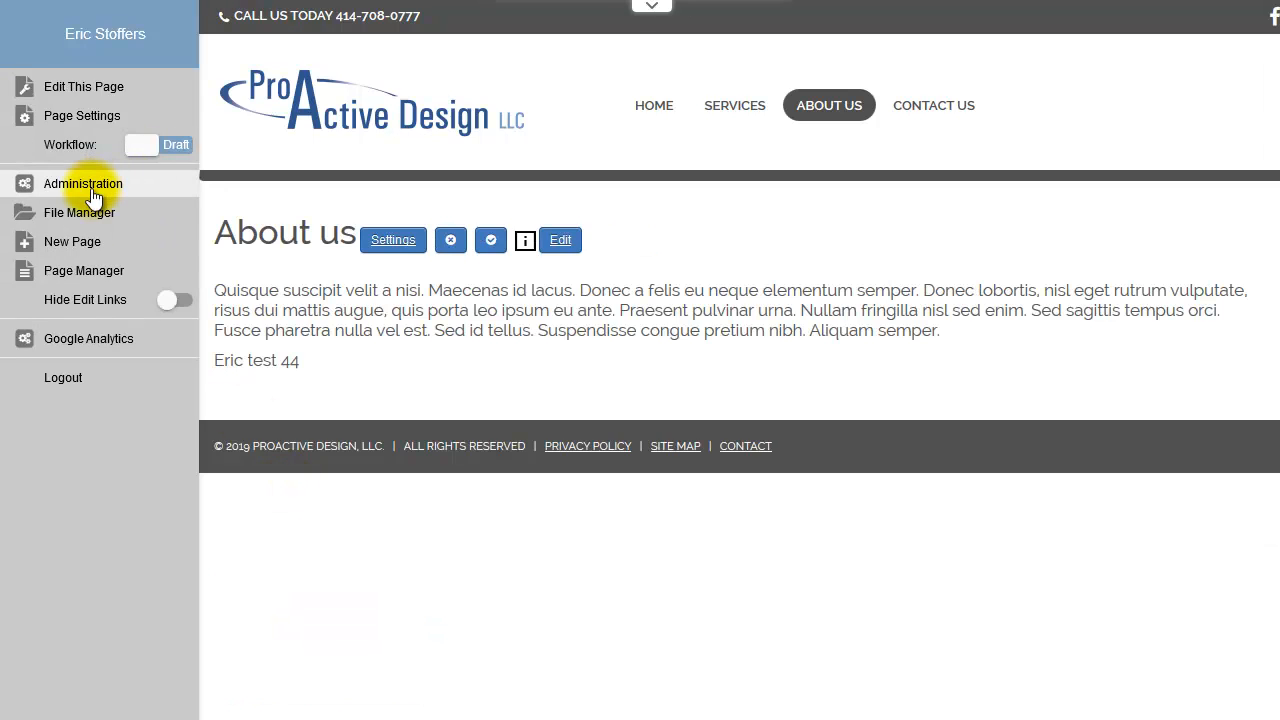
Check the Content Awaiting Approval list in the Content Workflow administration, and return to the workflow overview
left_click(90, 187)
left_click(755, 506)
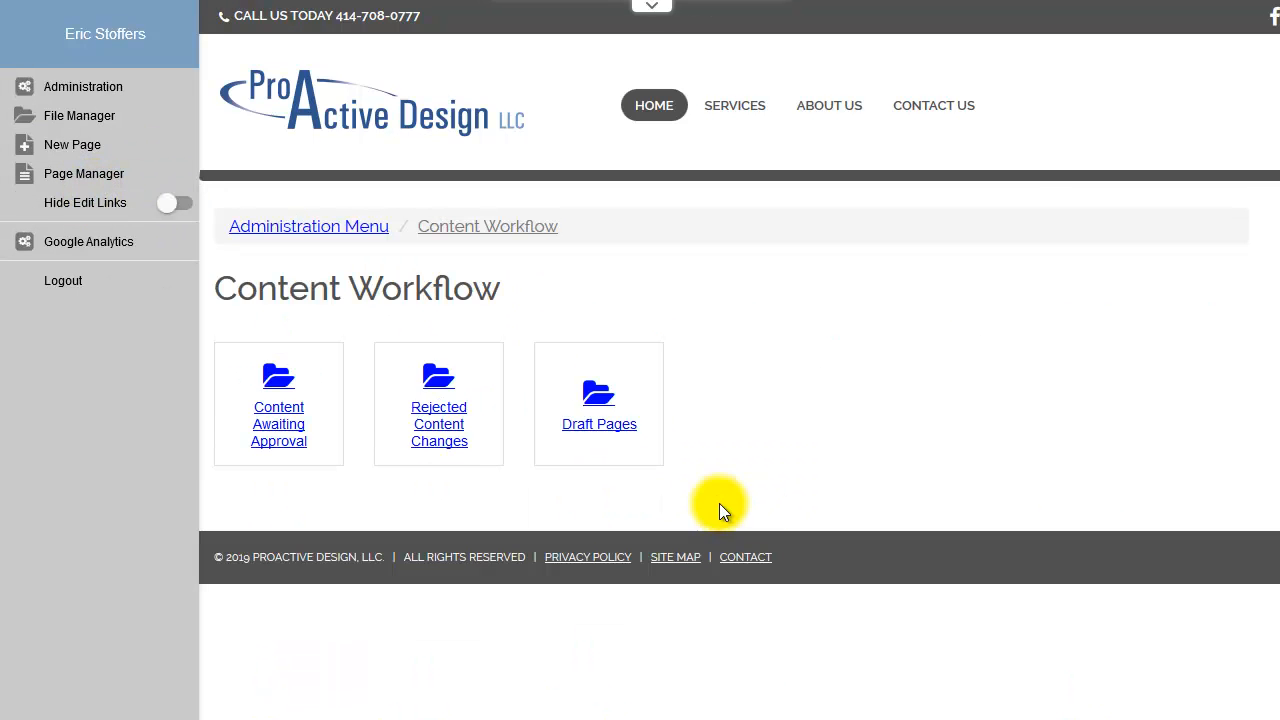
left_click(277, 412)
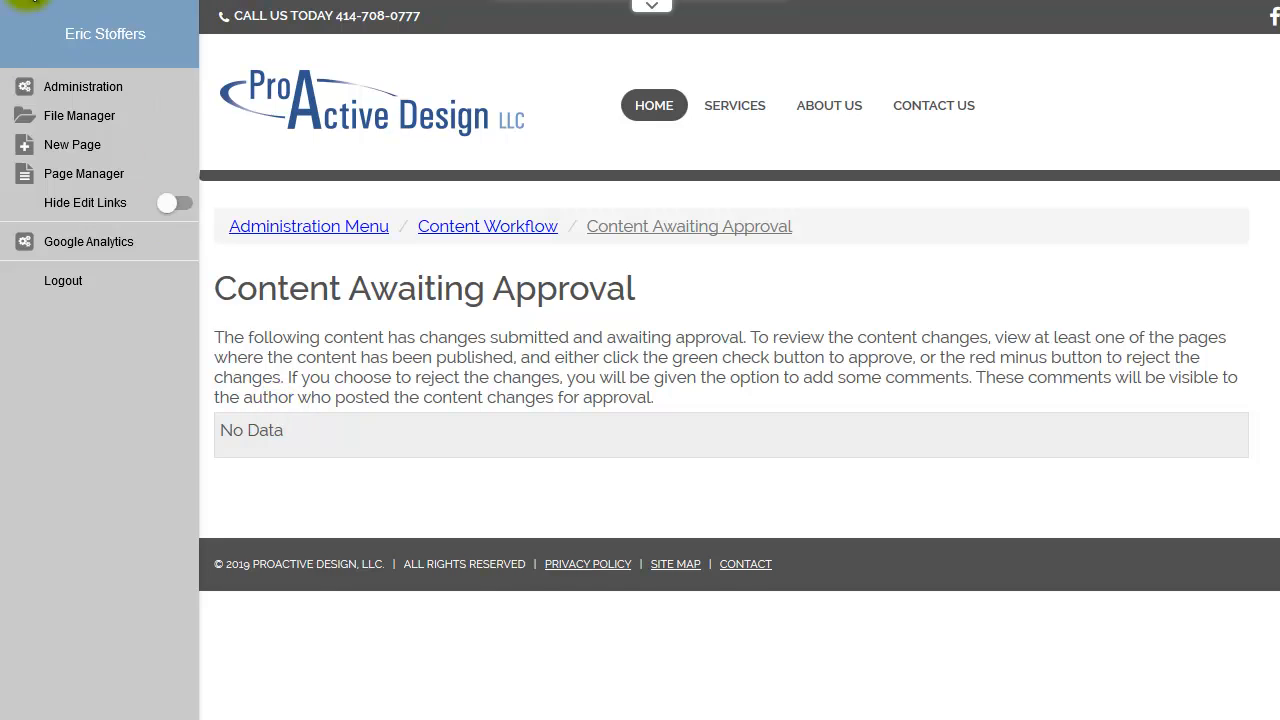
key("alt+Left")
Submit the About us draft for approval and check the Content Awaiting Approval list for it
left_click(829, 110)
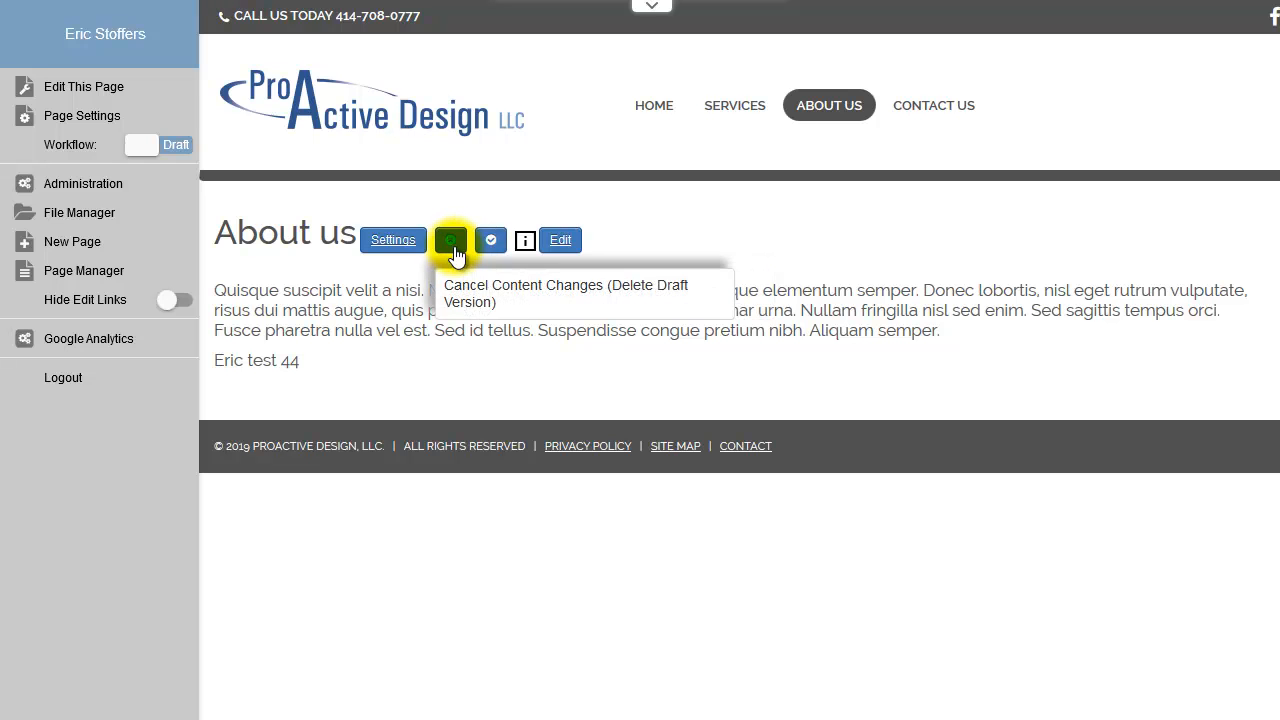
left_click(491, 241)
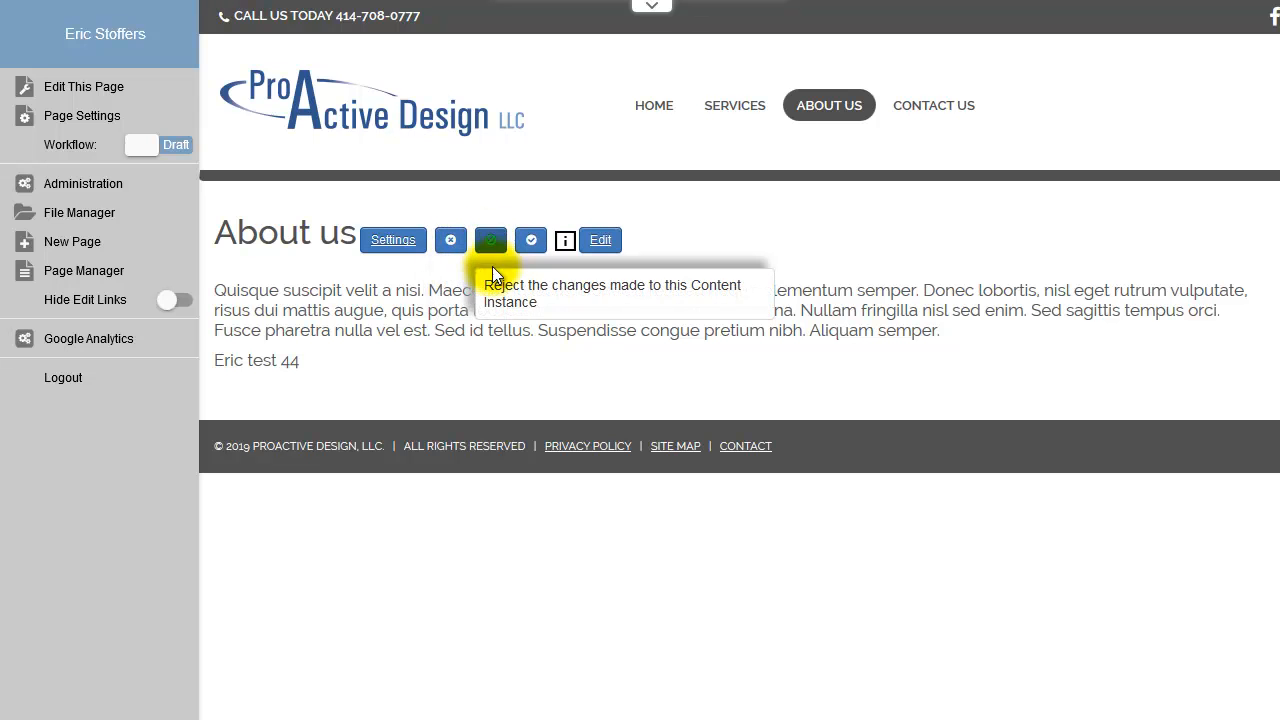
left_click(80, 184)
left_click(745, 510)
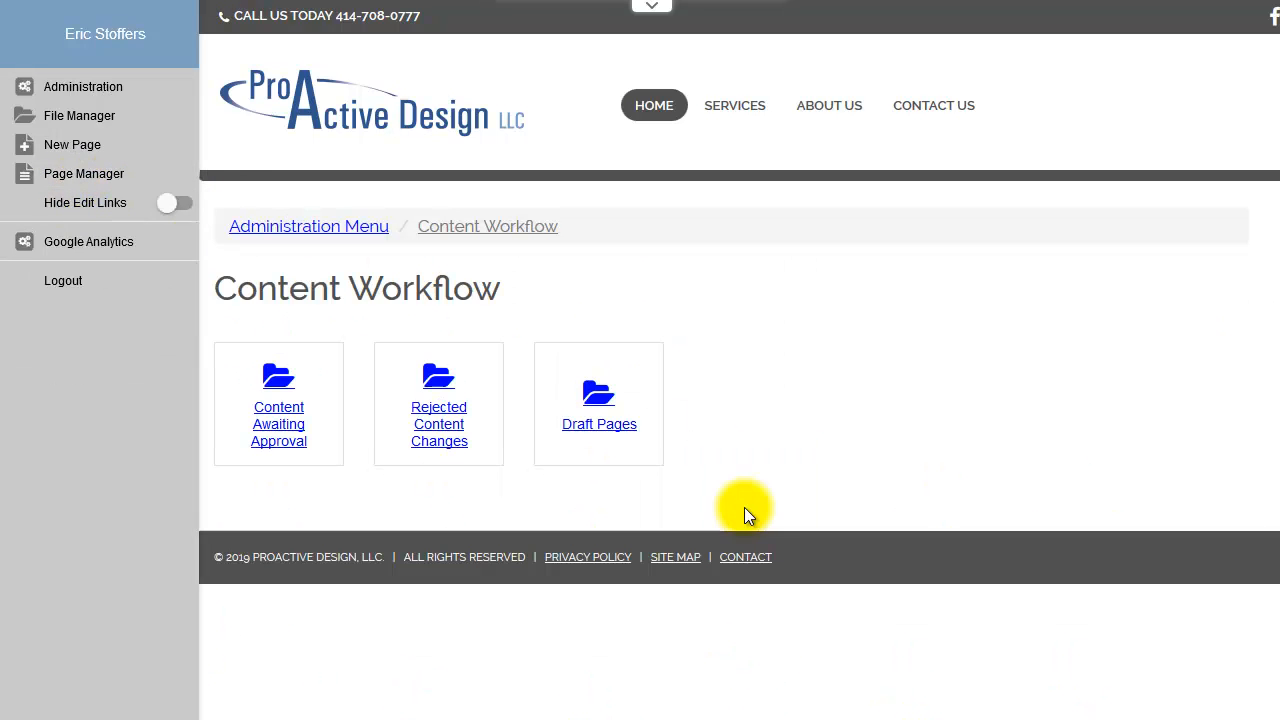
left_click(285, 432)
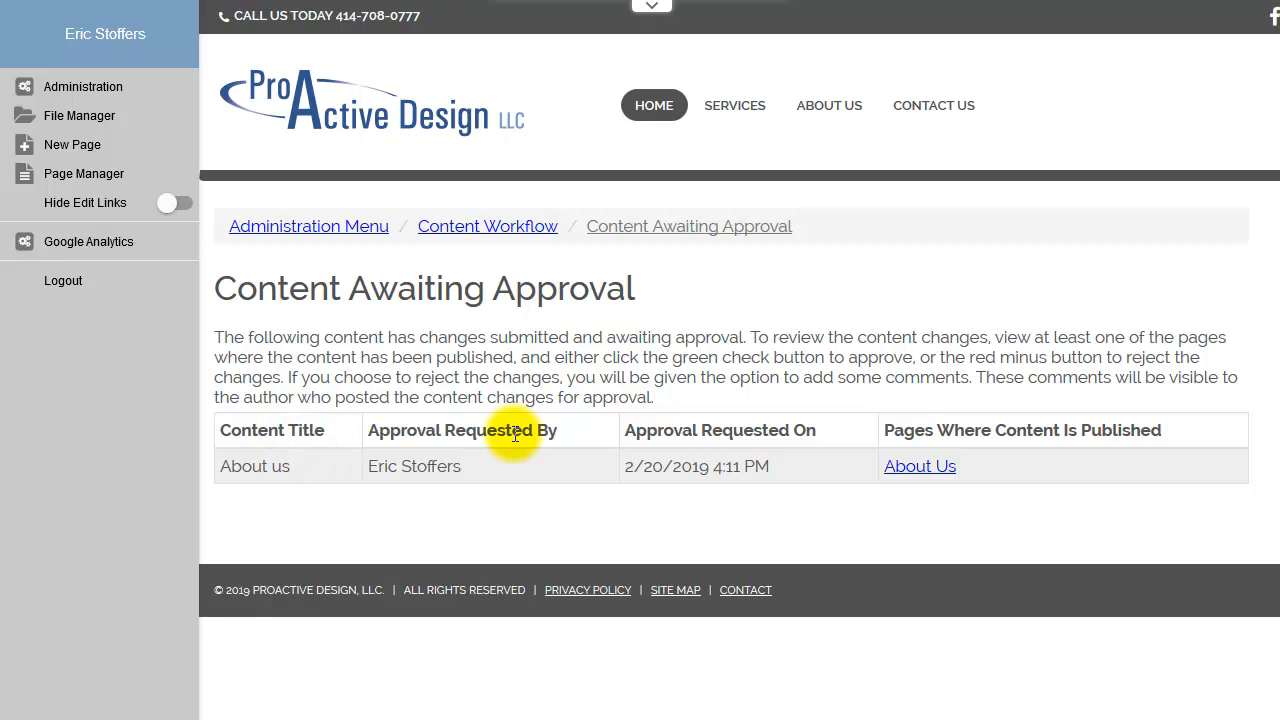
Replace the last line of the About us content awaiting approval with "fsd asdf asd fas d" and update the draft
left_click(740, 107)
left_click(835, 112)
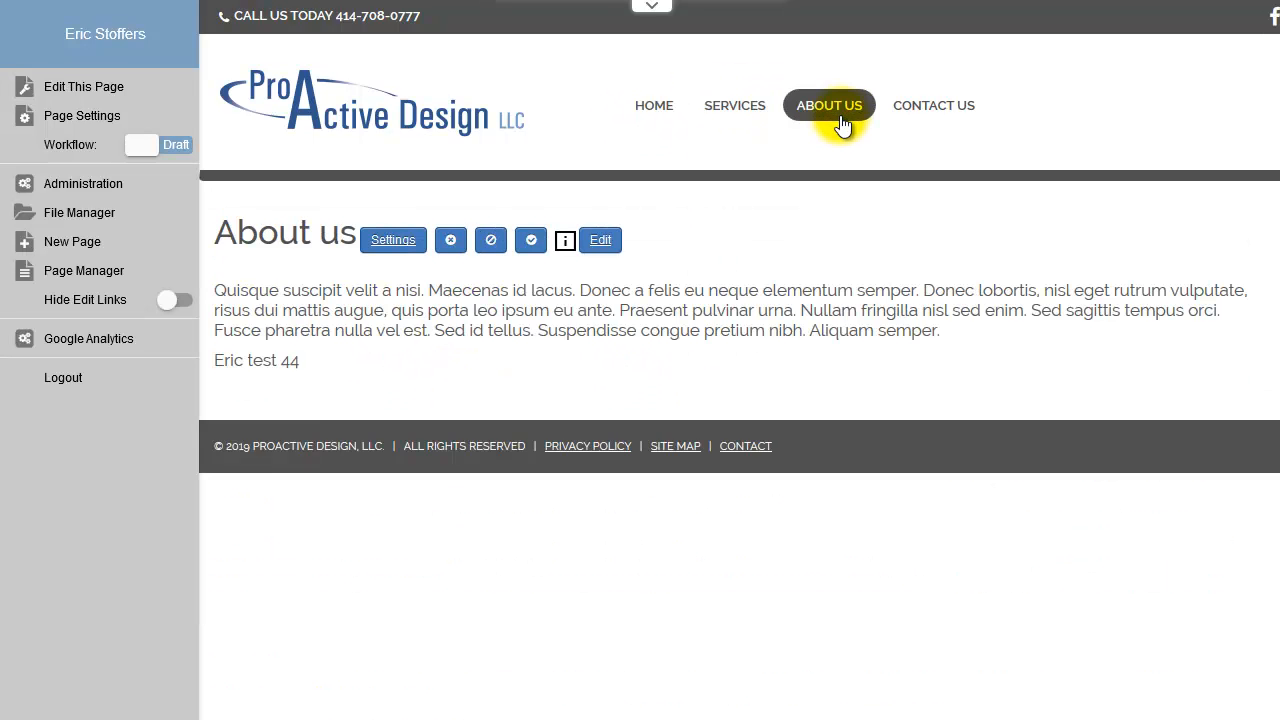
left_click(601, 245)
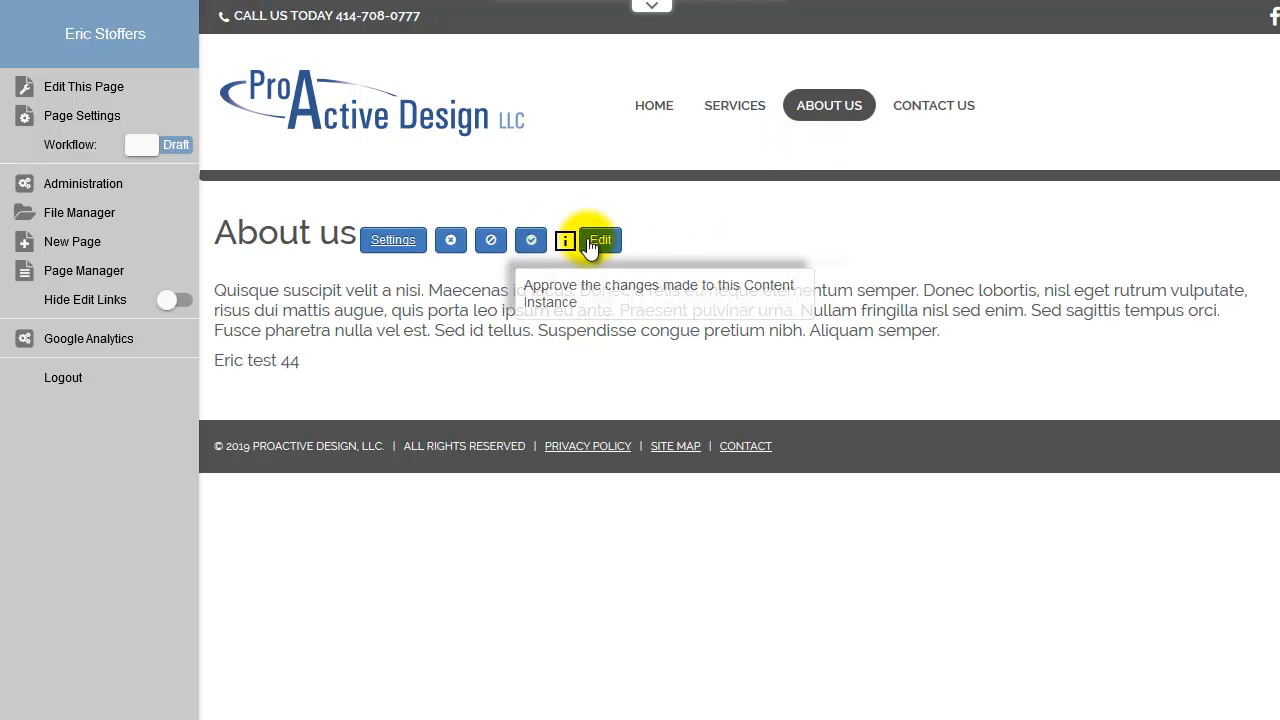
left_click(600, 240)
left_click_drag(380, 428, 217, 432)
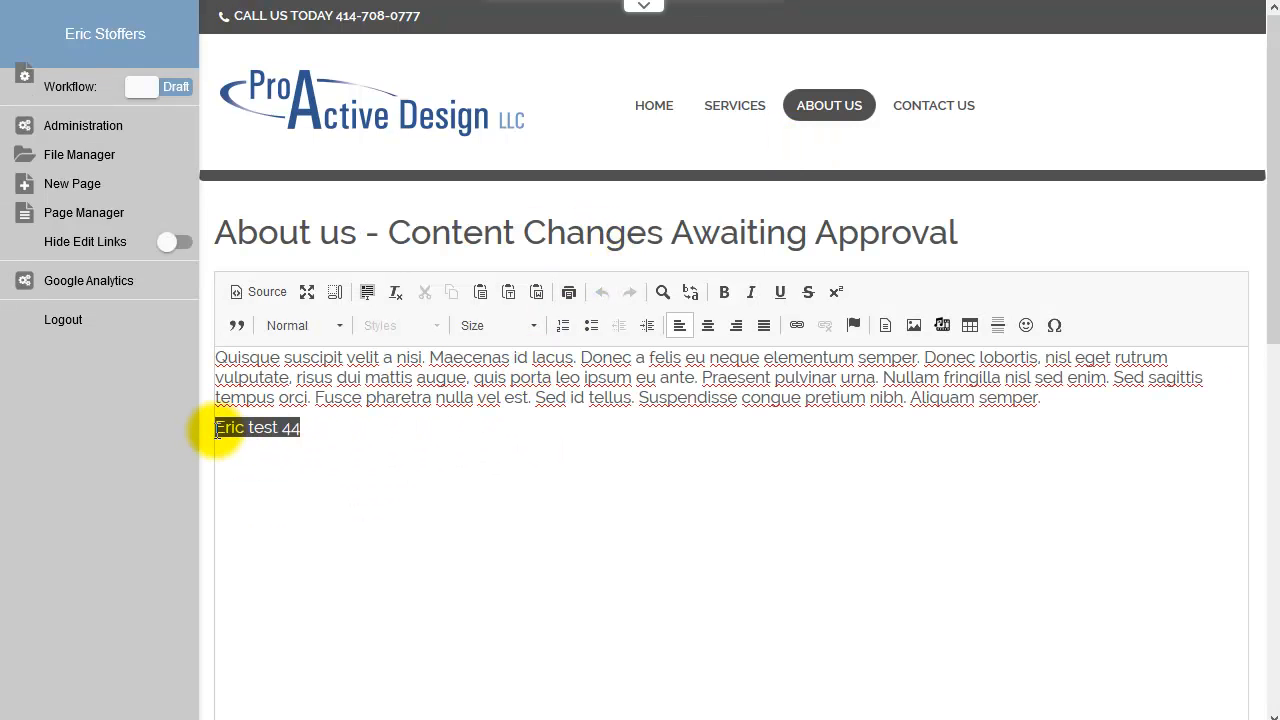
type("fsd asdf asd fas d")
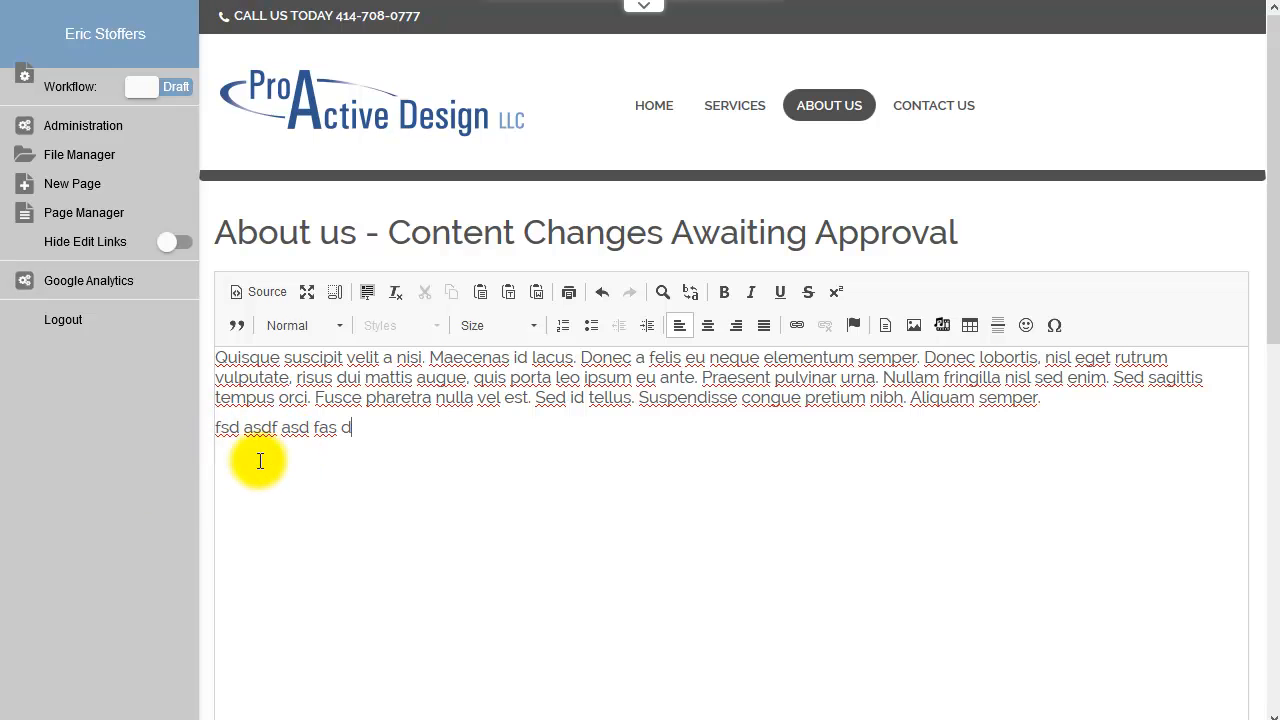
scroll(146, 476, "down", 7)
left_click(270, 297)
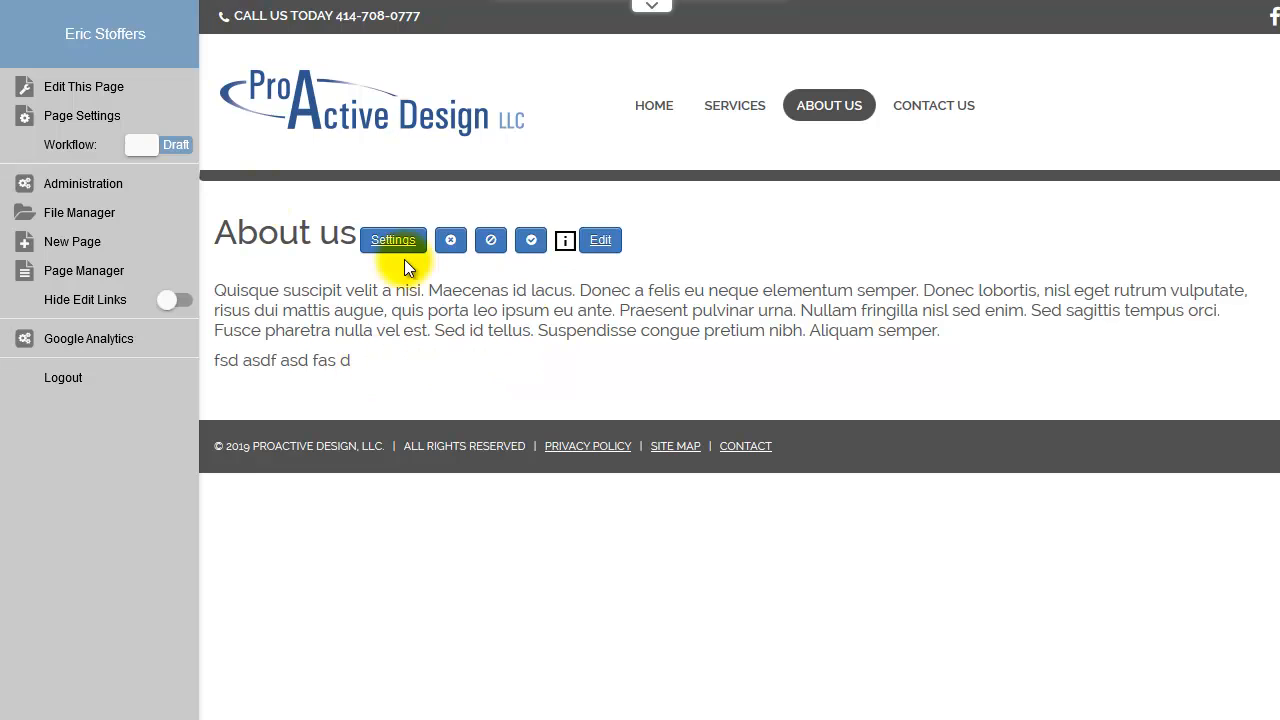
Compare the Live and Draft views of About Us, and review the pending draft's editing options, content status and previous versions
left_click(158, 147)
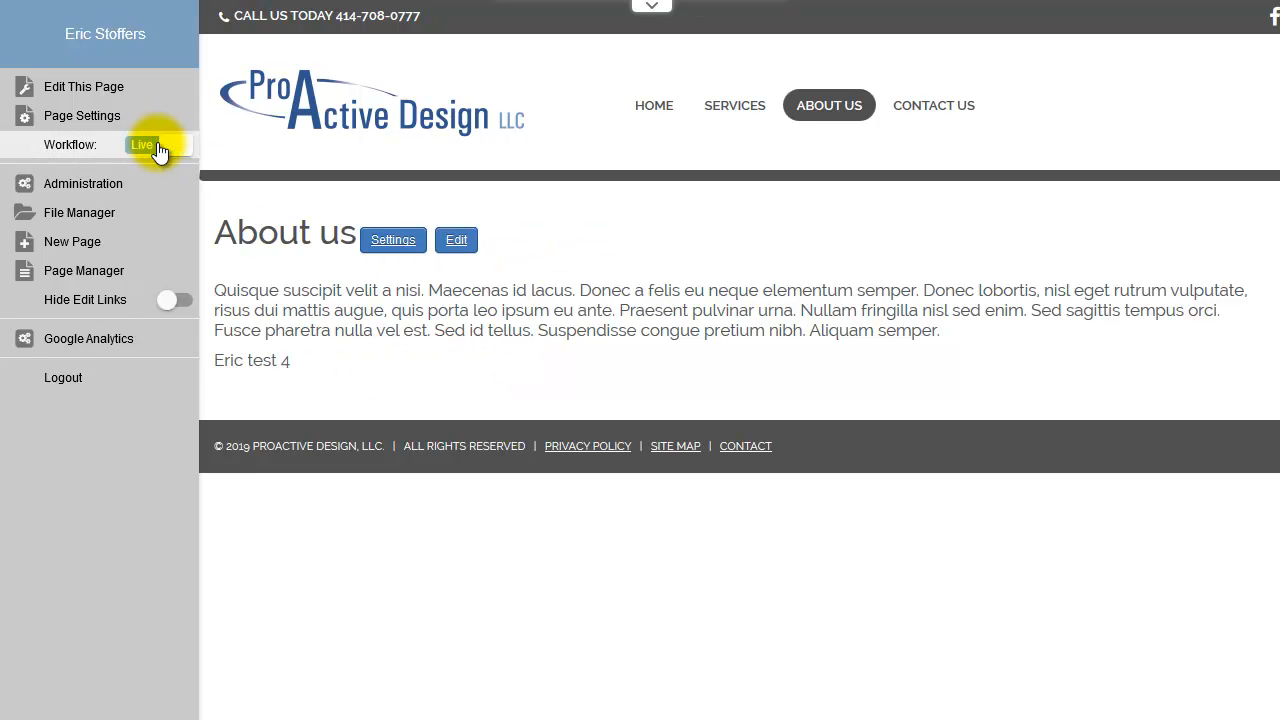
left_click(160, 146)
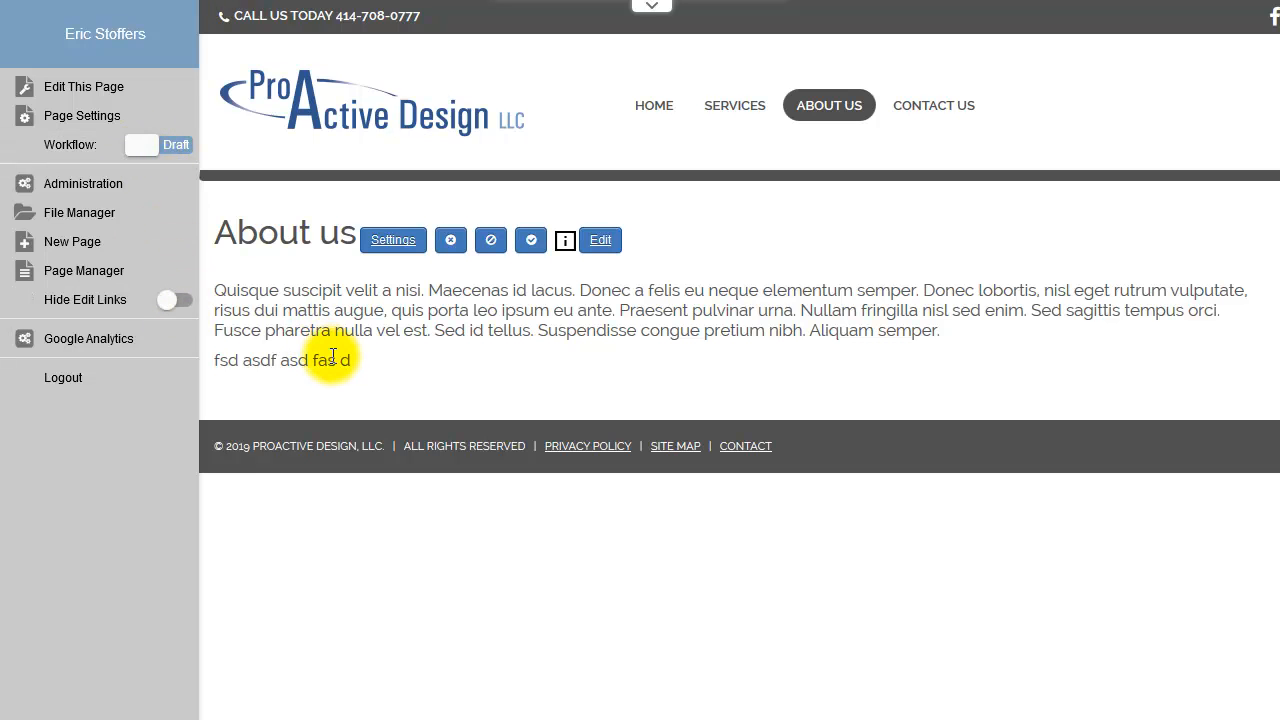
left_click(600, 243)
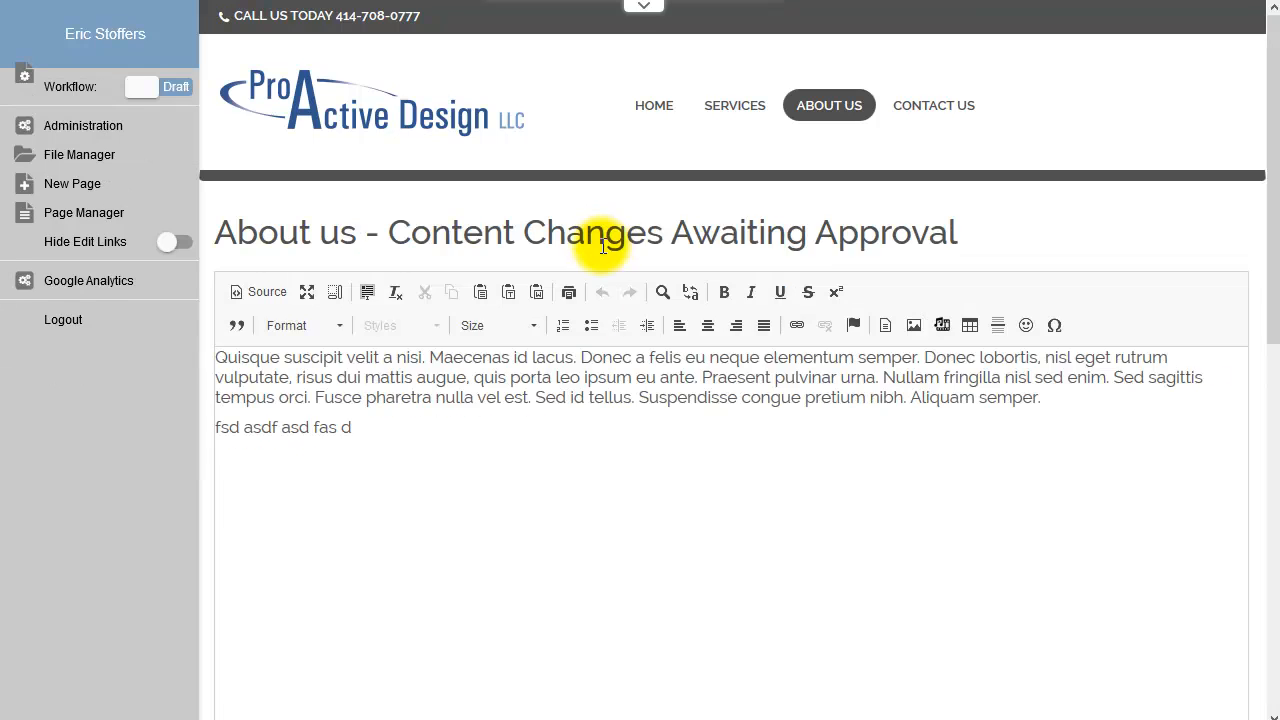
scroll(150, 450, "down", 3)
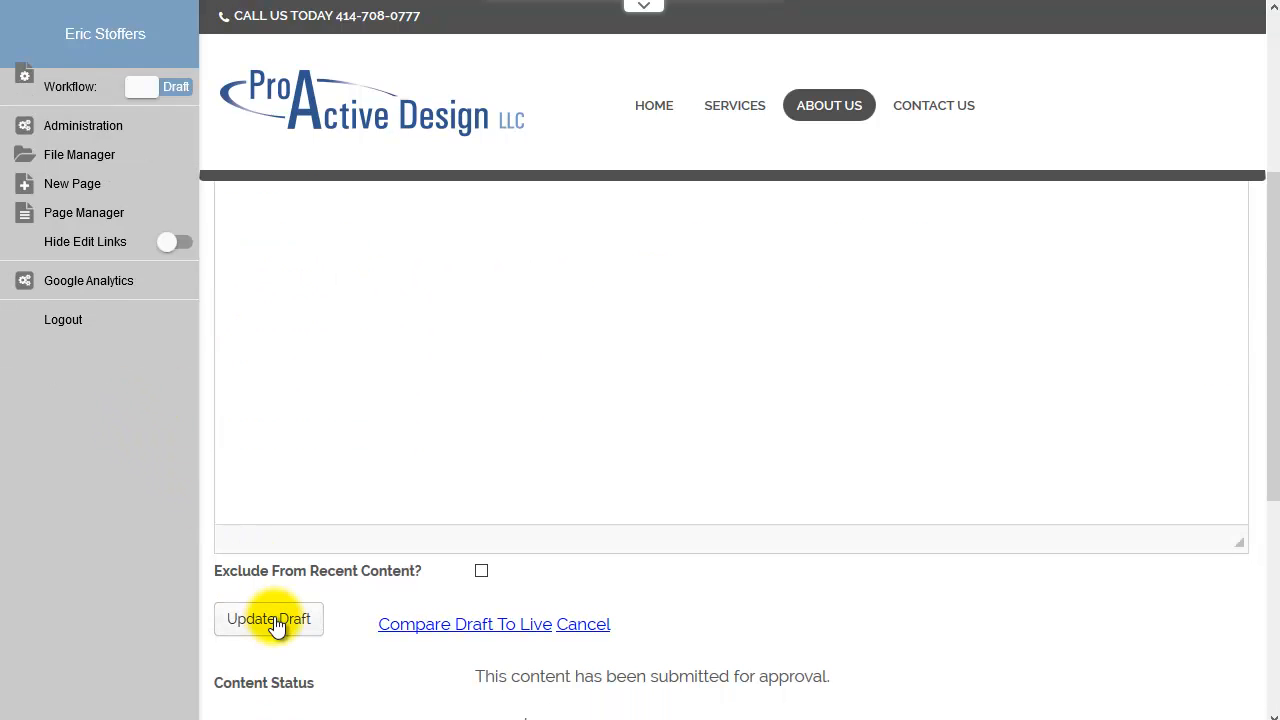
scroll(285, 610, "down", 3)
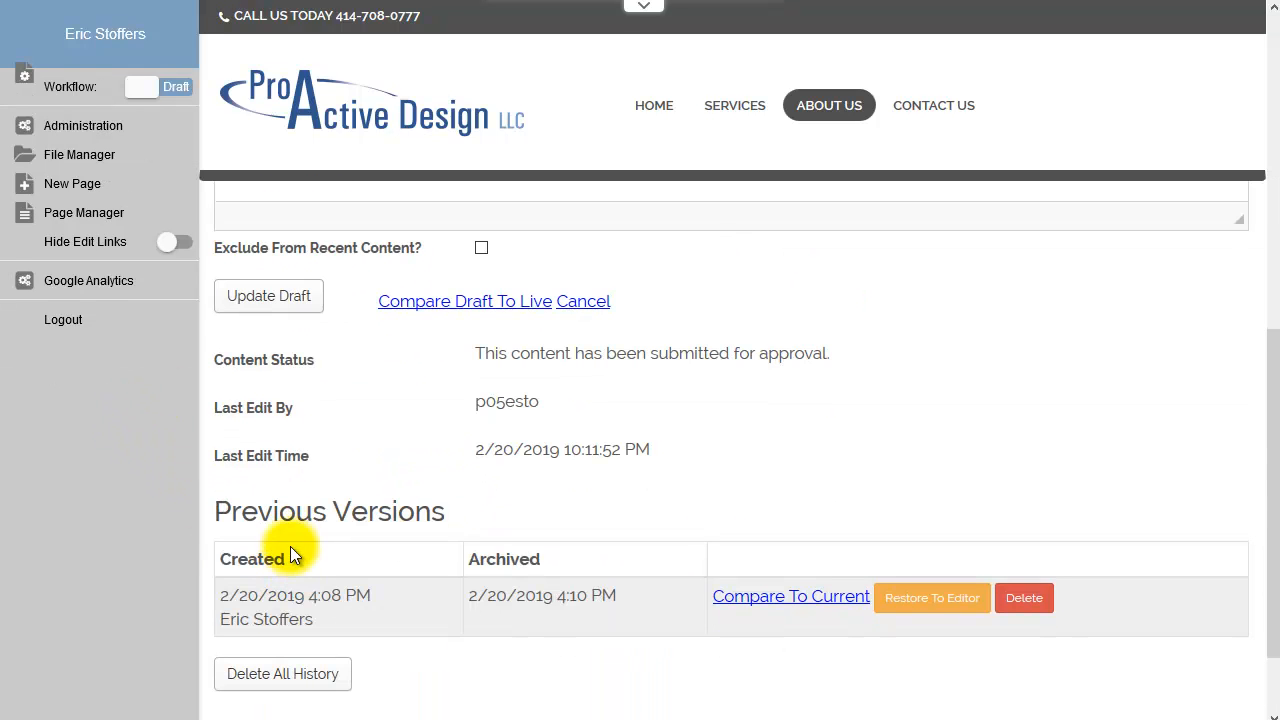
scroll(291, 527, "up", 10)
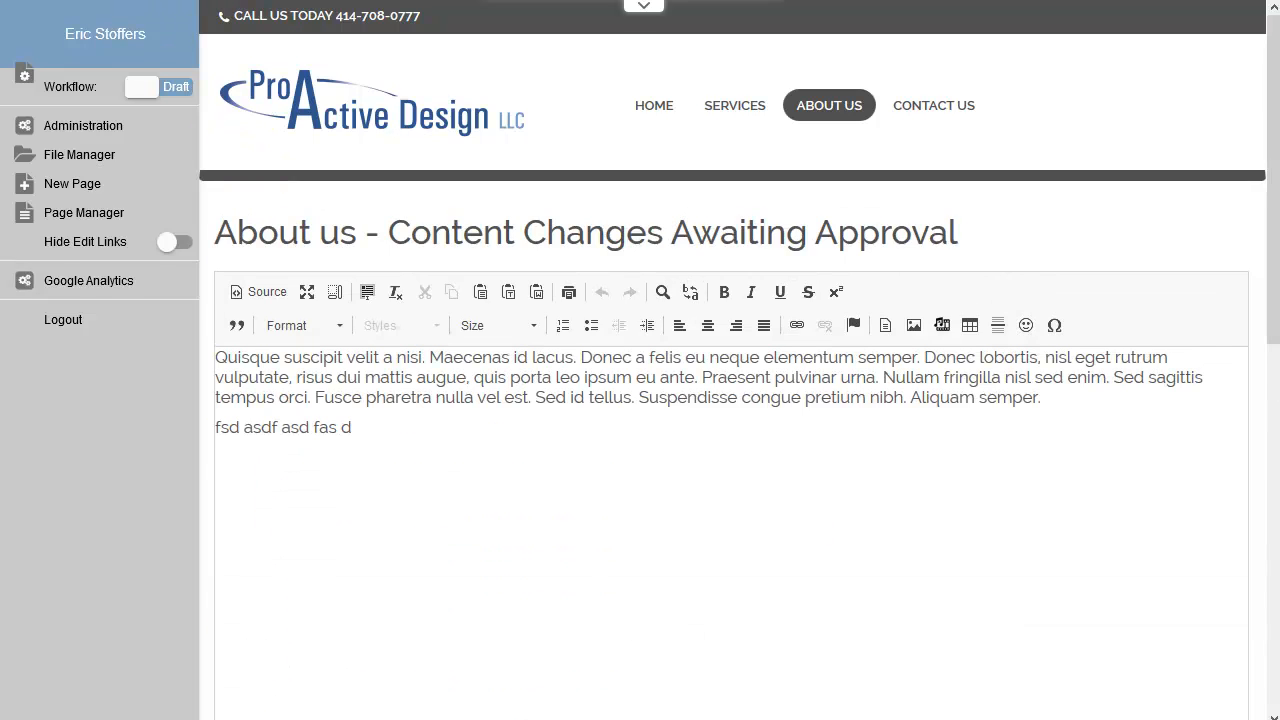
key("alt+Left")
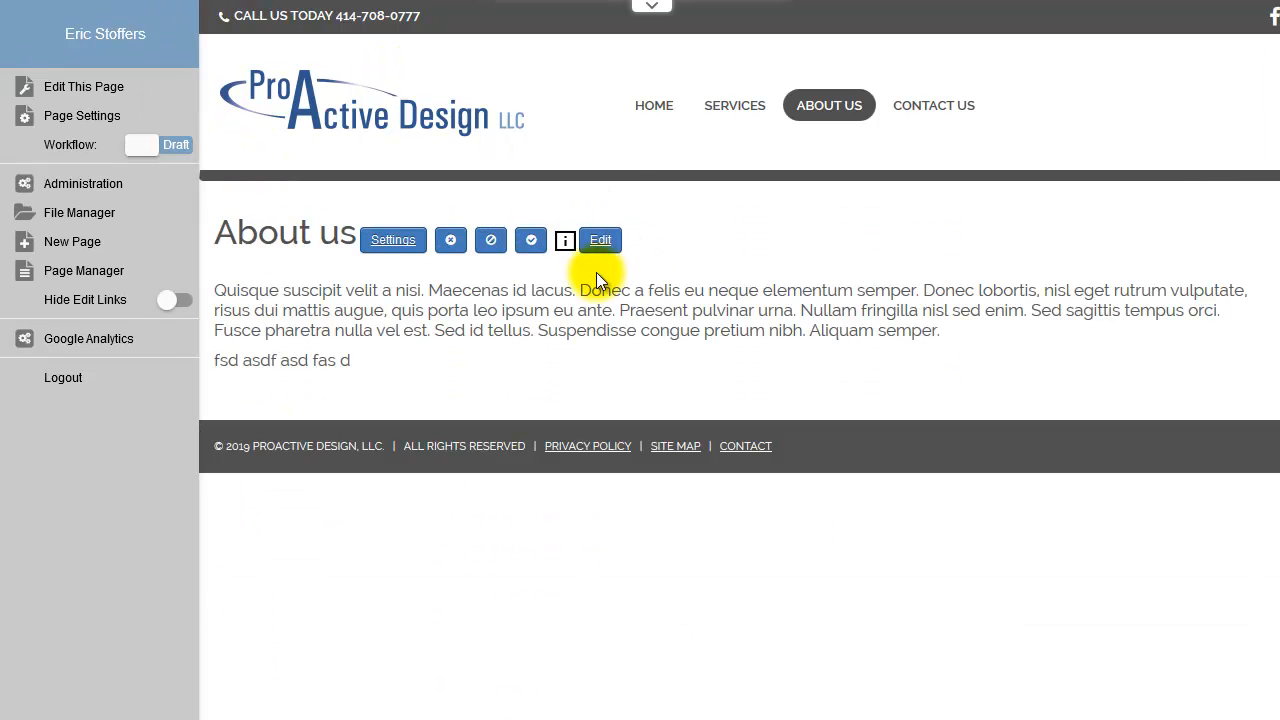
Cancel the pending content changes on the About Us page, deleting the draft version
left_click(454, 243)
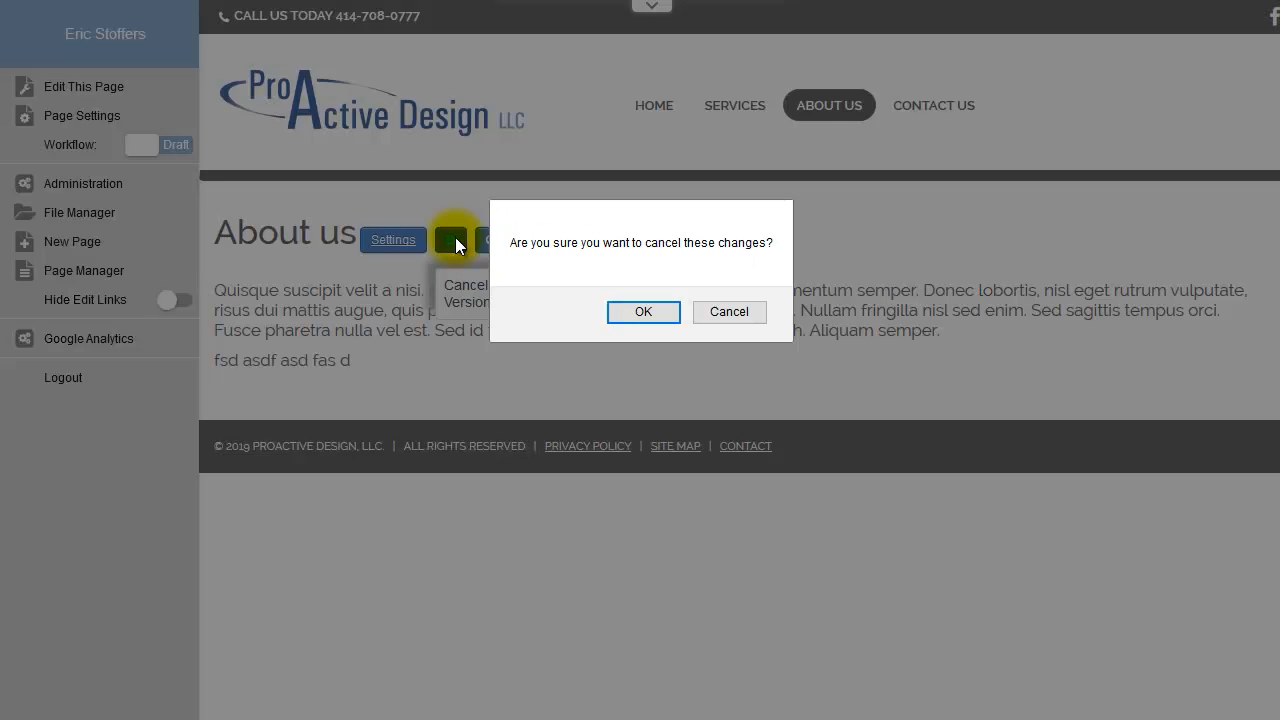
left_click(639, 305)
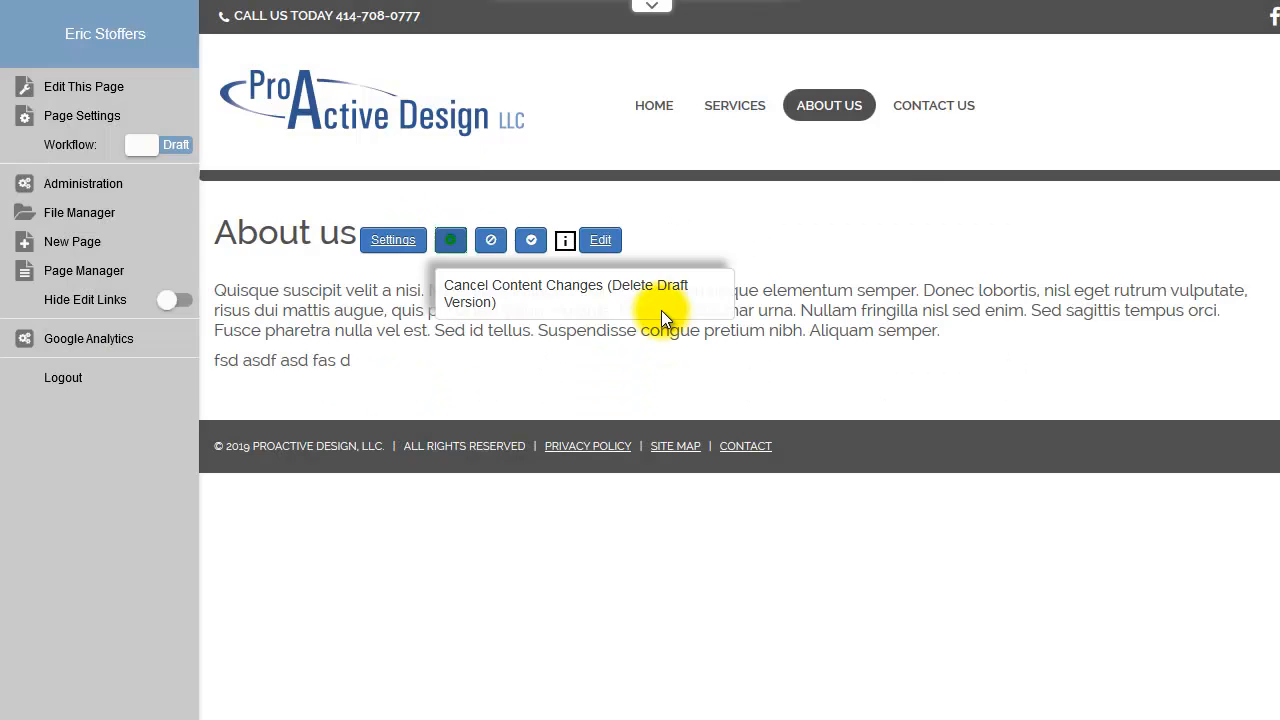
Replace the last line of the live About us content with "test5" and save it as a draft
left_click(457, 241)
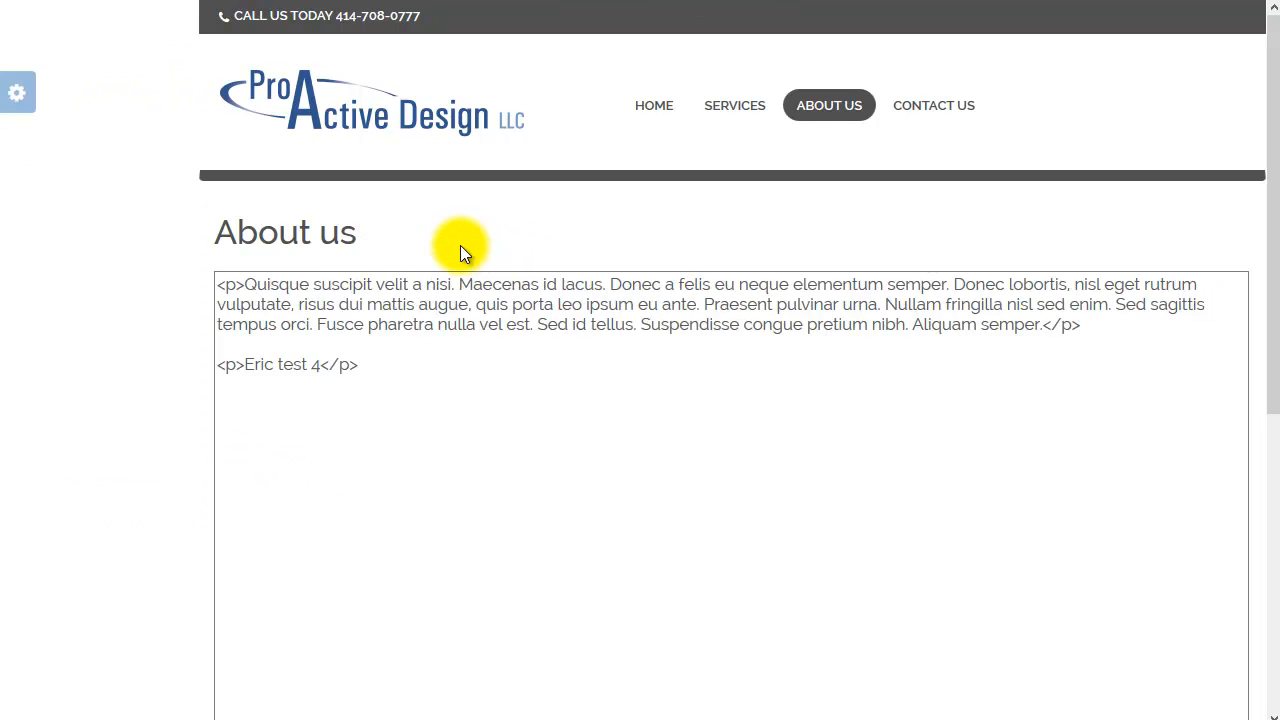
left_click_drag(300, 428, 208, 427)
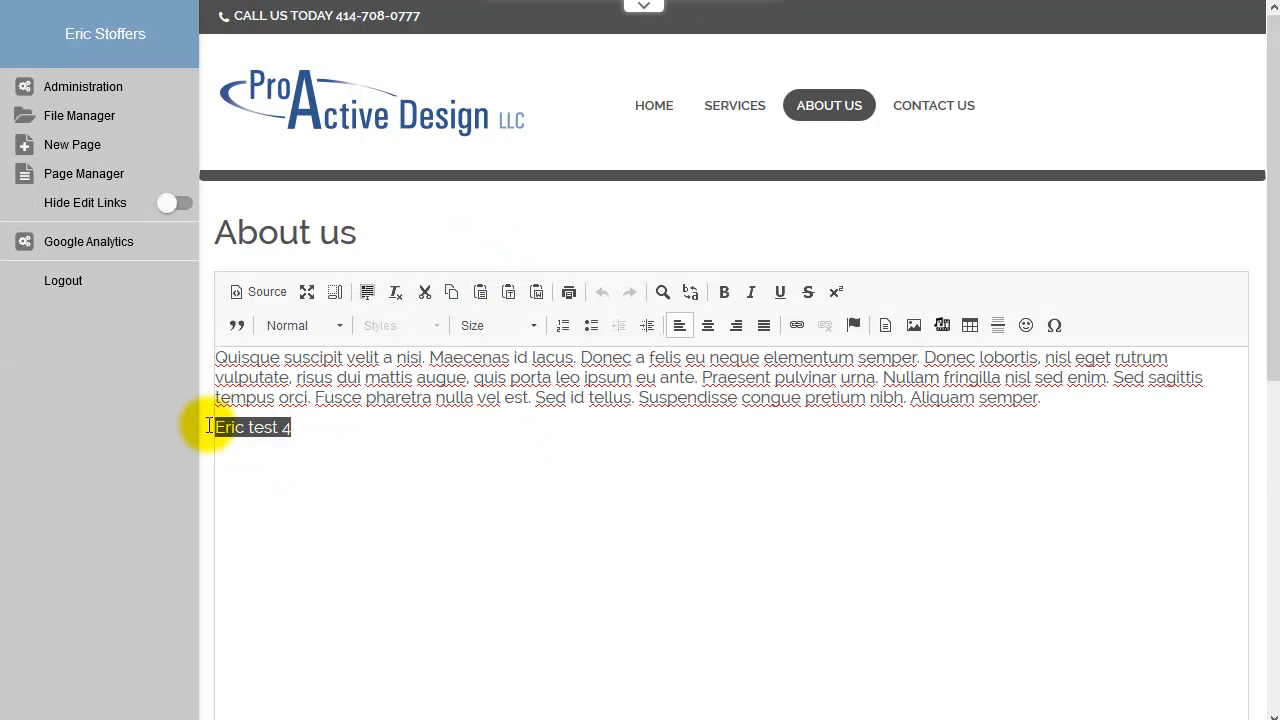
type("test")
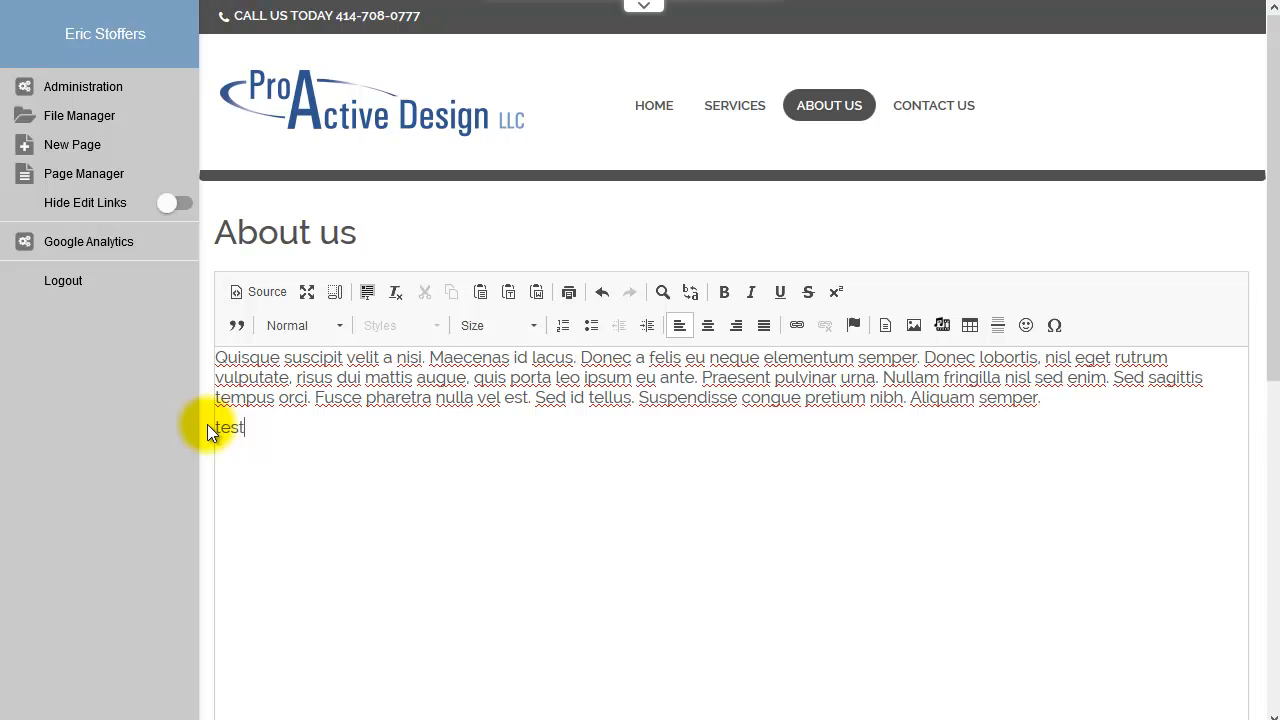
type("s")
scroll(83, 503, "down", 5)
left_click(268, 332)
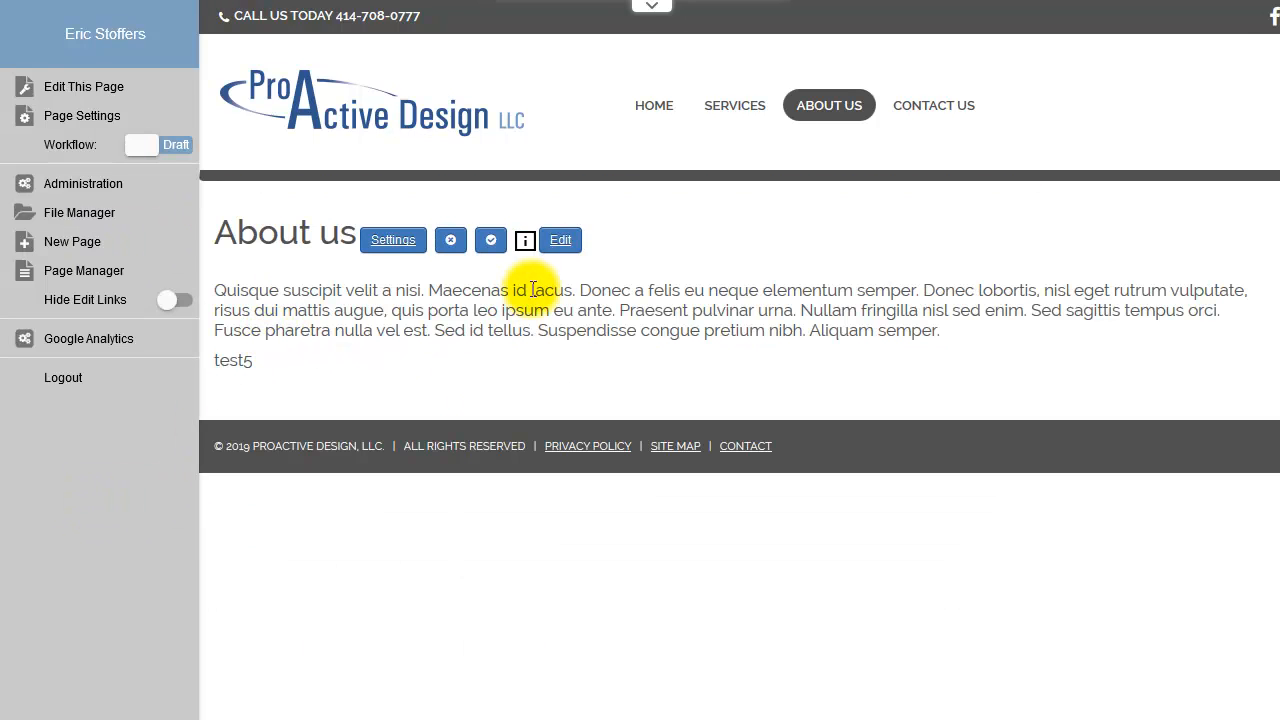
Publish the About us draft directly from its content editor
left_click(161, 147)
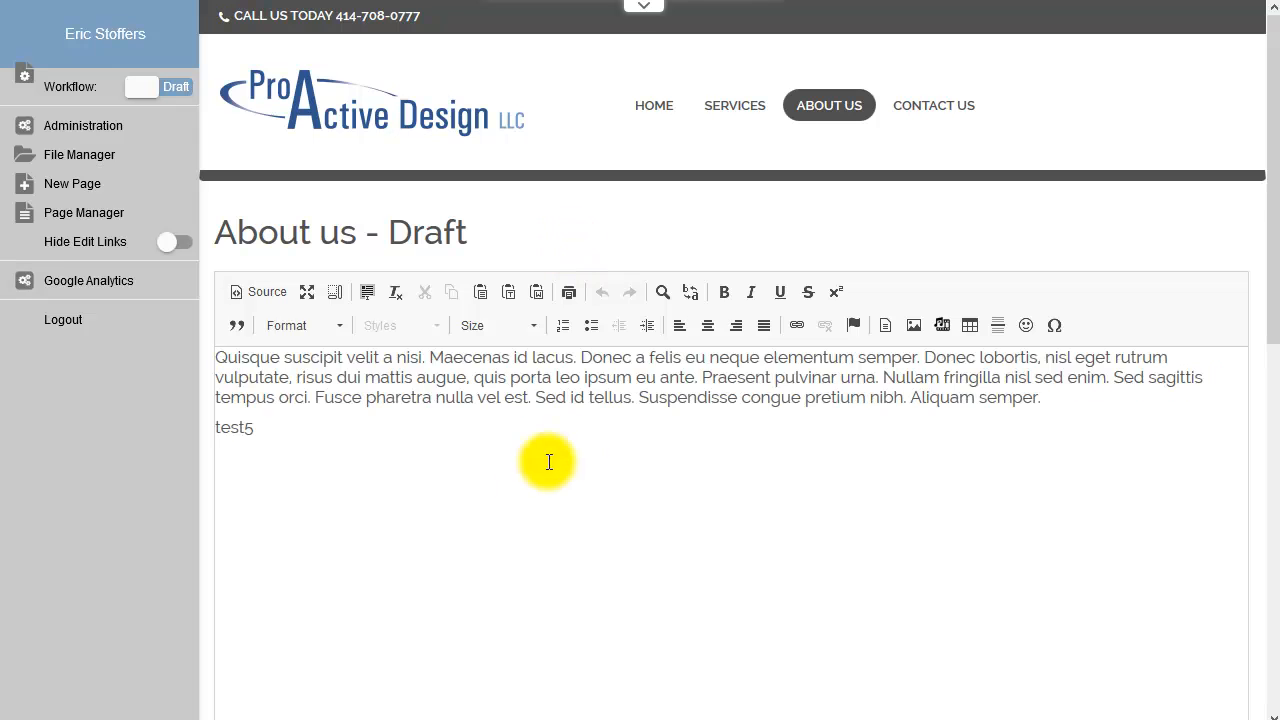
scroll(240, 497, "down", 5)
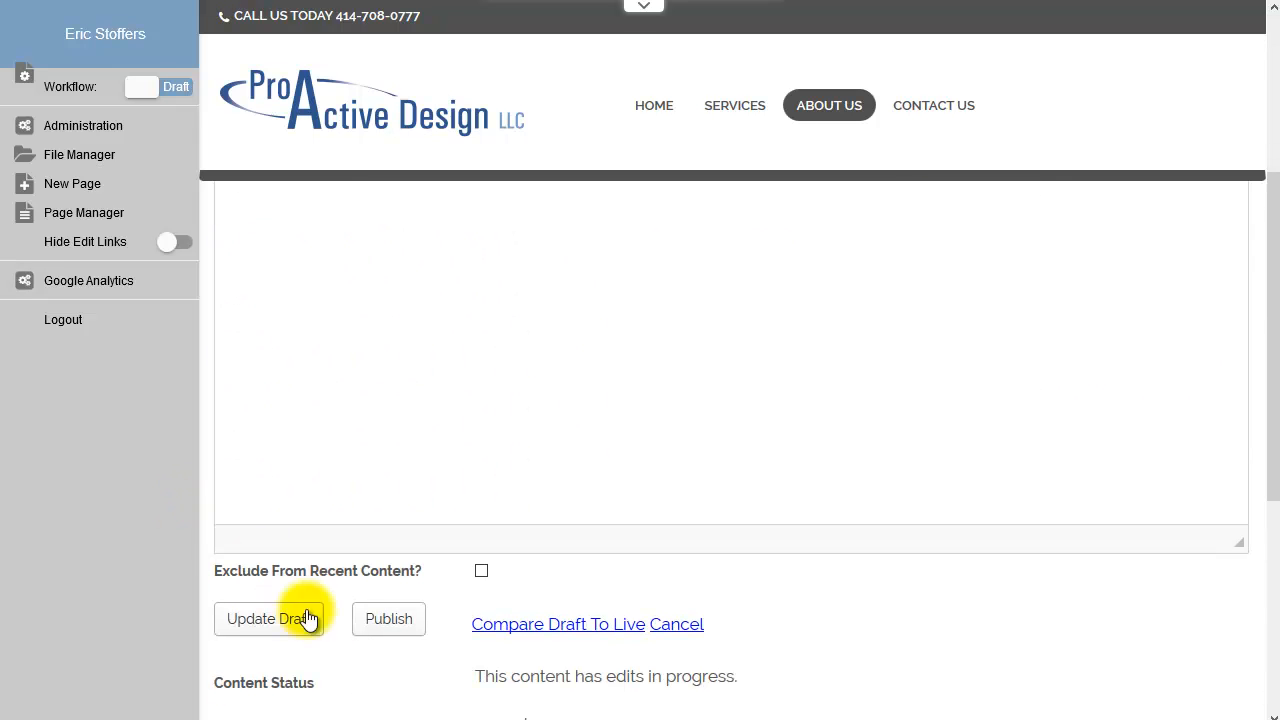
left_click(388, 619)
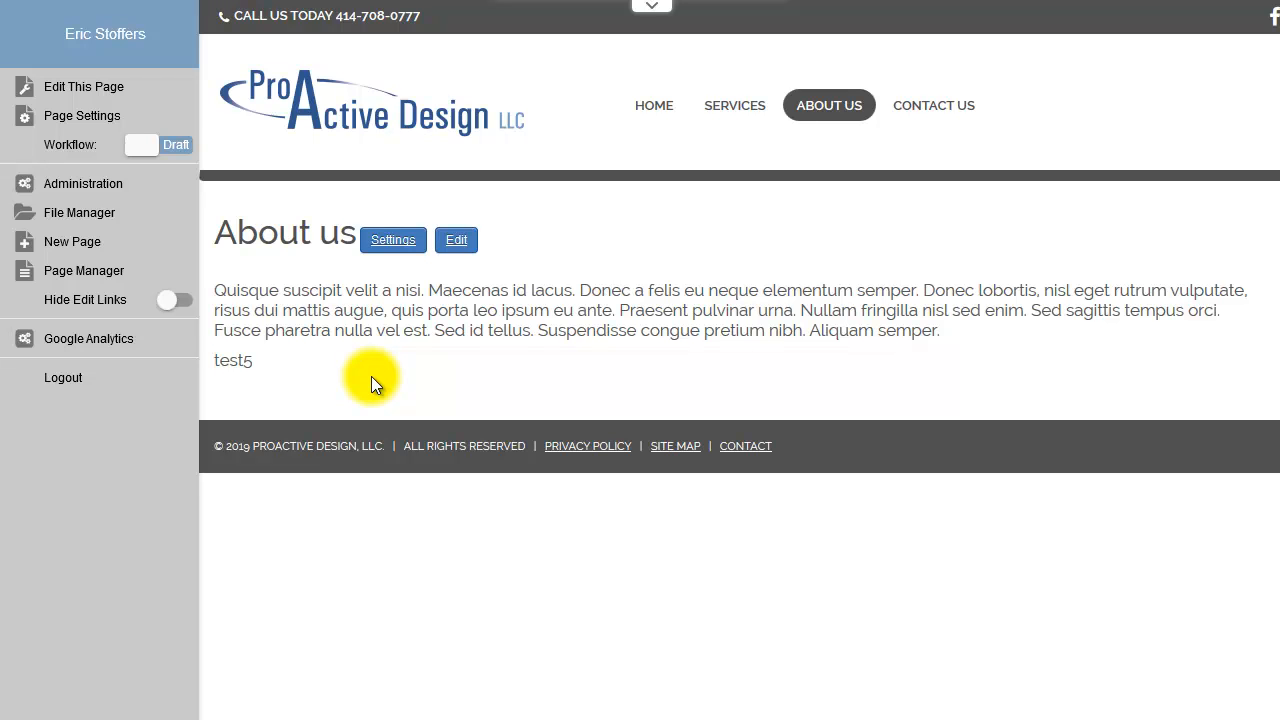
Examine the draft and update options in the About us content editor, and return to the page without saving
left_click(456, 240)
scroll(179, 521, "down", 2)
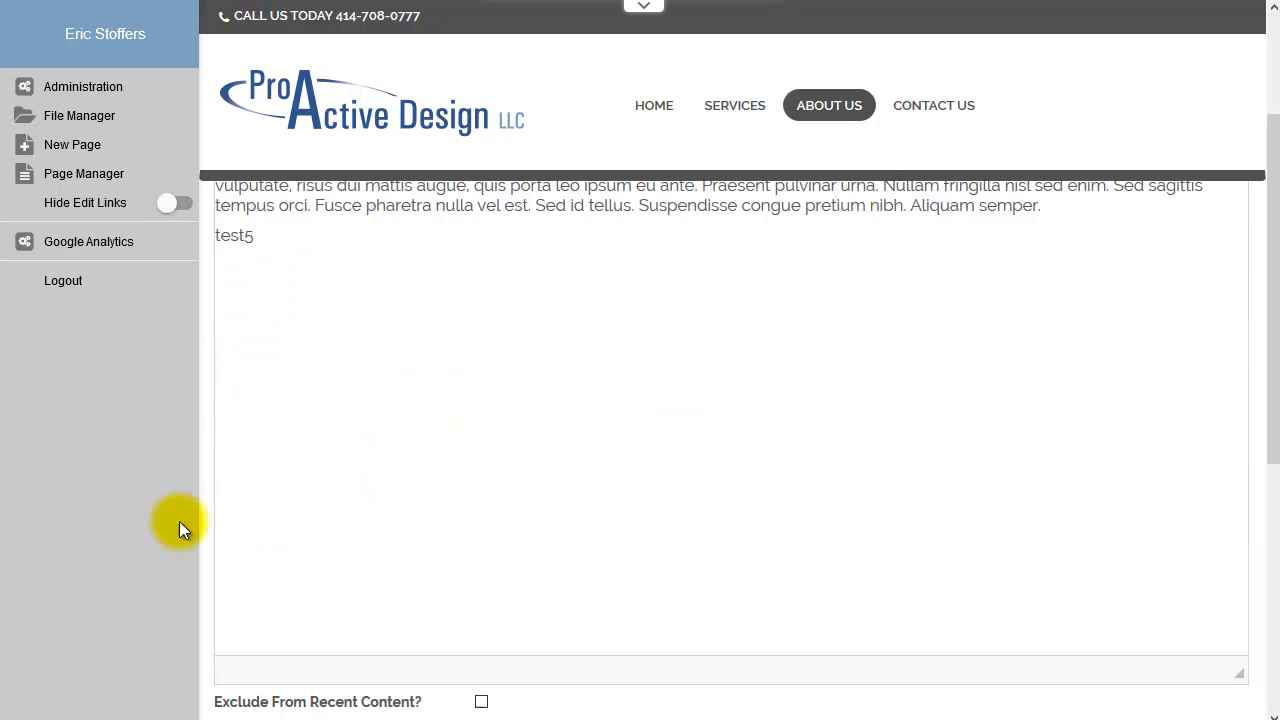
scroll(179, 521, "down", 1)
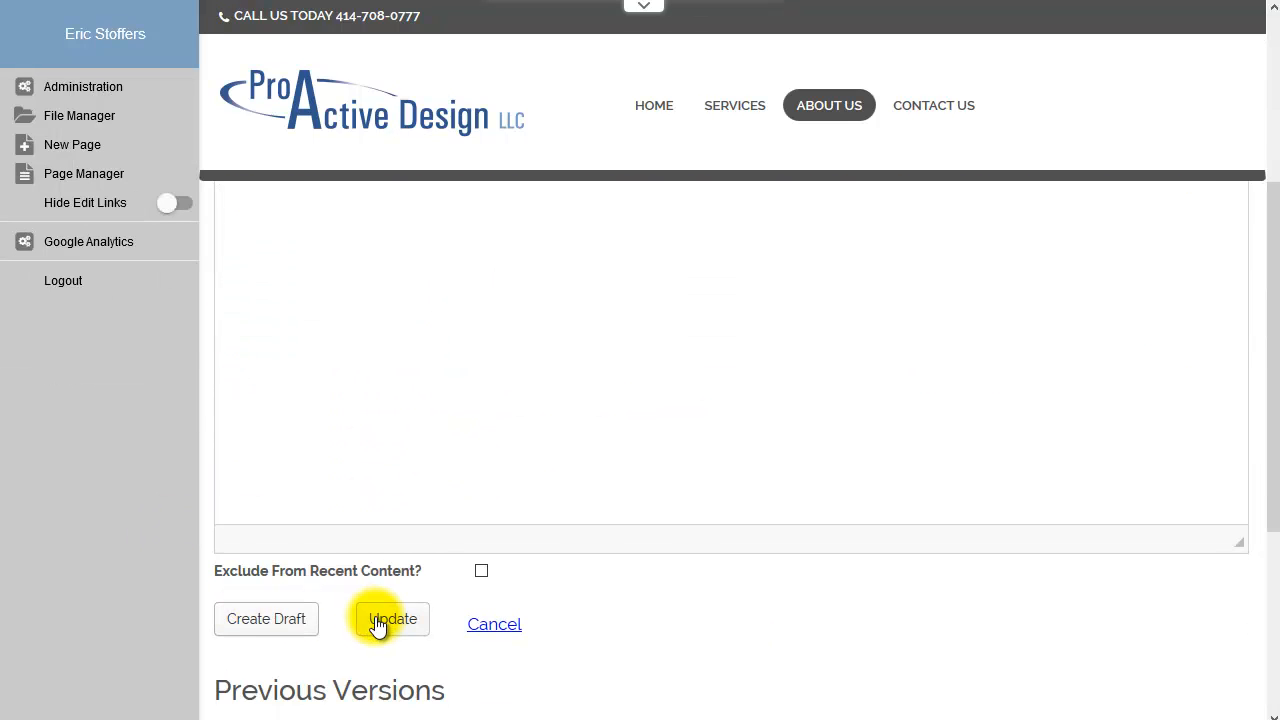
scroll(416, 570, "up", 4)
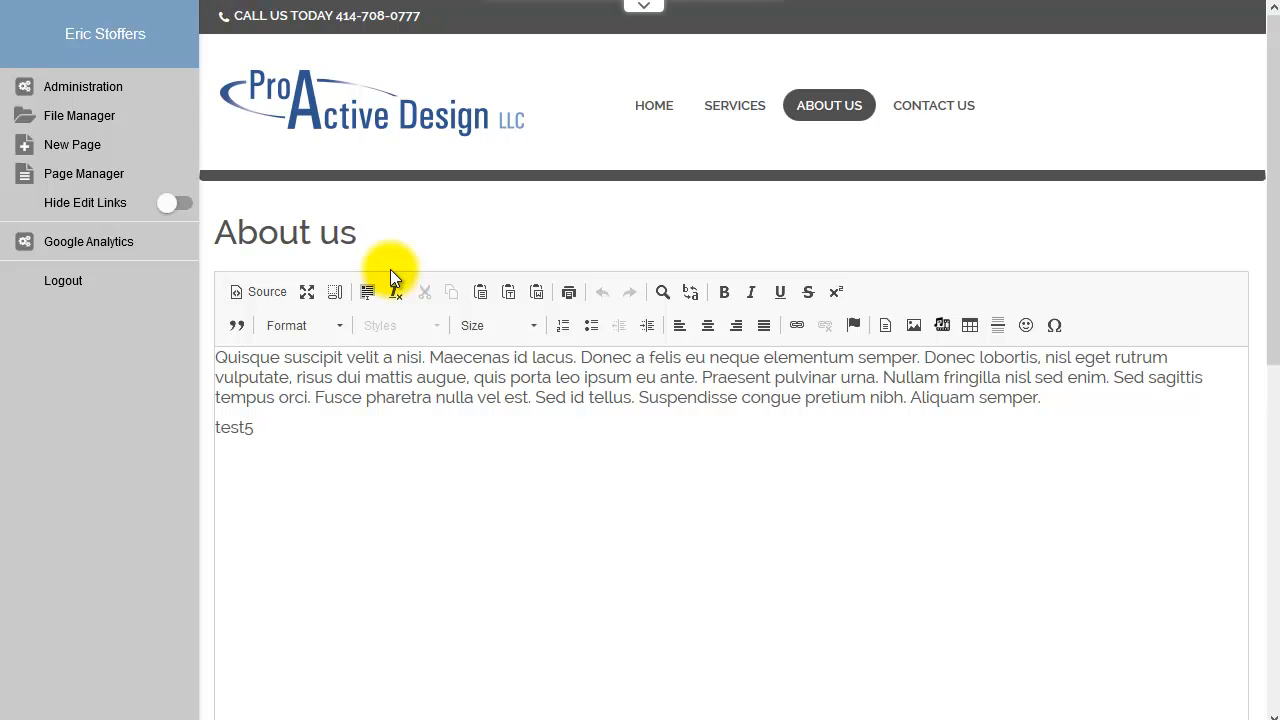
left_click(829, 105)
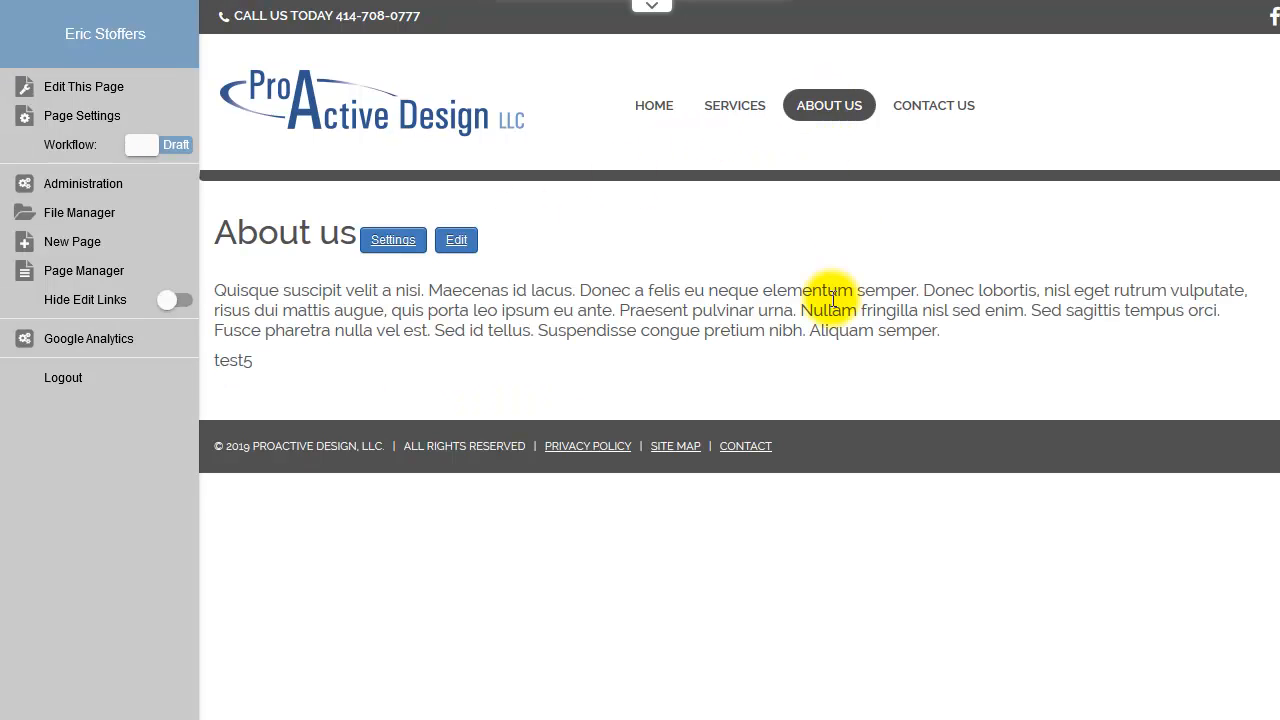